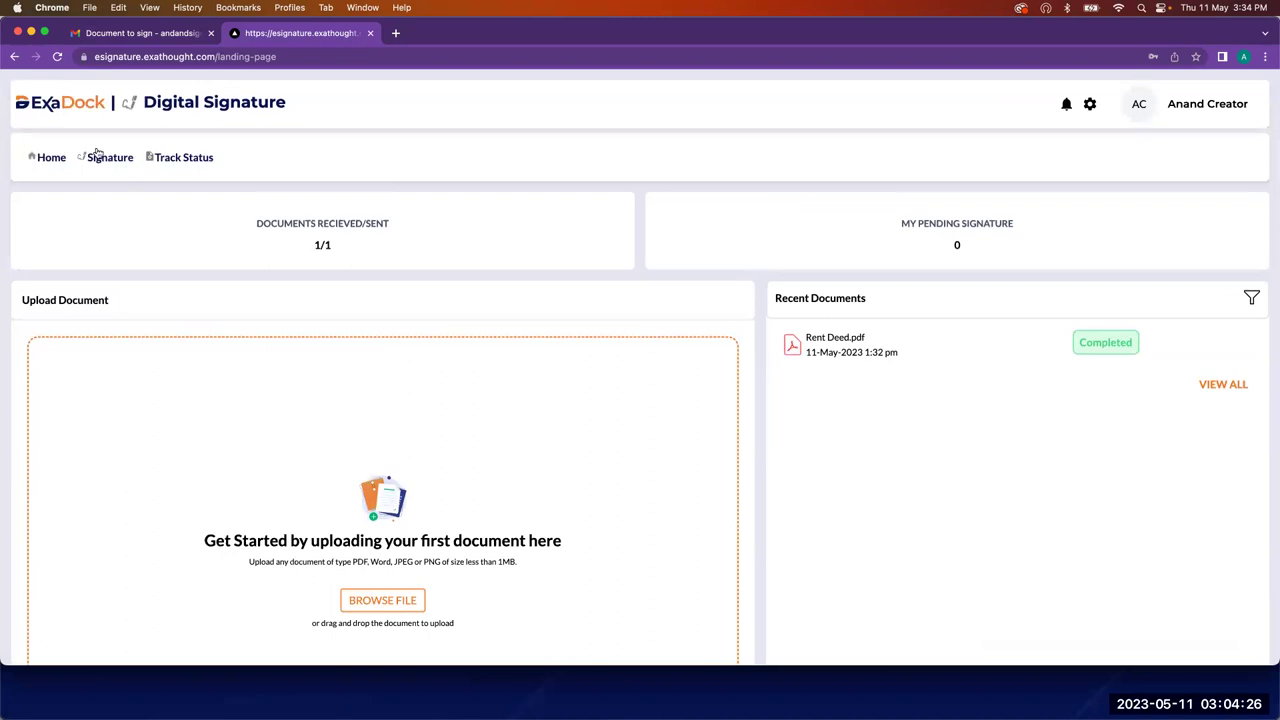
Step: Draw a new freehand signature in the Draw pad and save it in place of the old one
click(100, 157)
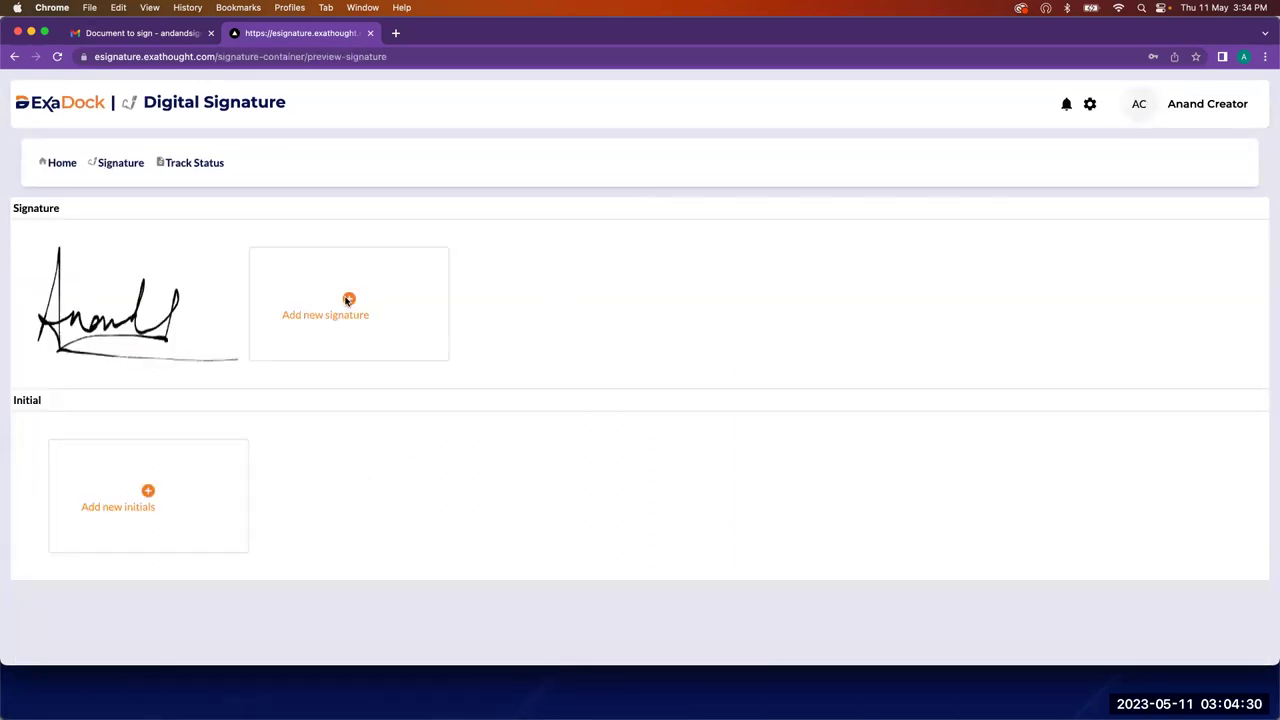
click(388, 303)
mouse_move(357, 344)
mouse_down()
mouse_move(432, 300)
mouse_move(557, 300)
mouse_move(657, 346)
mouse_up()
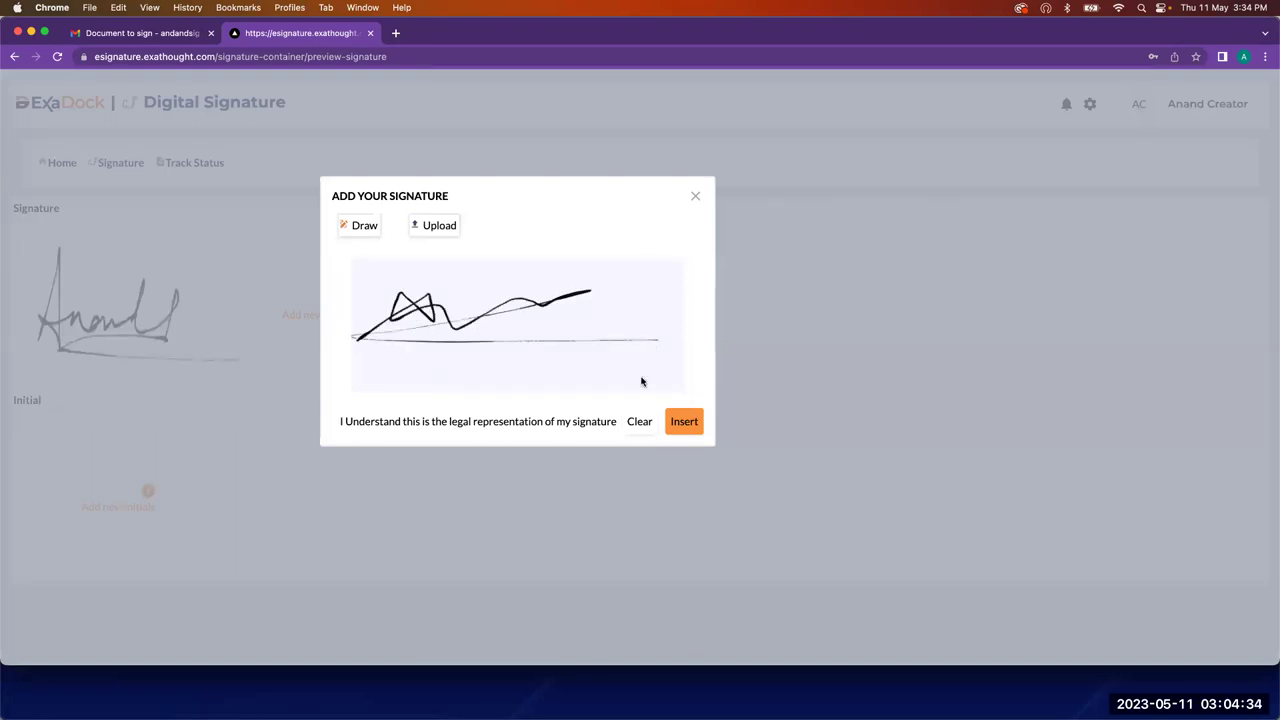
click(679, 415)
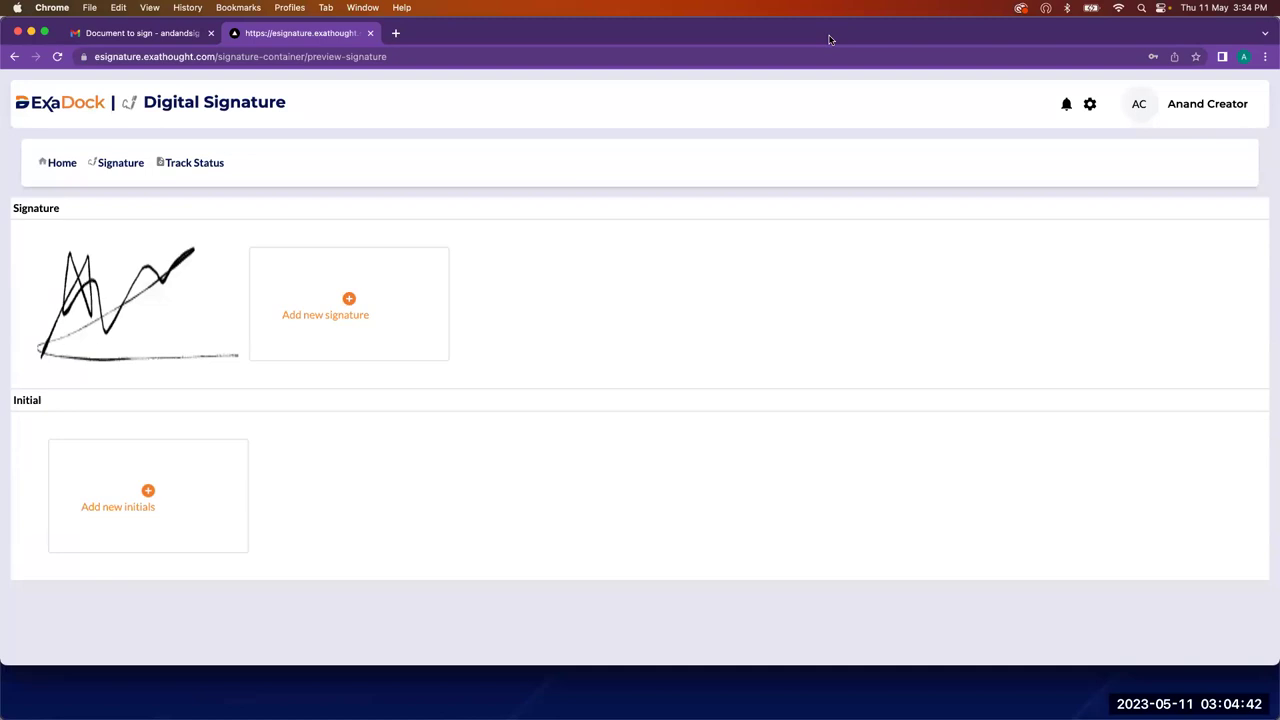
Step: Upload Rent Deed.pdf from the Downloads folder as a new signing request
click(62, 165)
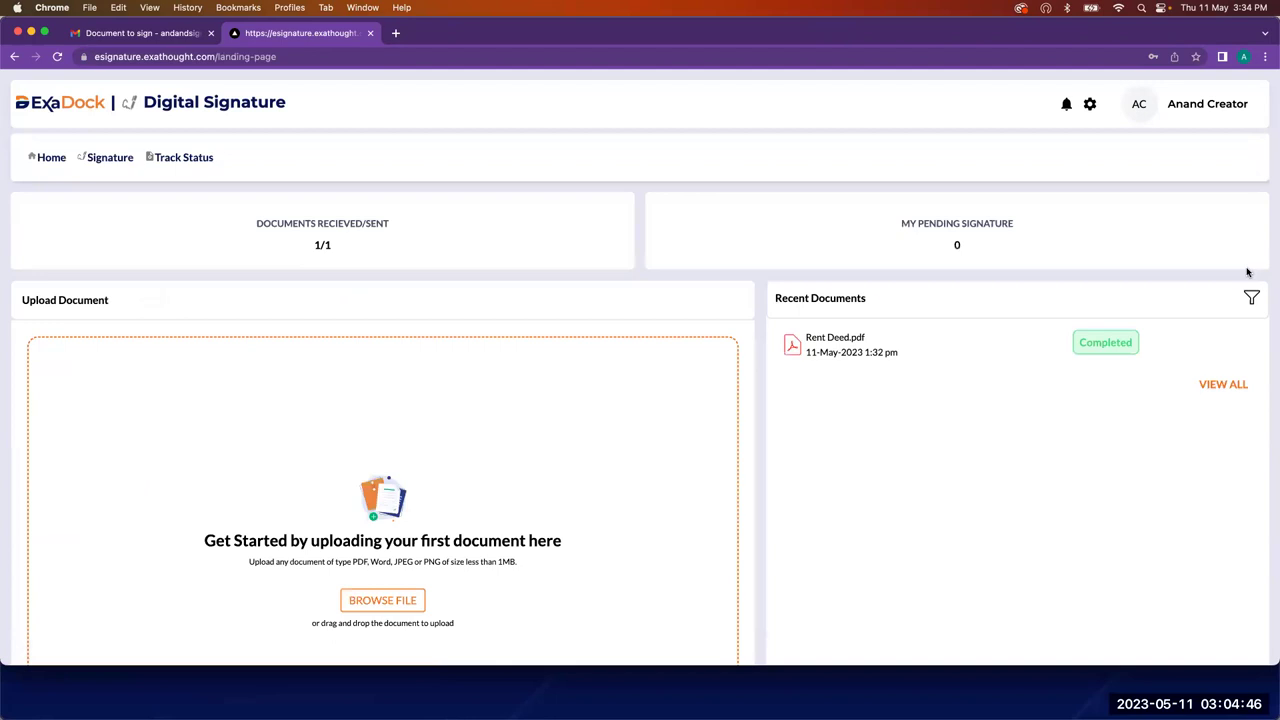
scroll(471, 457, down, 2)
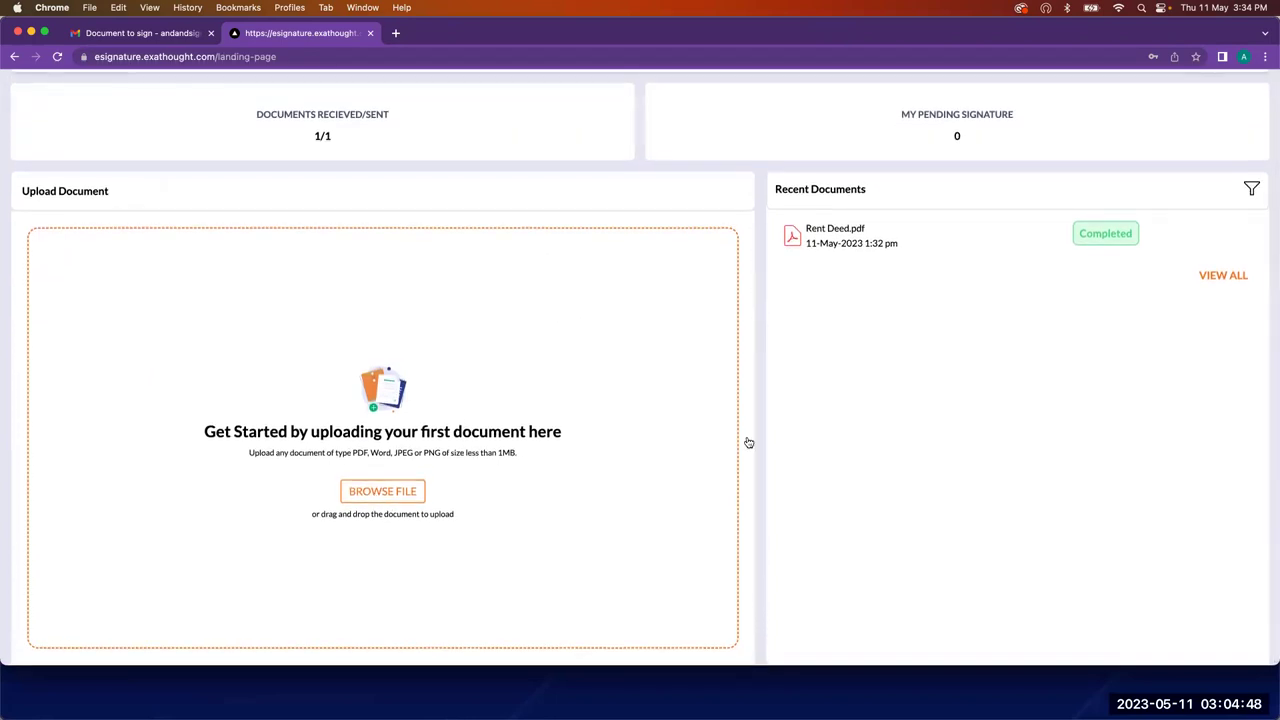
click(587, 266)
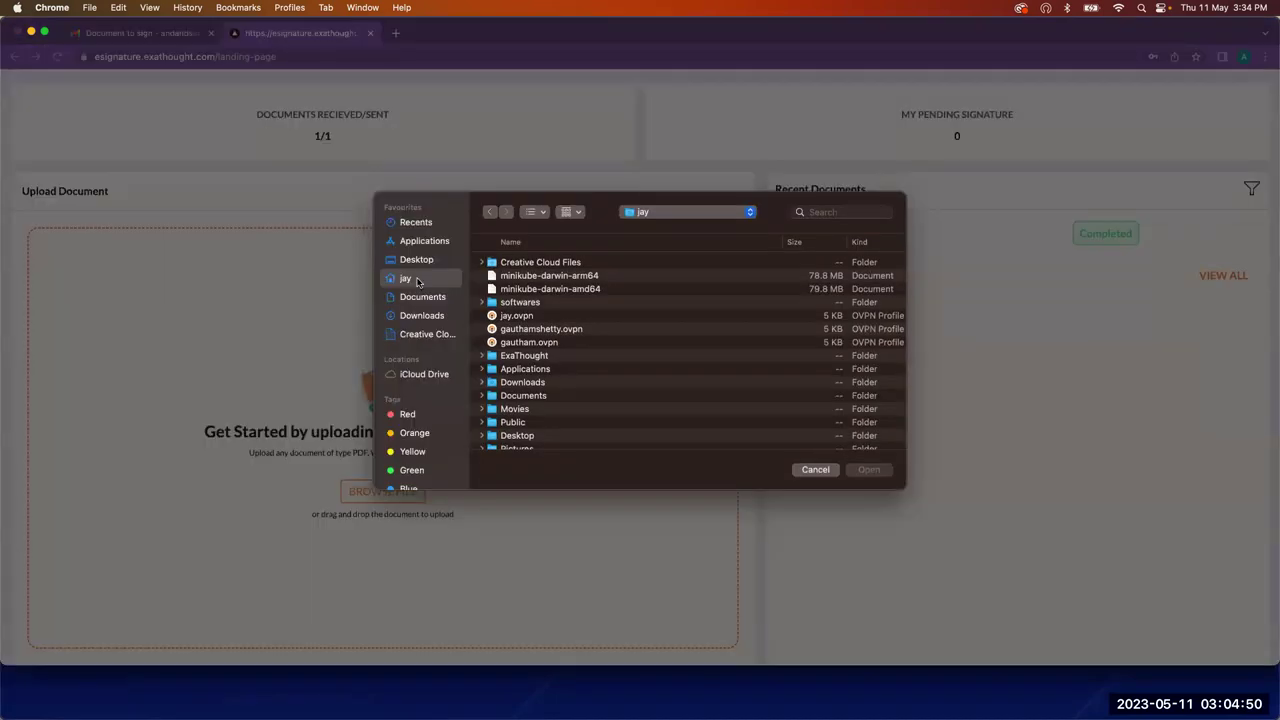
click(422, 316)
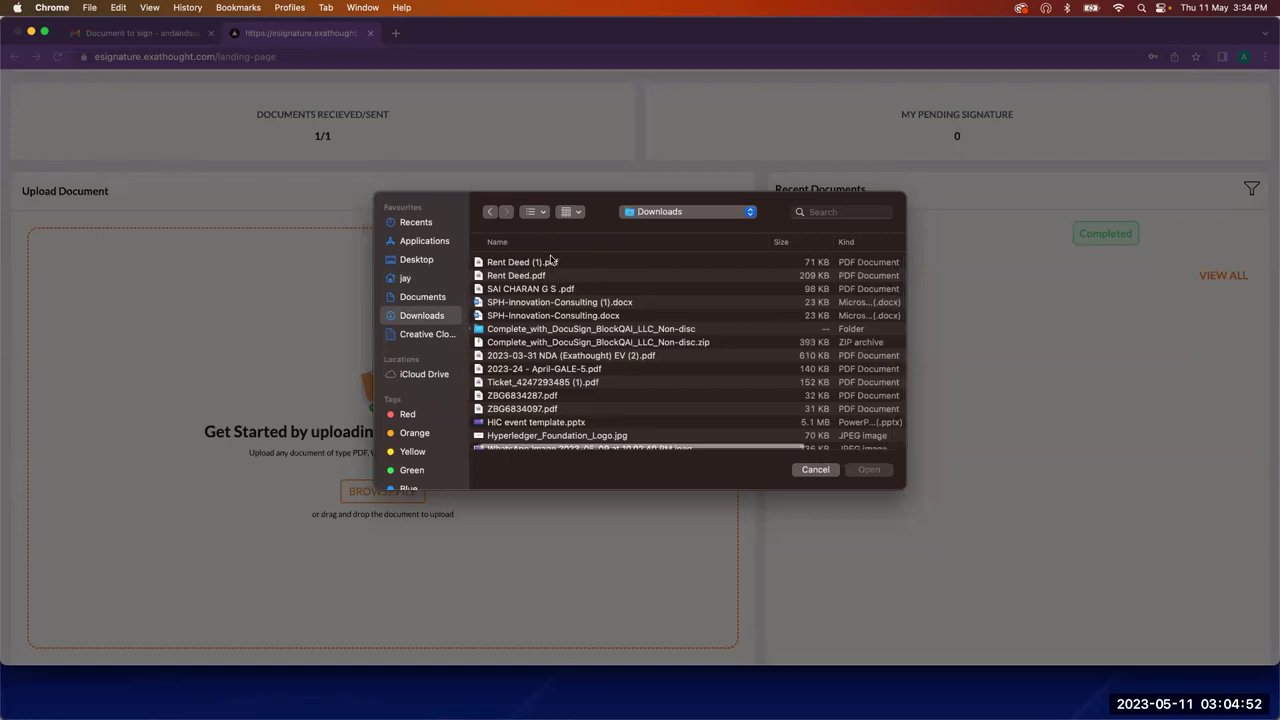
scroll(538, 282, down, 1)
click(538, 280)
scroll(528, 265, down, 1)
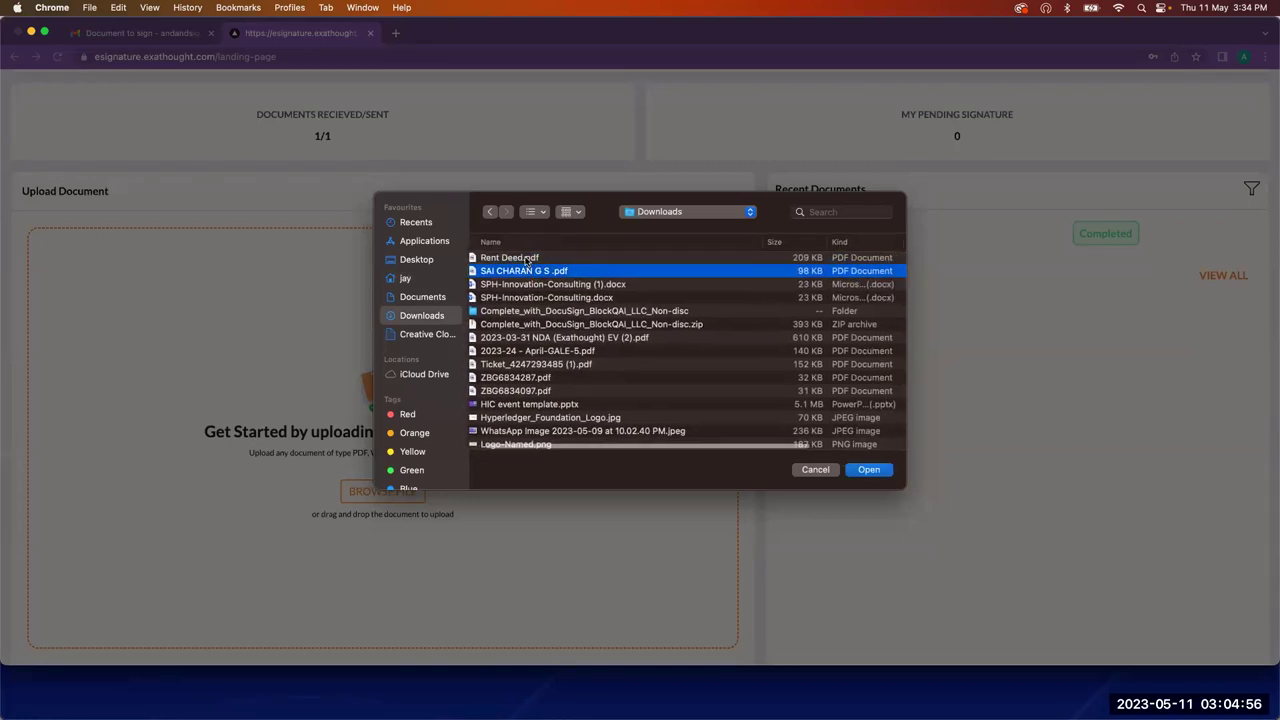
click(527, 260)
double_click(527, 260)
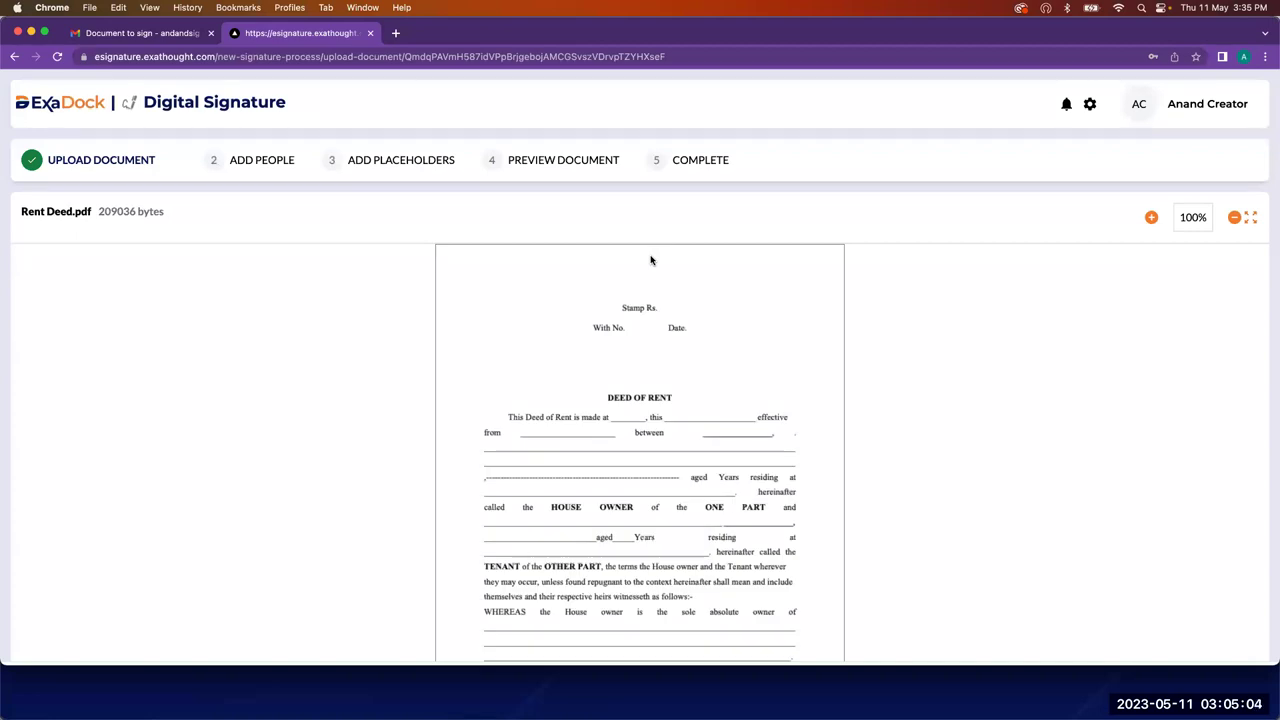
Step: Review the Rent Deed.pdf preview and continue to adding signers
scroll(650, 260, down, 5)
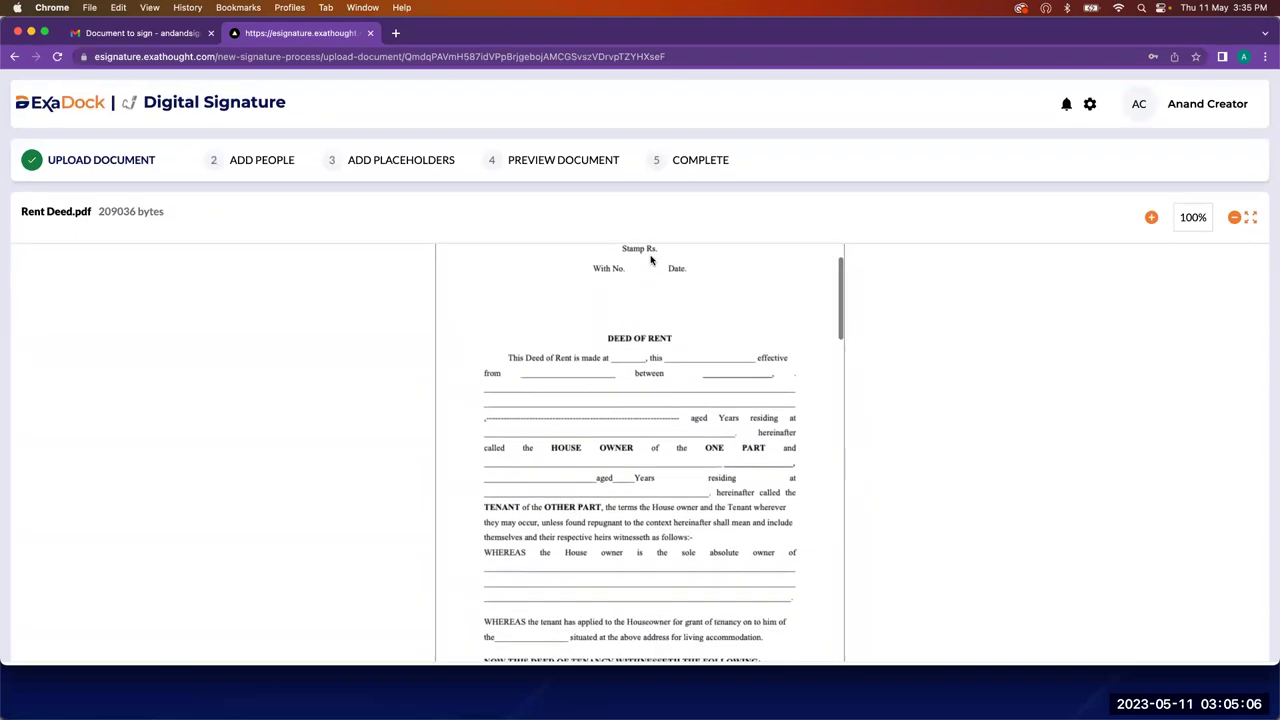
scroll(650, 260, down, 20)
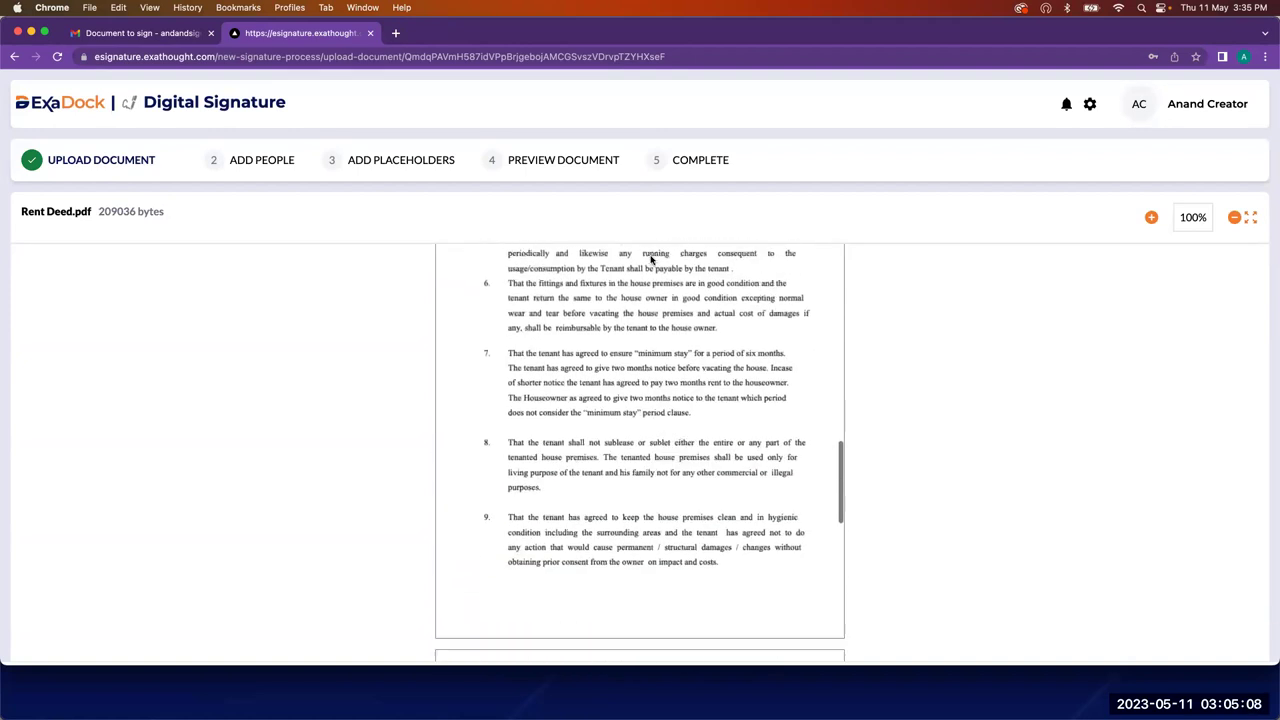
scroll(650, 260, down, 5)
scroll(650, 260, up, 20)
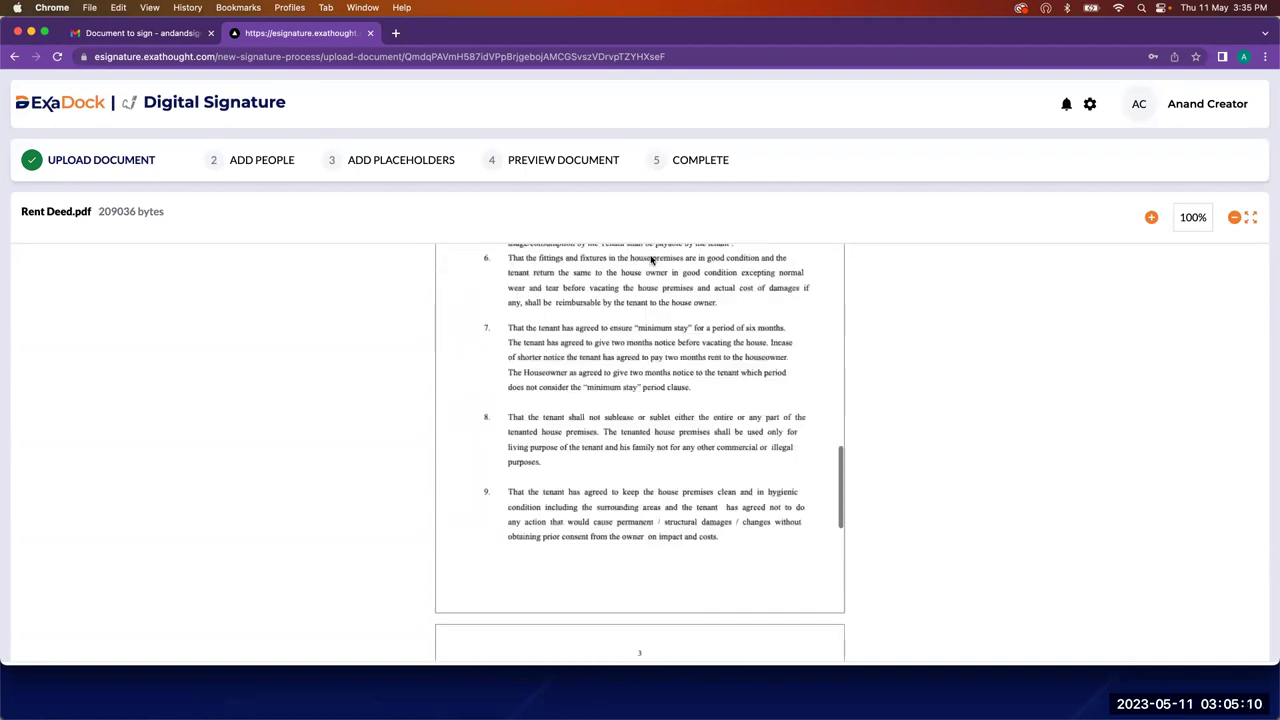
scroll(650, 260, up, 3)
scroll(1109, 434, down, 2)
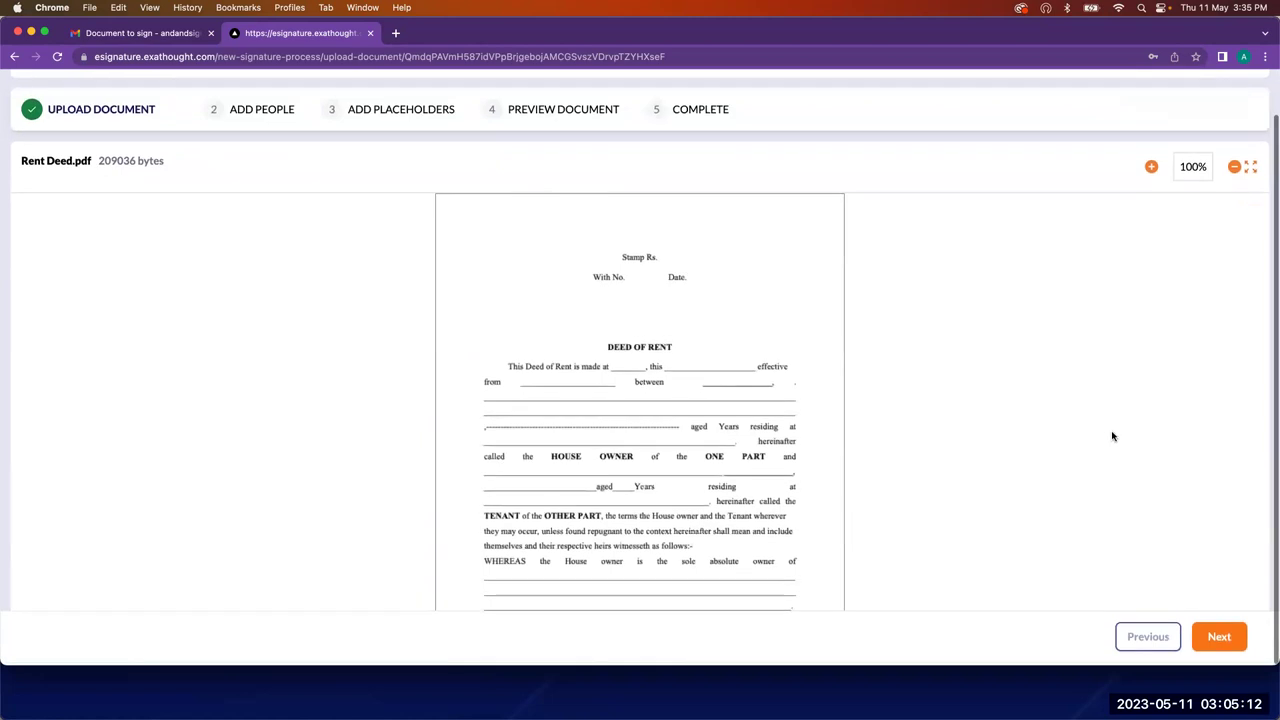
click(1218, 638)
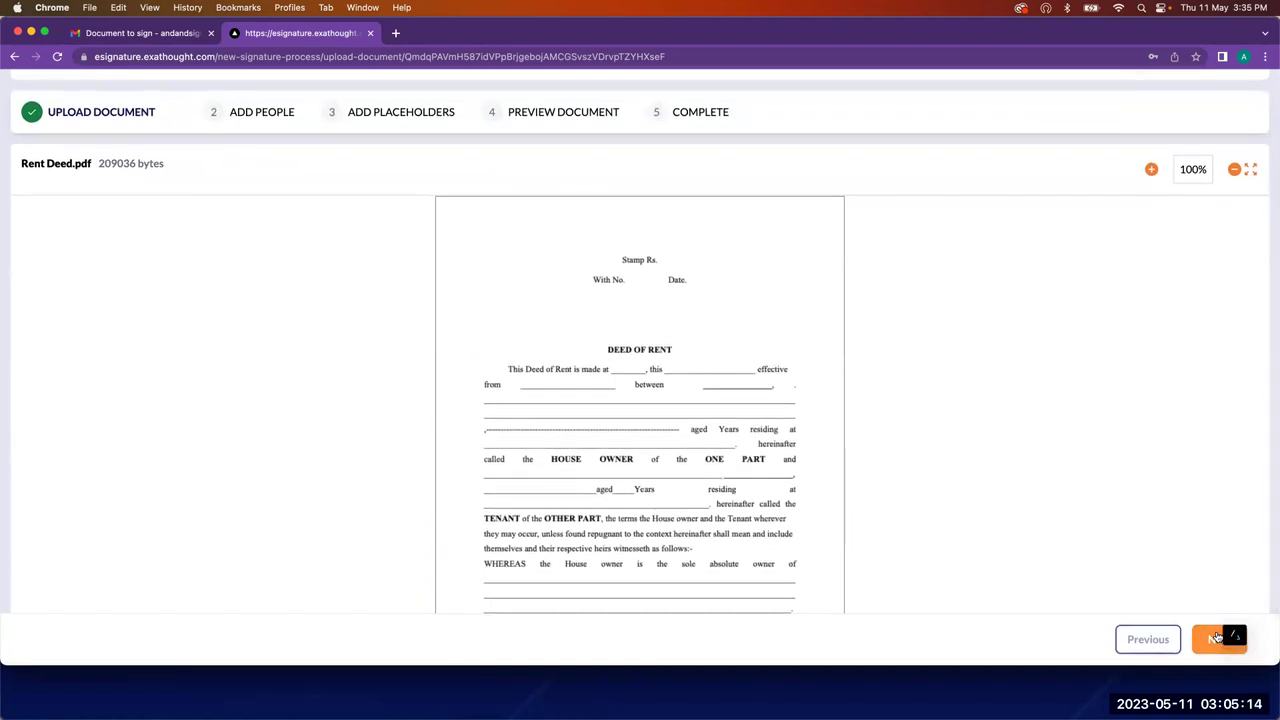
Step: Add the document's creator as the first signer with their name and e-mail
click(178, 309)
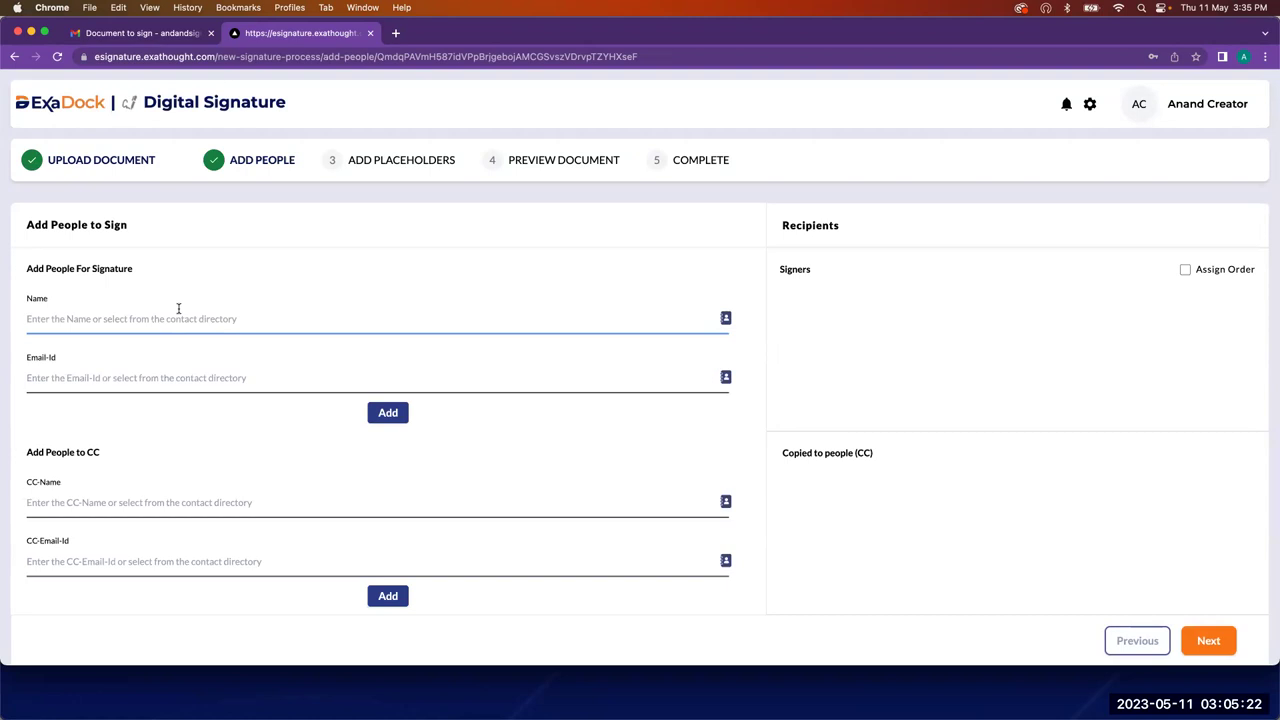
text(AN)
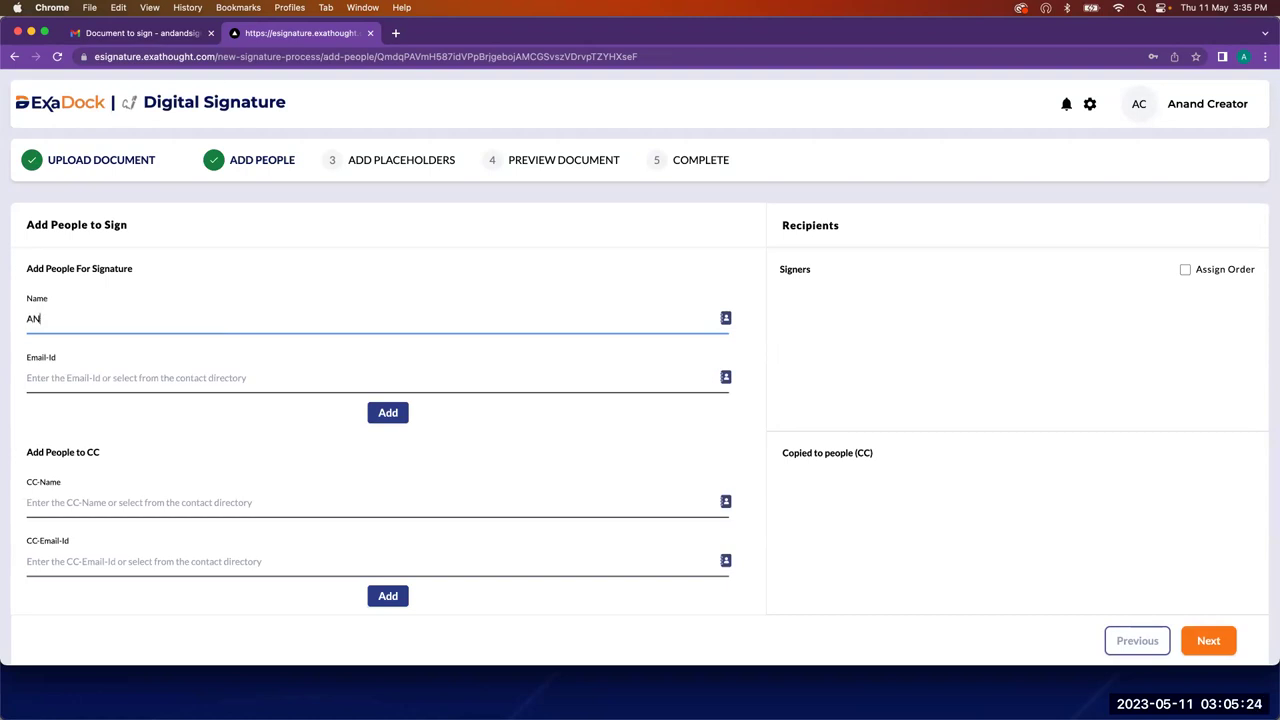
key(BackSpace)
key(BackSpace)
text(nand)
key(Tab)
key(super+v)
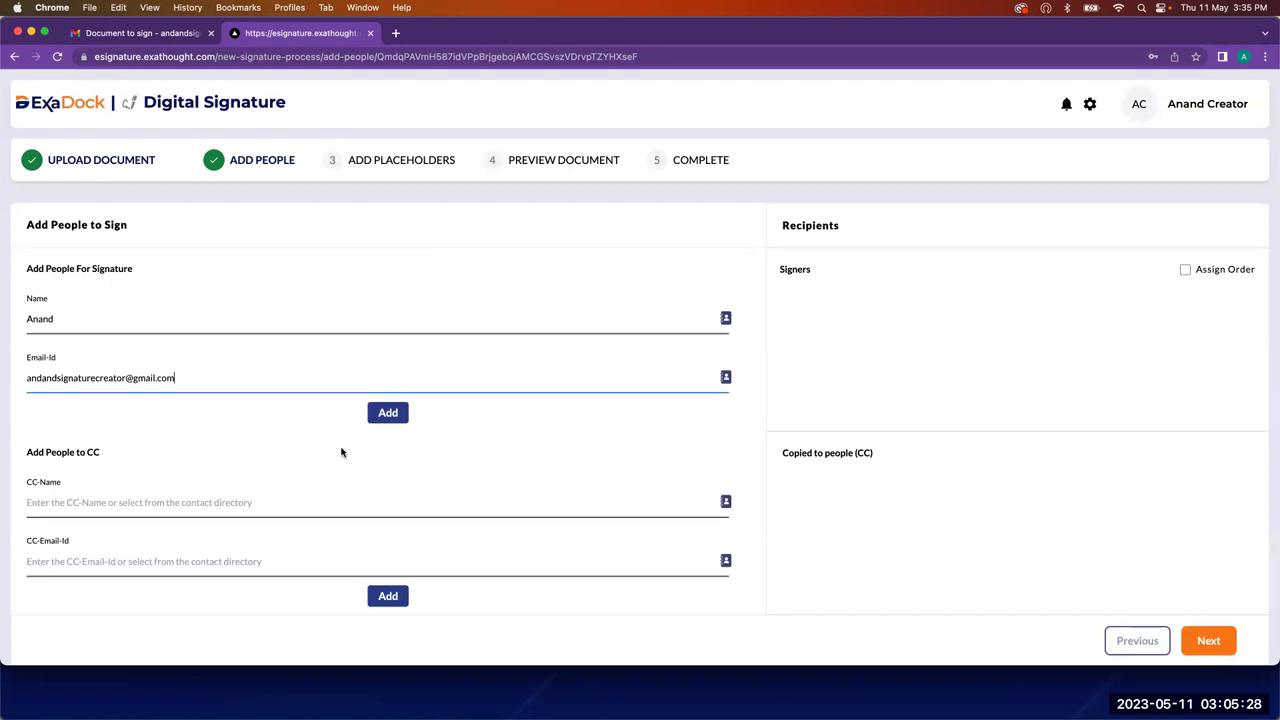
click(388, 412)
Step: Enter the second signer's name and e-mail, correcting a misspelling in the address
click(238, 325)
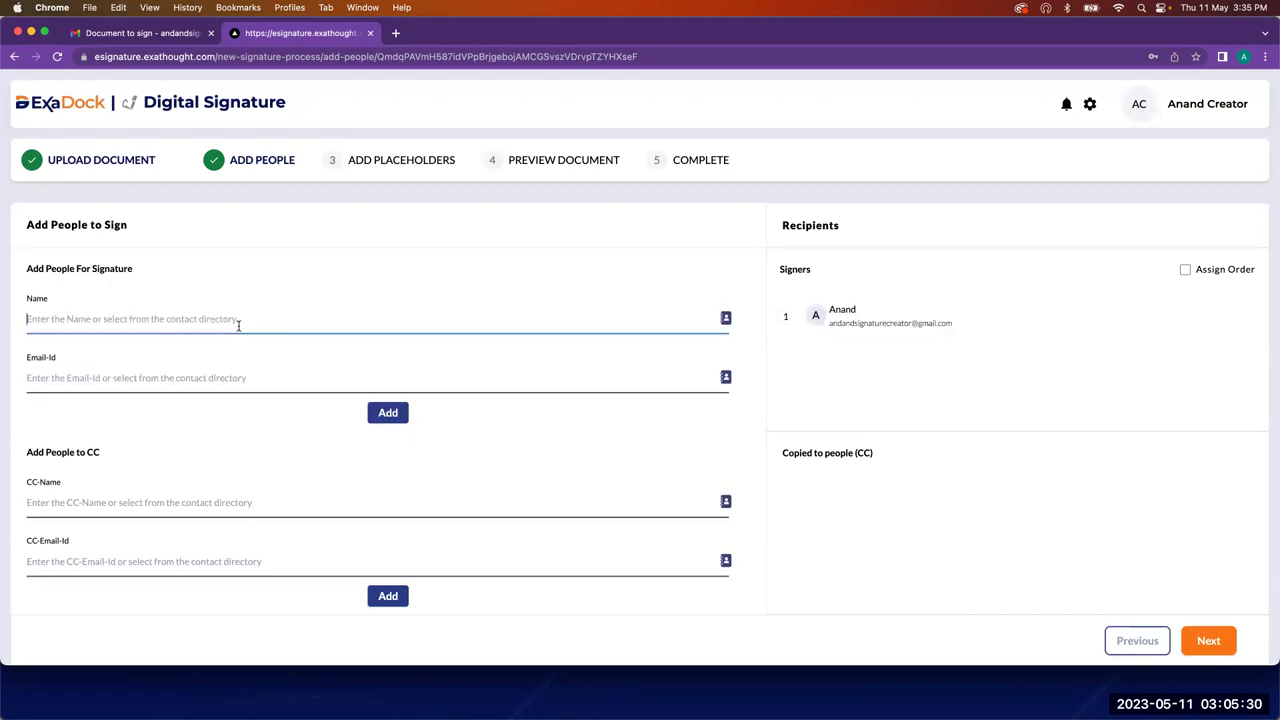
text(Bhanu)
key(Tab)
text(bh)
key(BackSpace)
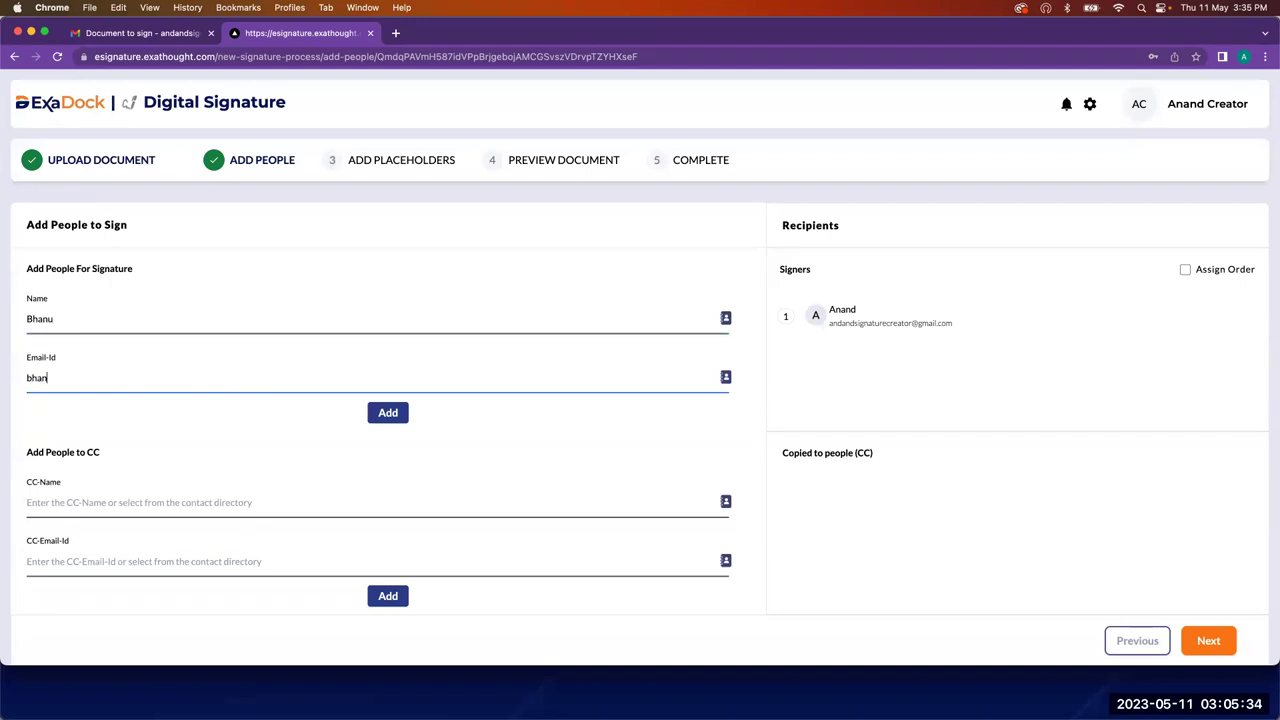
click(46, 380)
text(u)
click(1246, 58)
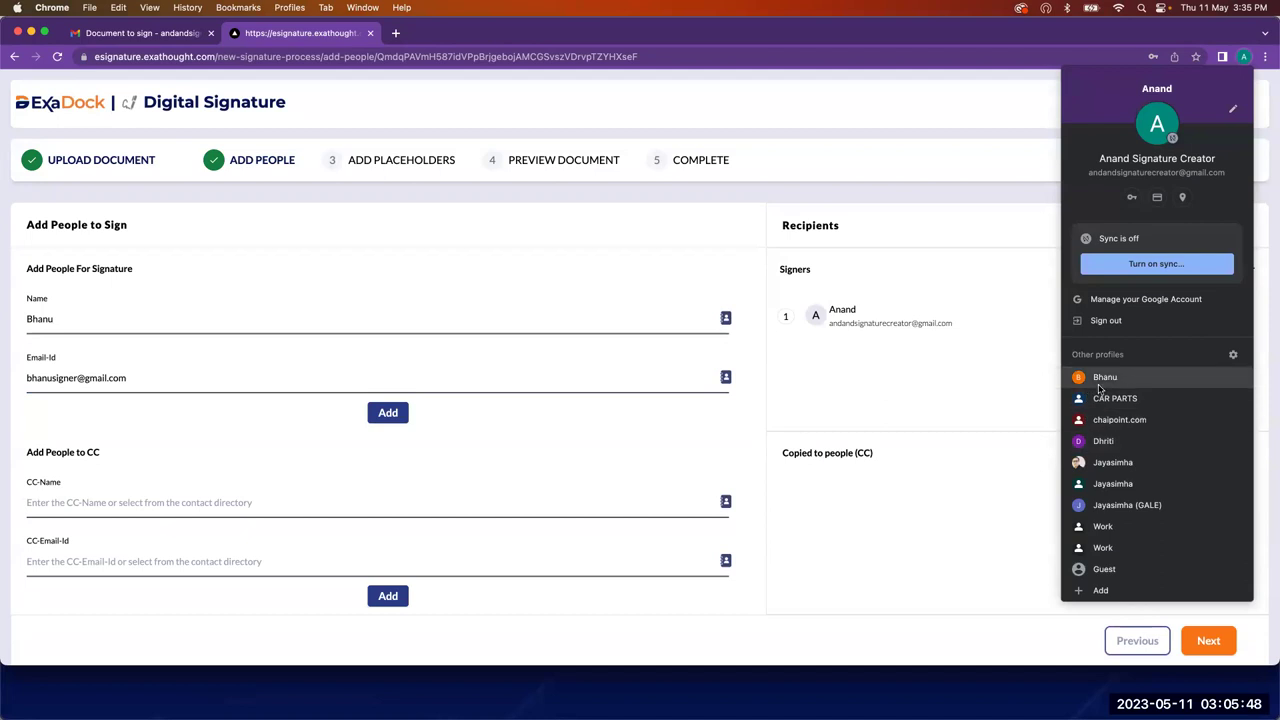
click(1100, 386)
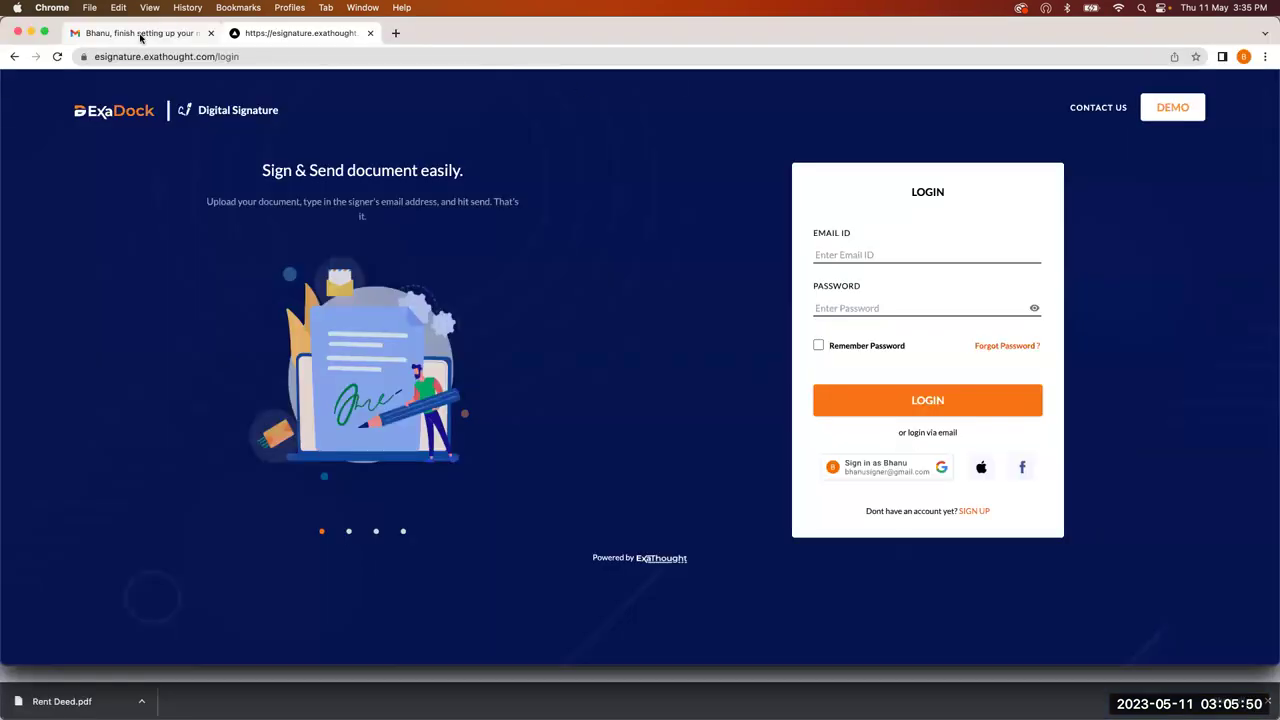
click(141, 35)
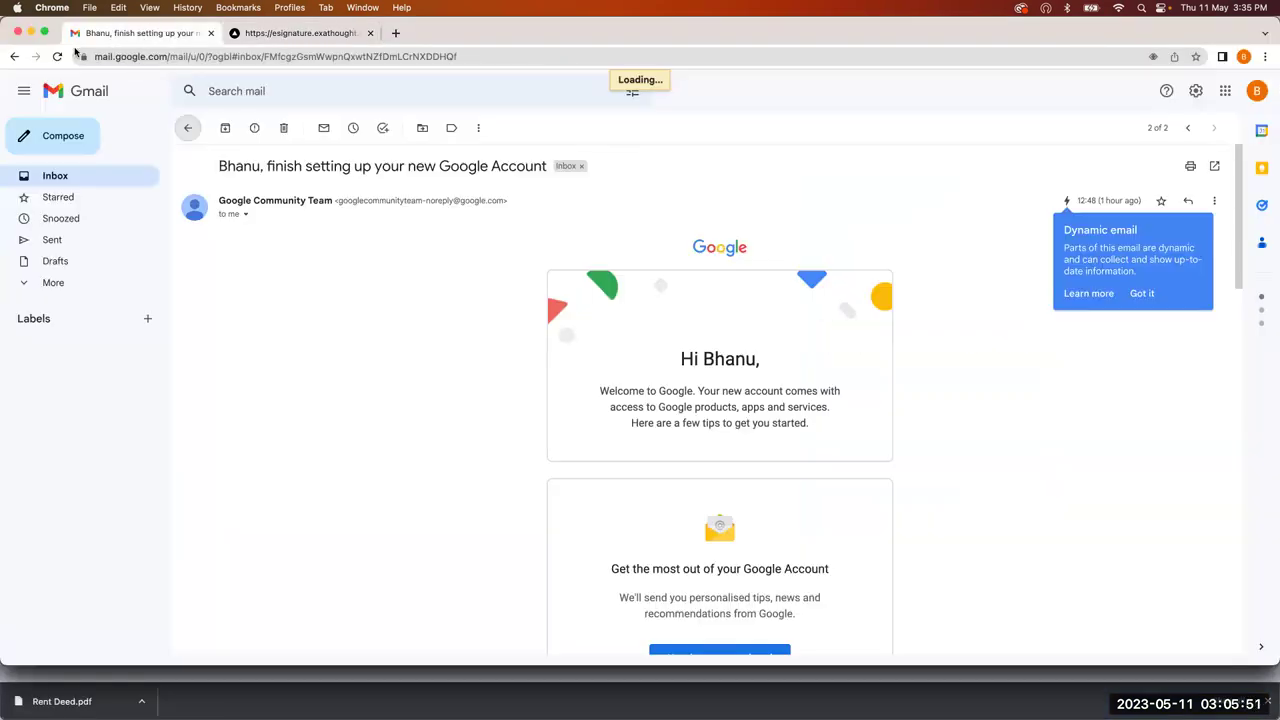
click(1256, 92)
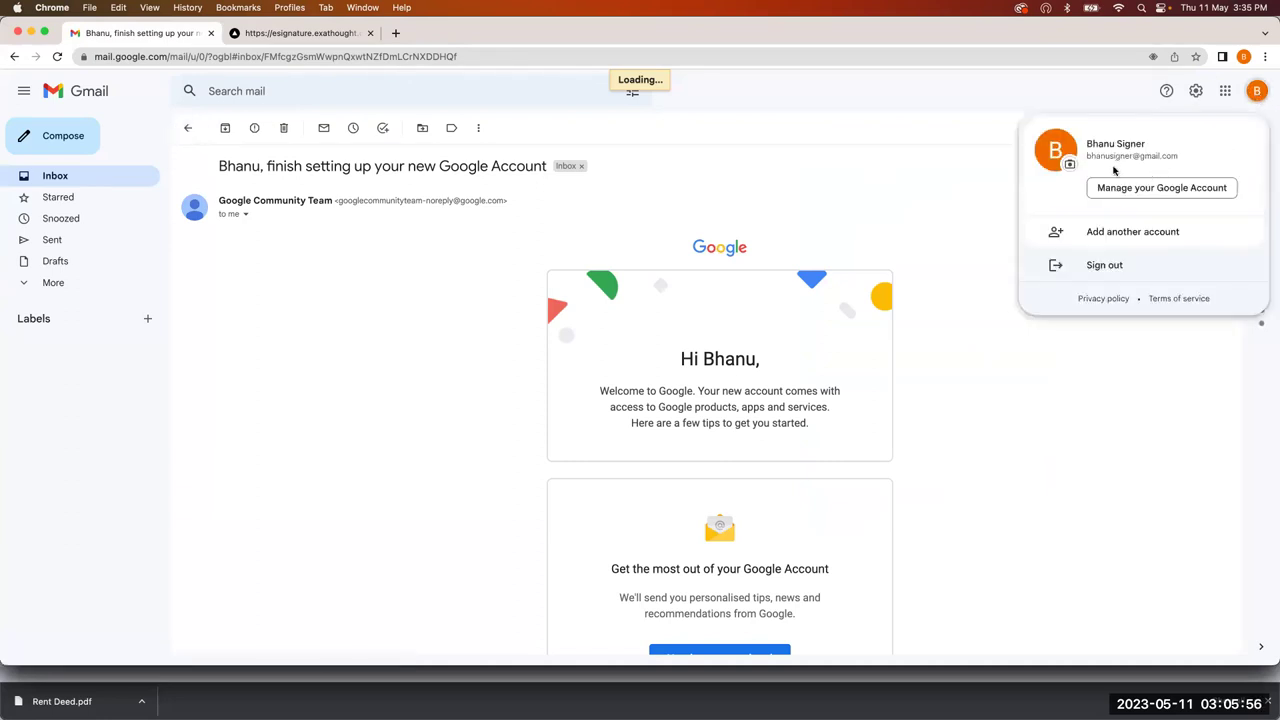
click(1244, 57)
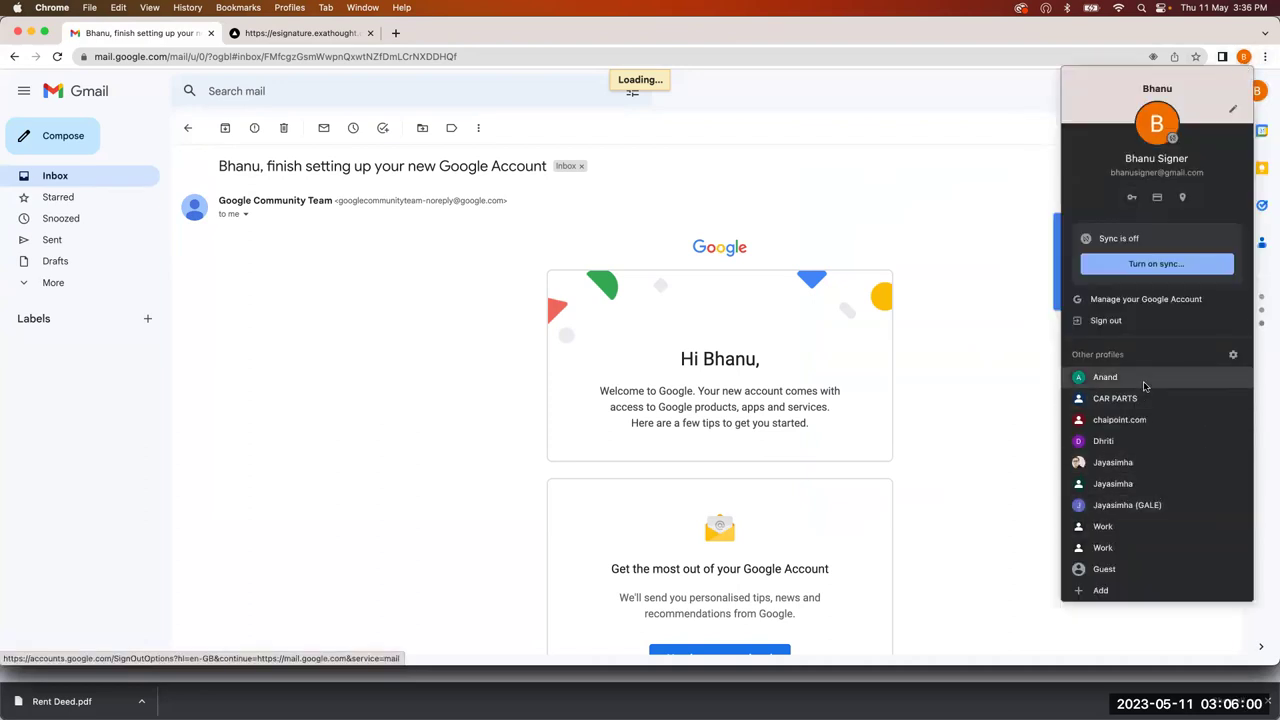
click(1144, 386)
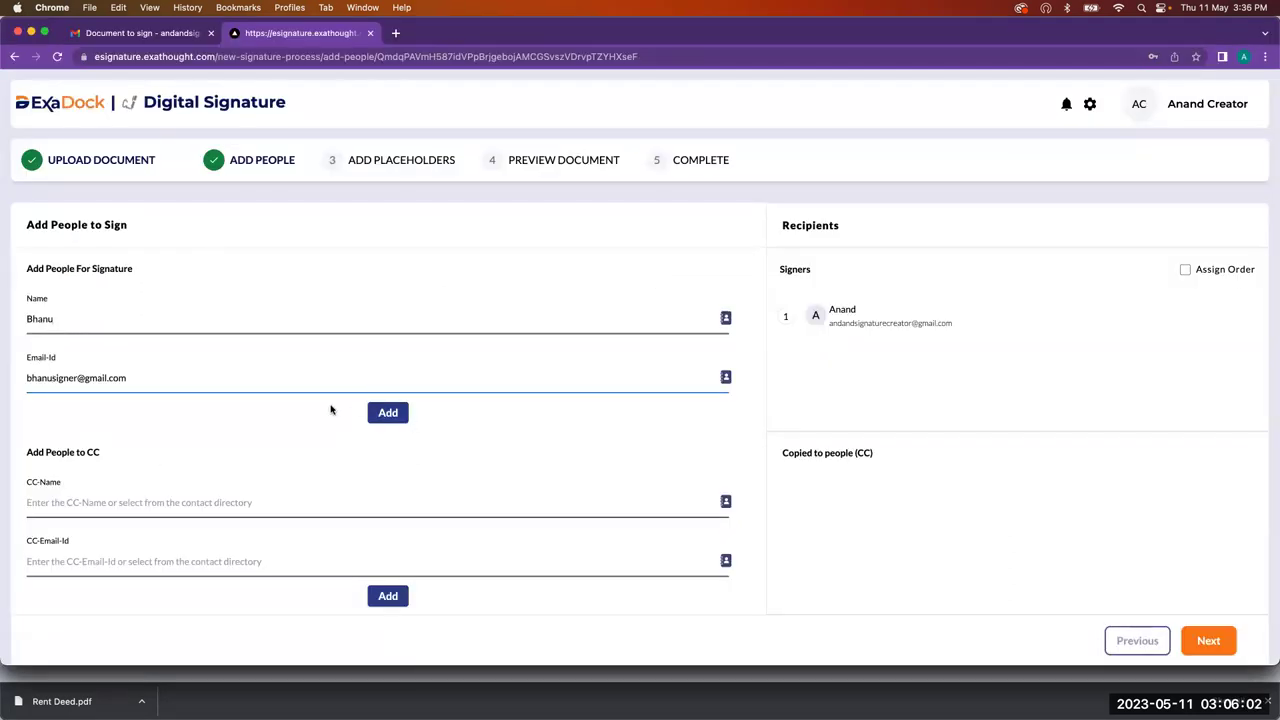
Step: Add the second signer, then enter and add the third signer's name and e-mail, giving three recipients
click(388, 412)
click(157, 329)
text(d]\\\)
key(BackSpace)
key(BackSpace)
text(Dhriti)
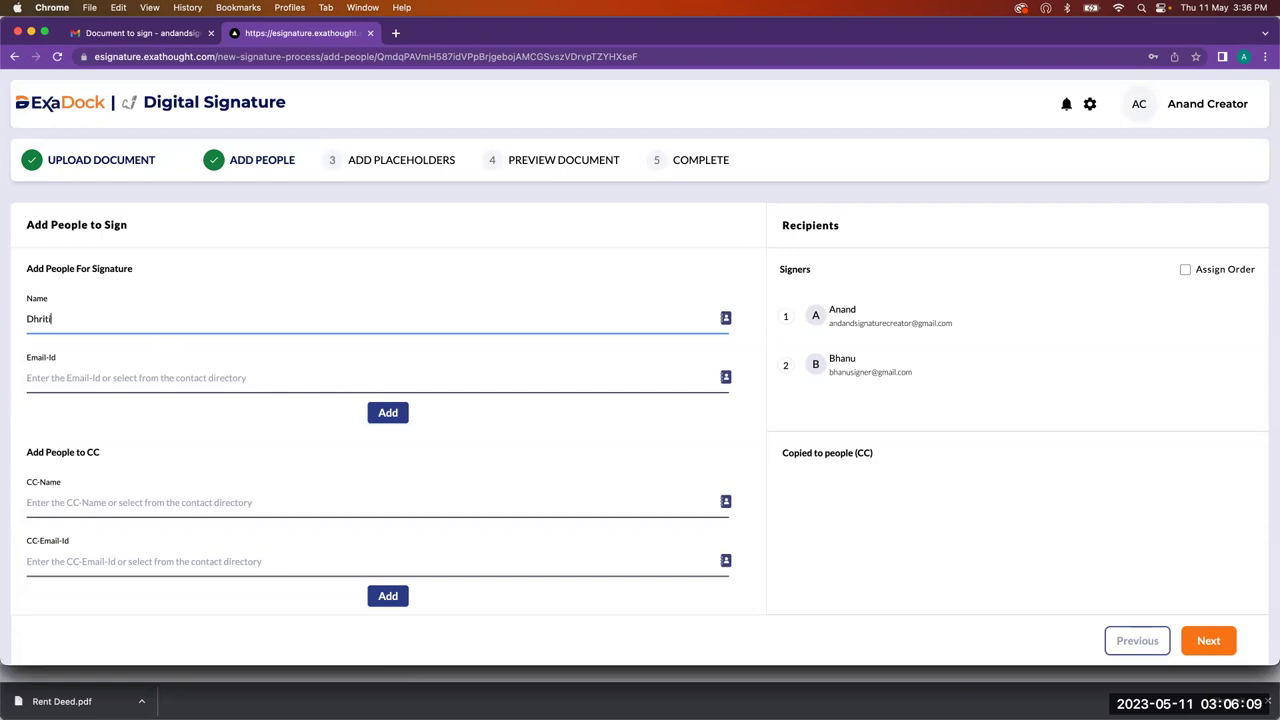
key(Tab)
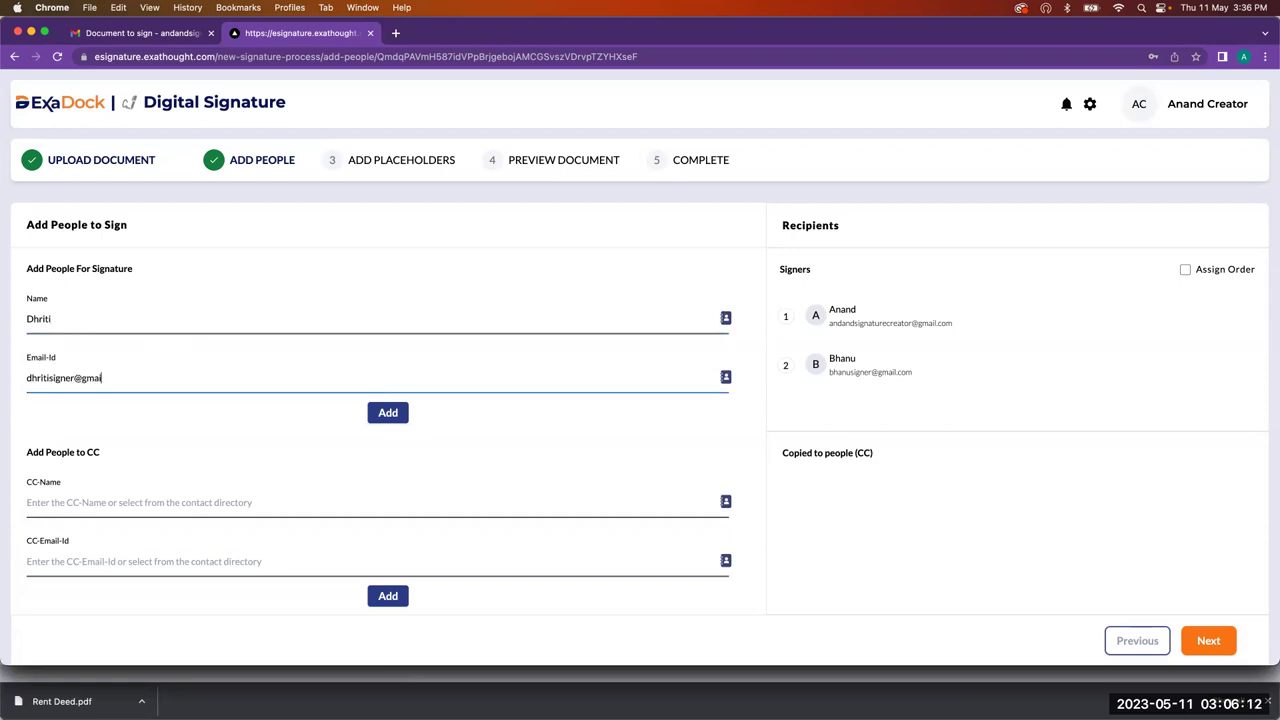
click(389, 417)
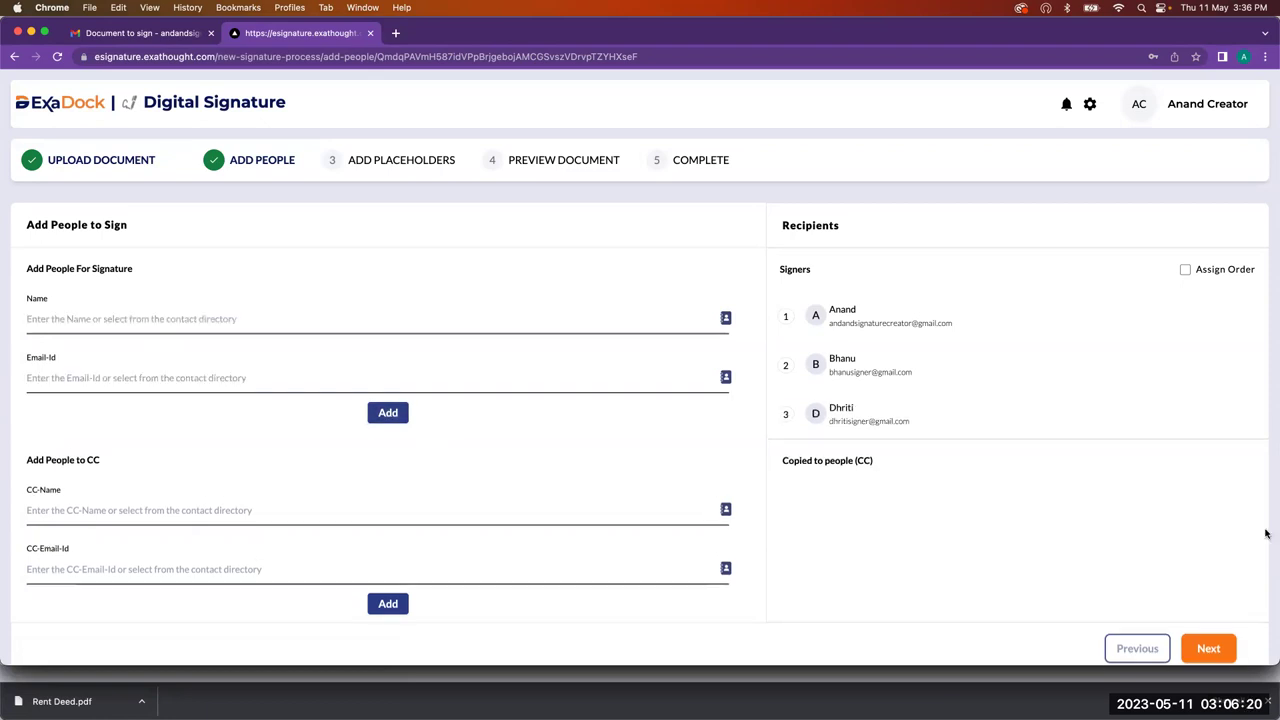
click(1208, 632)
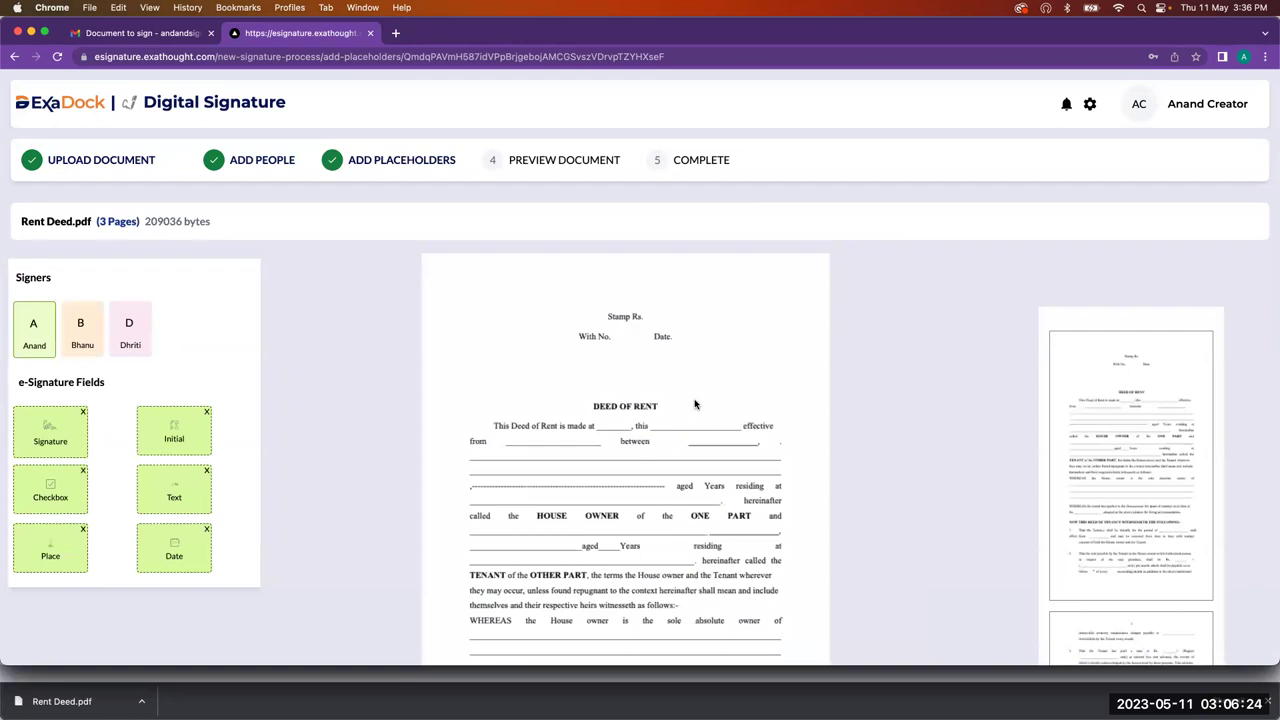
Step: On page 3, place the first and second signers' signature fields at HOUSE OWNER
scroll(1180, 440, down, 5)
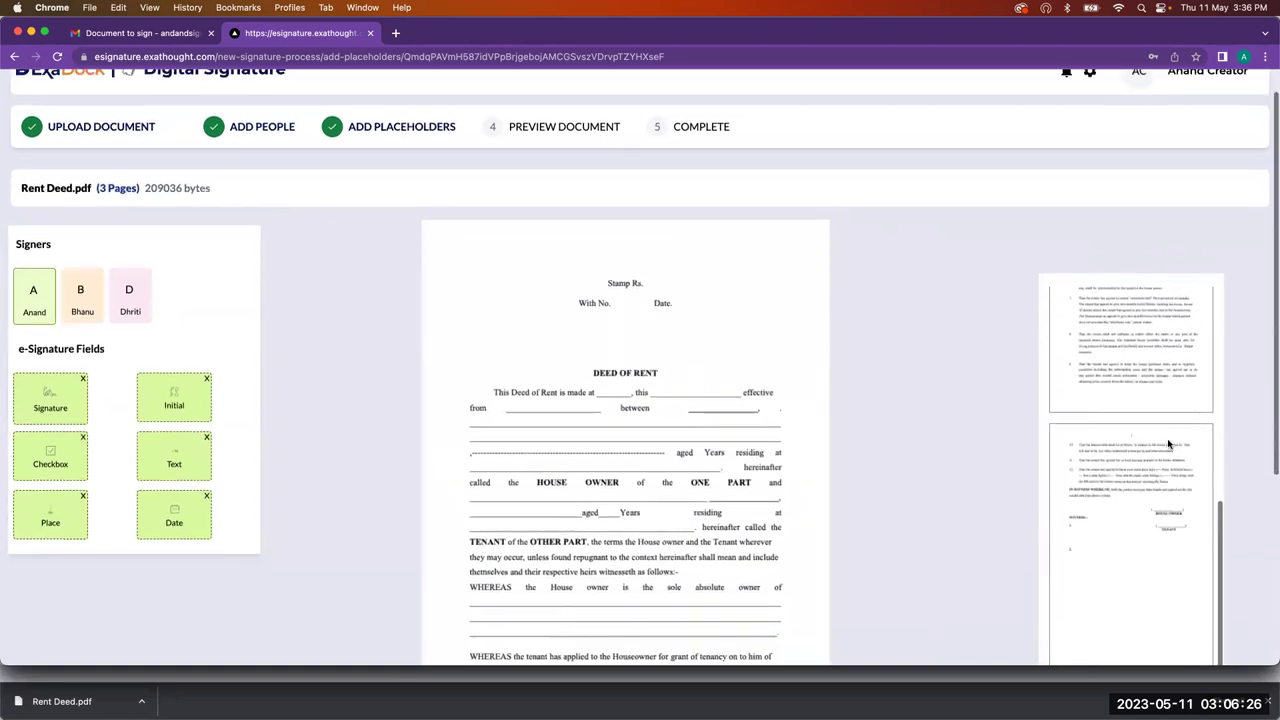
click(1150, 463)
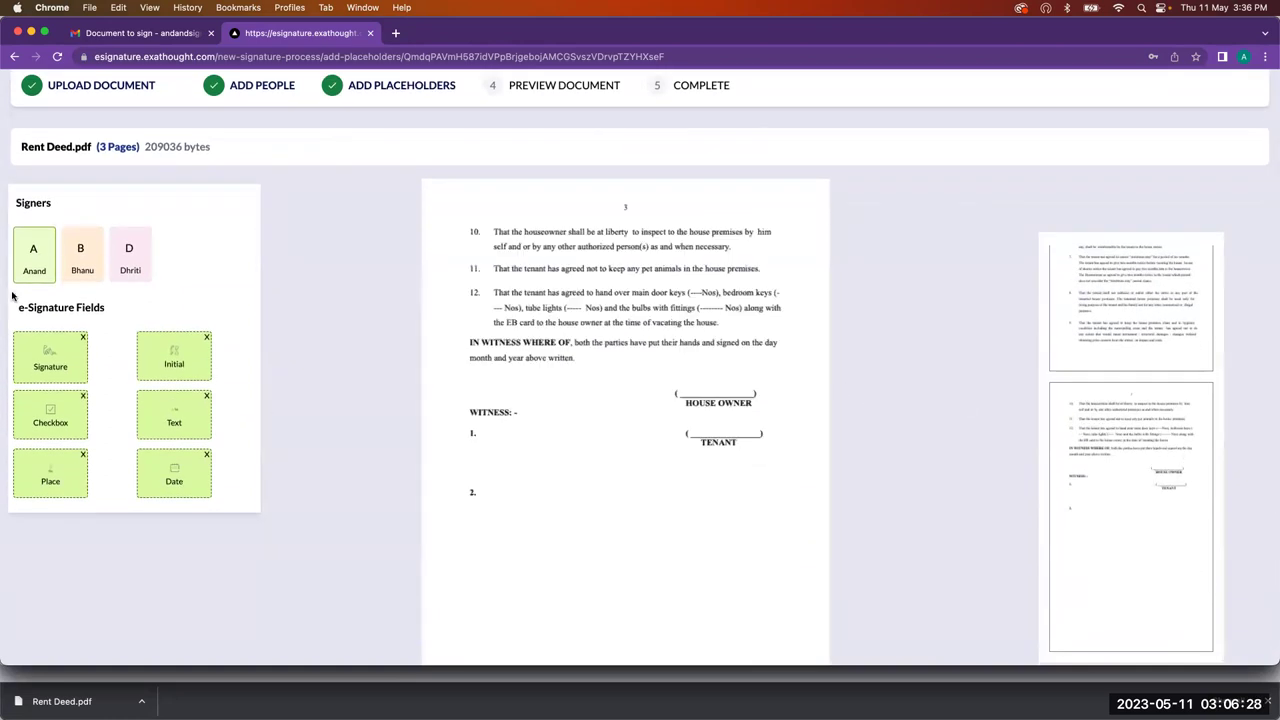
mouse_move(53, 359)
mouse_down()
mouse_move(463, 350)
mouse_move(737, 378)
mouse_move(722, 368)
mouse_up()
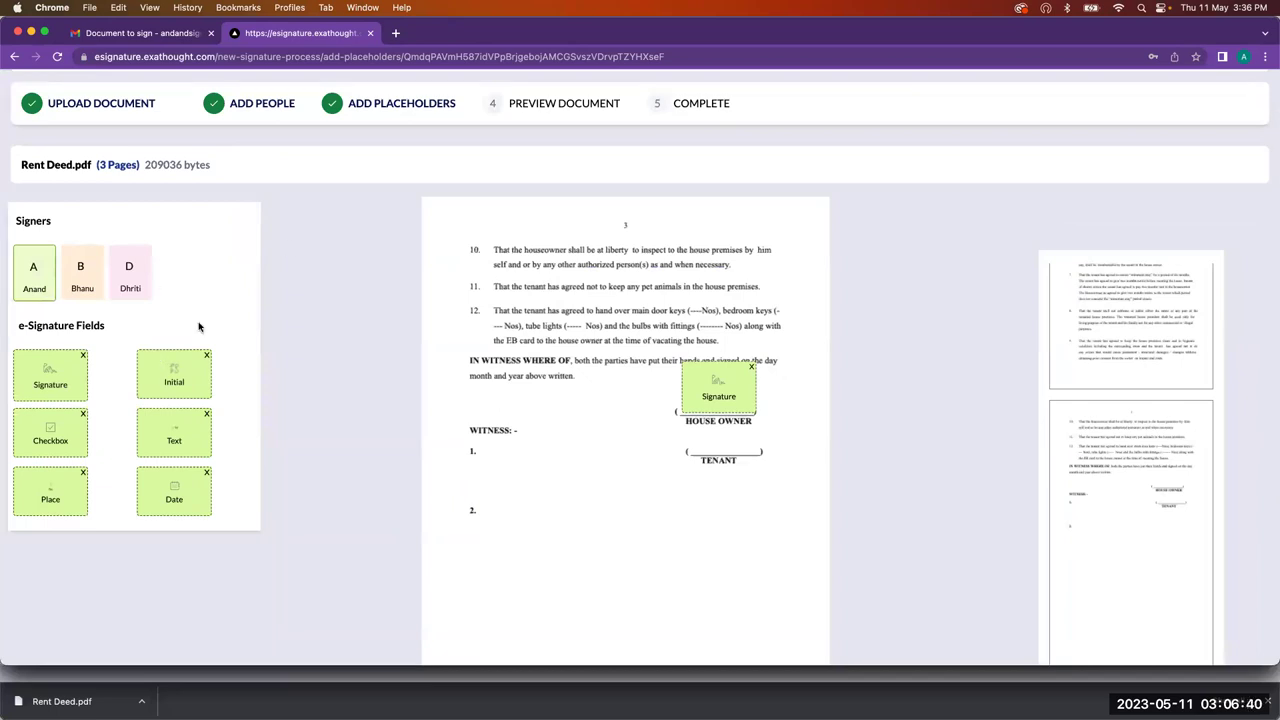
click(84, 284)
mouse_move(57, 364)
mouse_down()
mouse_move(712, 386)
mouse_move(730, 439)
mouse_up()
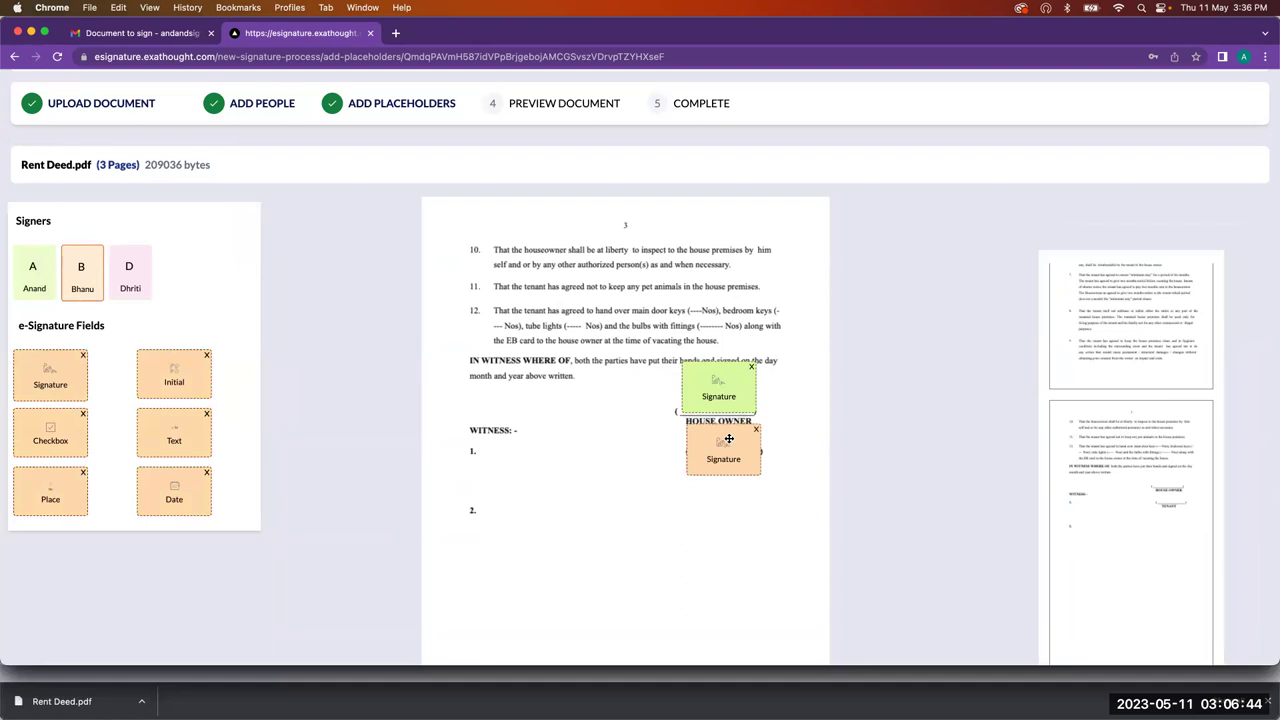
Step: Place the third signer's signature field beside witness 1 and continue to the preview
click(133, 285)
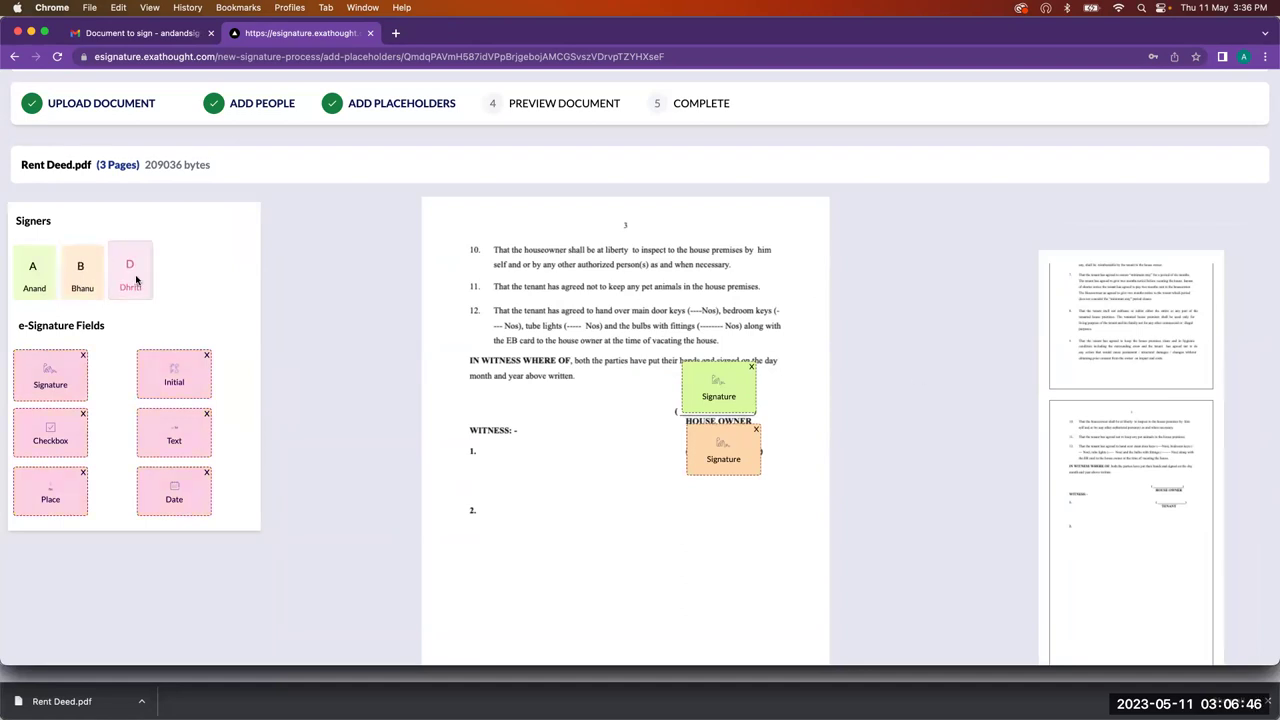
scroll(69, 377, up, 5)
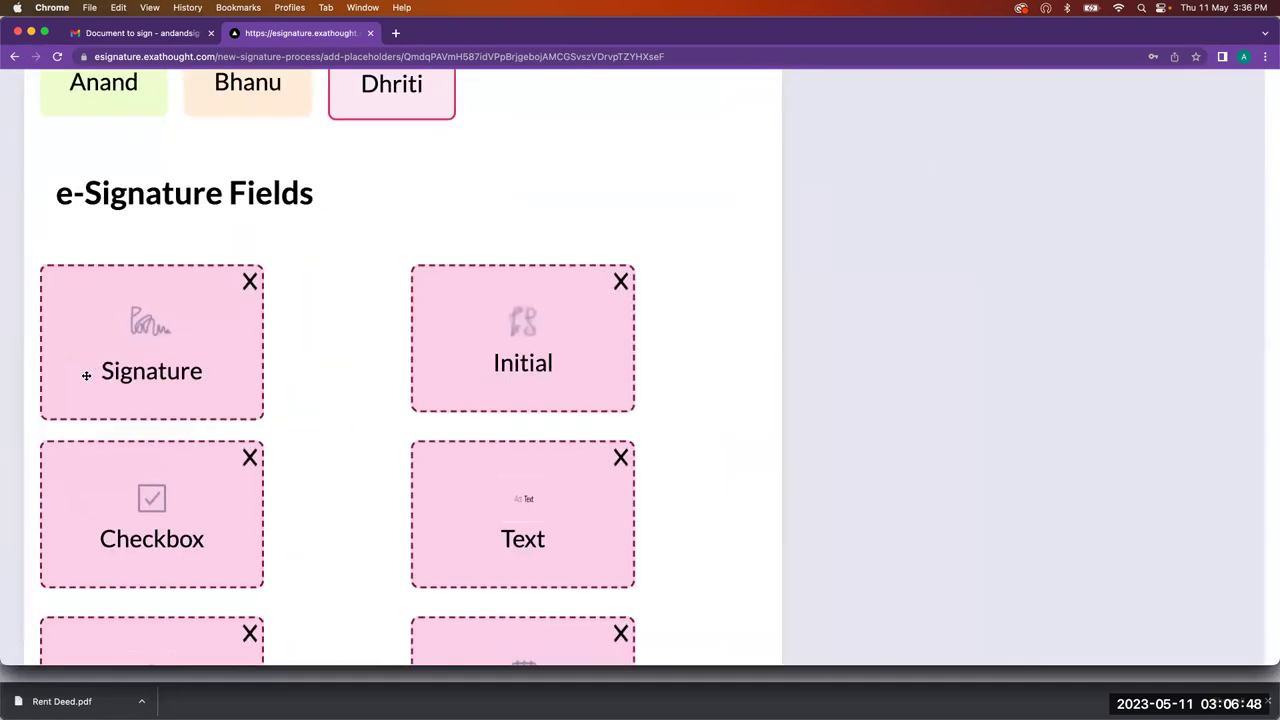
scroll(86, 375, down, 5)
mouse_move(57, 367)
mouse_down()
mouse_move(569, 469)
mouse_move(498, 437)
mouse_move(533, 453)
mouse_up()
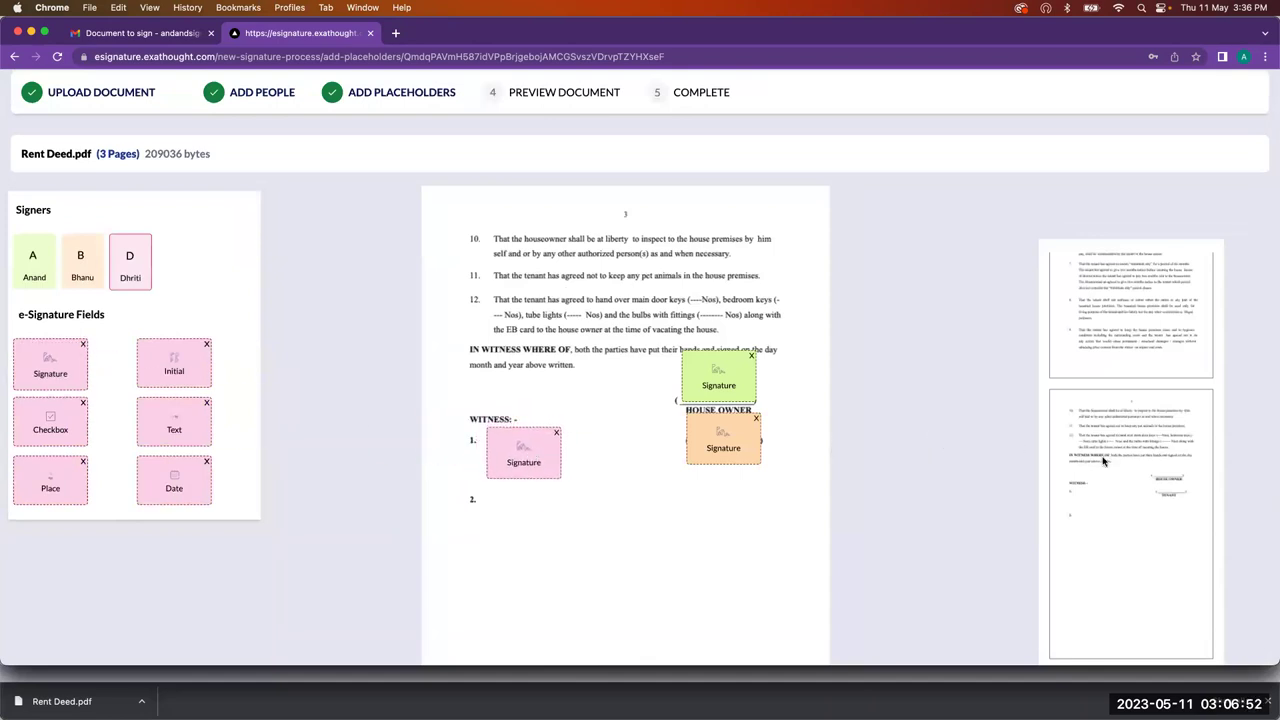
scroll(1104, 460, down, 5)
click(1223, 639)
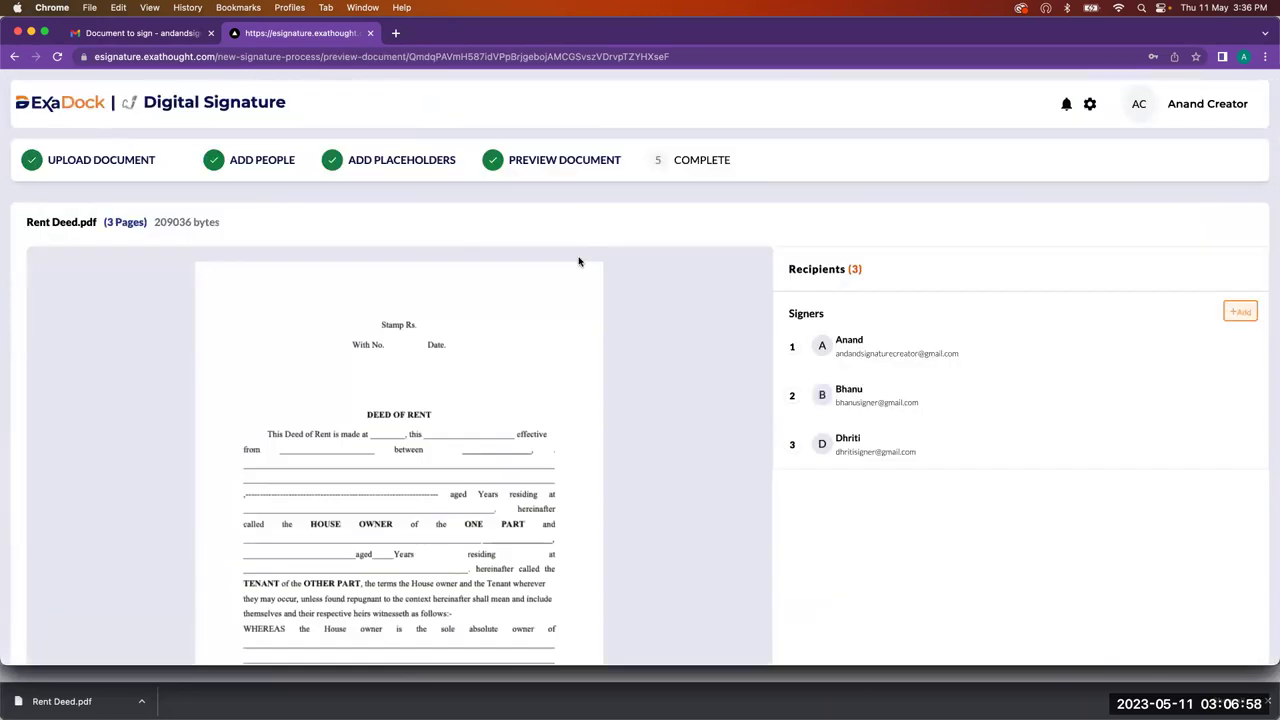
Step: Preview Rent Deed.pdf through page 3 of 3 and send it to all three signers
scroll(578, 262, down, 3)
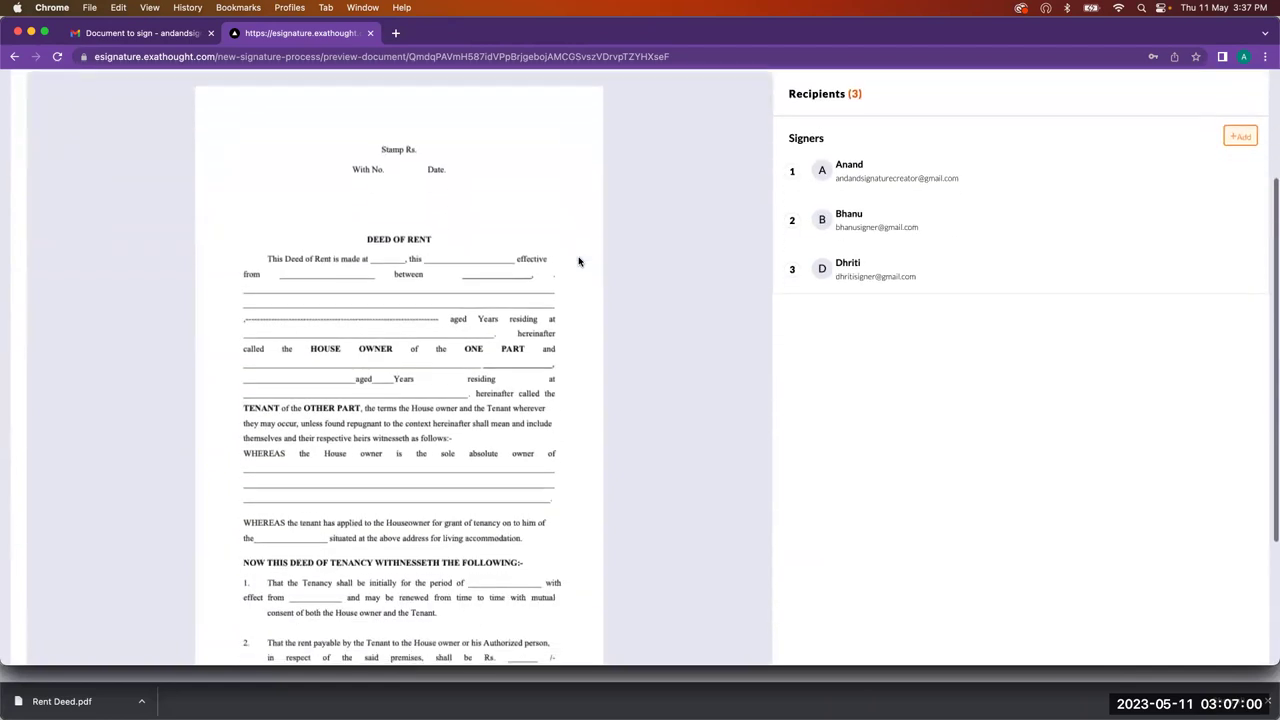
scroll(578, 262, up, 2)
scroll(578, 262, down, 2)
scroll(578, 262, down, 4)
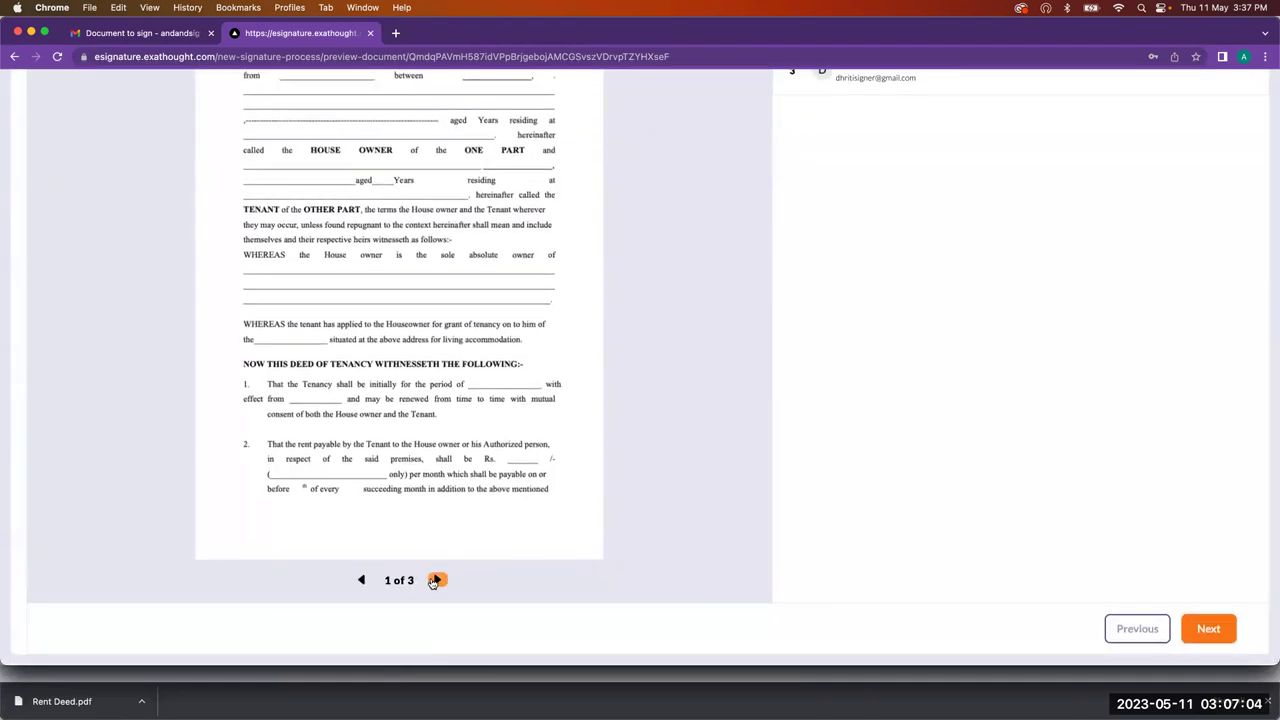
click(436, 580)
click(436, 580)
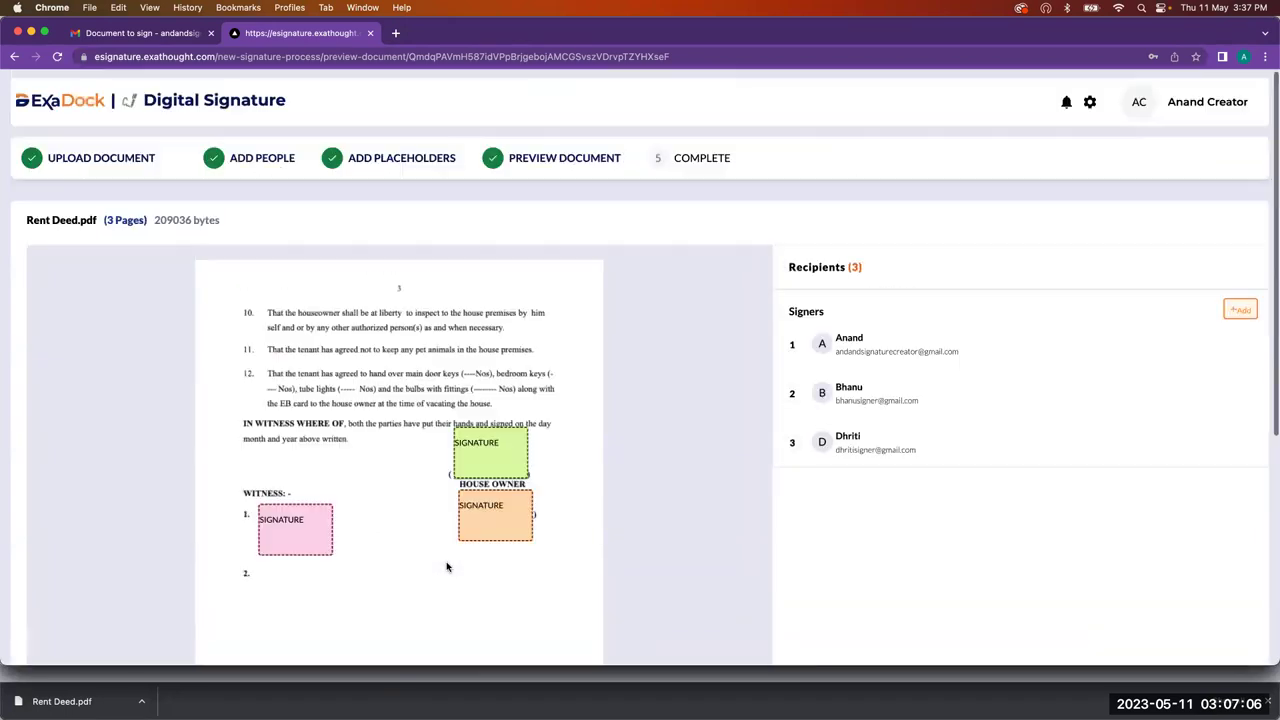
scroll(447, 566, down, 5)
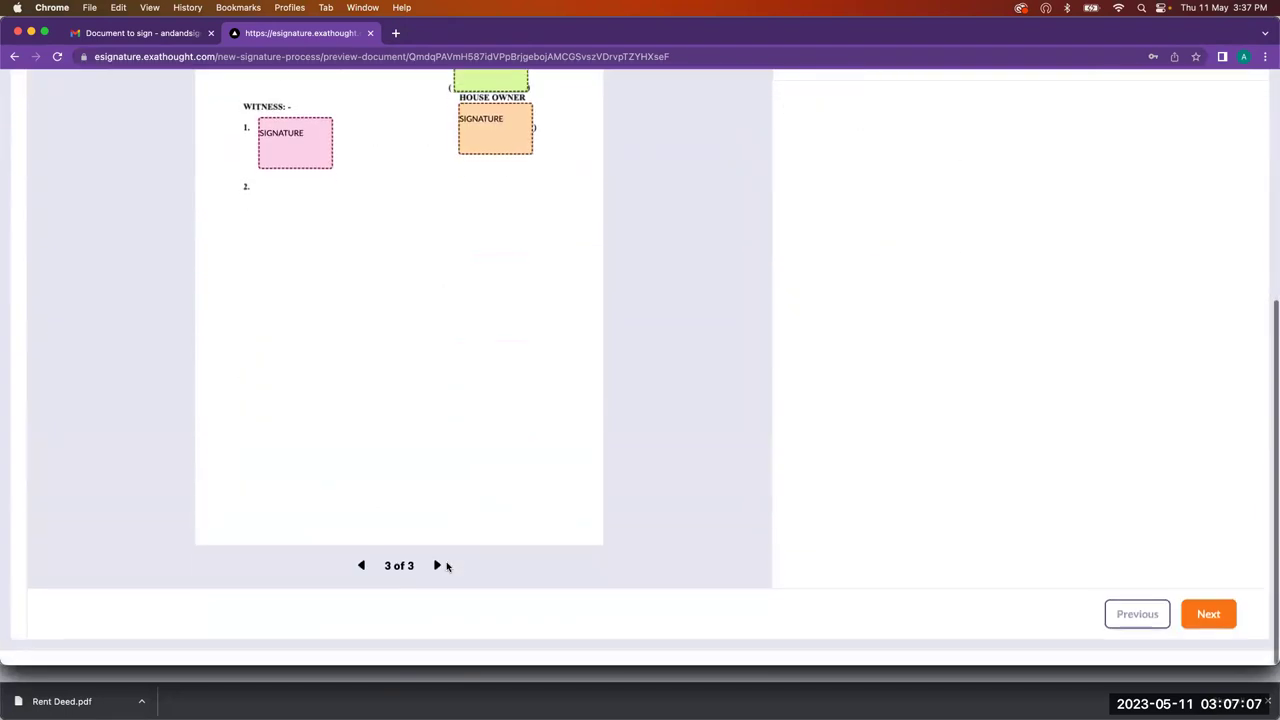
click(1214, 626)
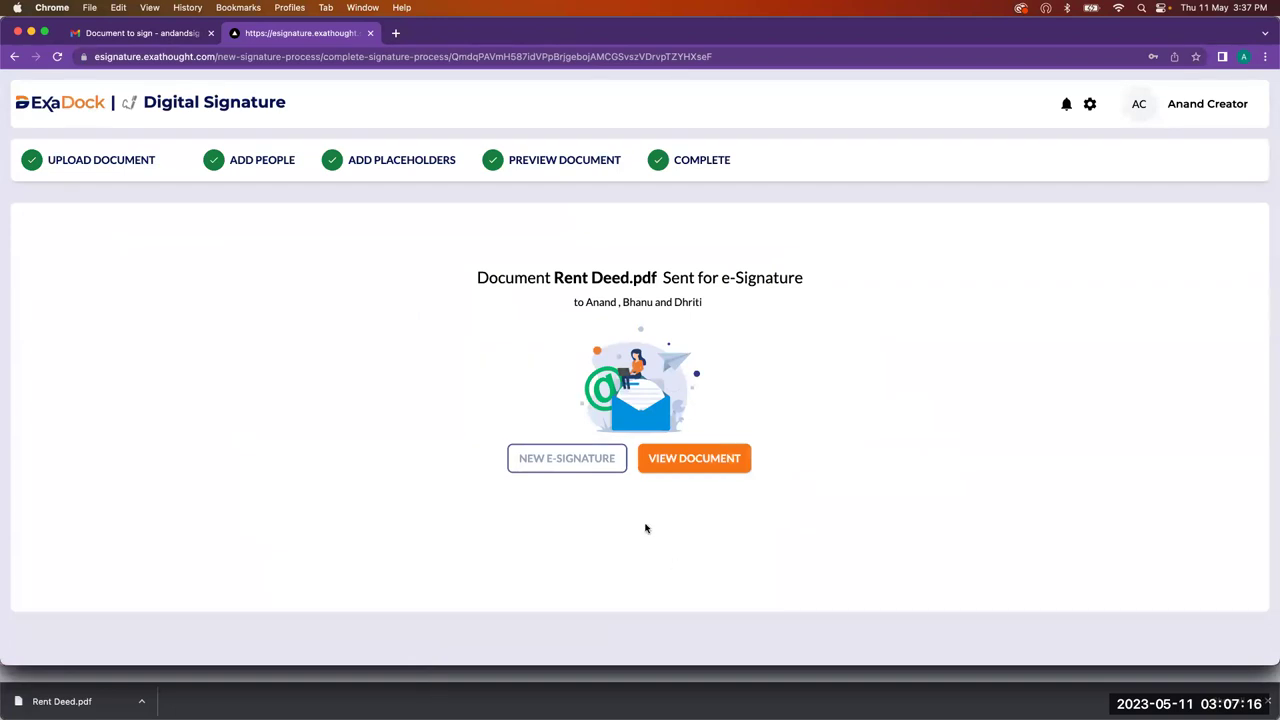
click(137, 33)
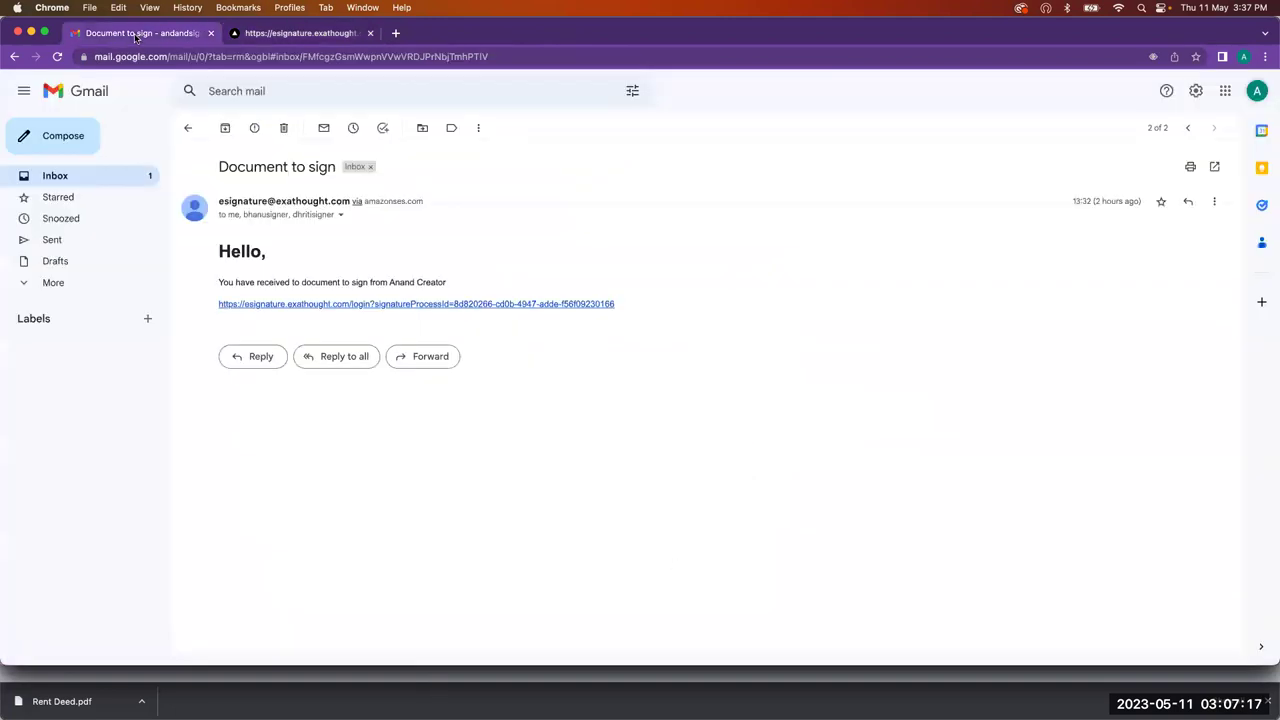
Step: Follow the signing link in the newest Document to sign email to an ExaDock login tab
click(58, 177)
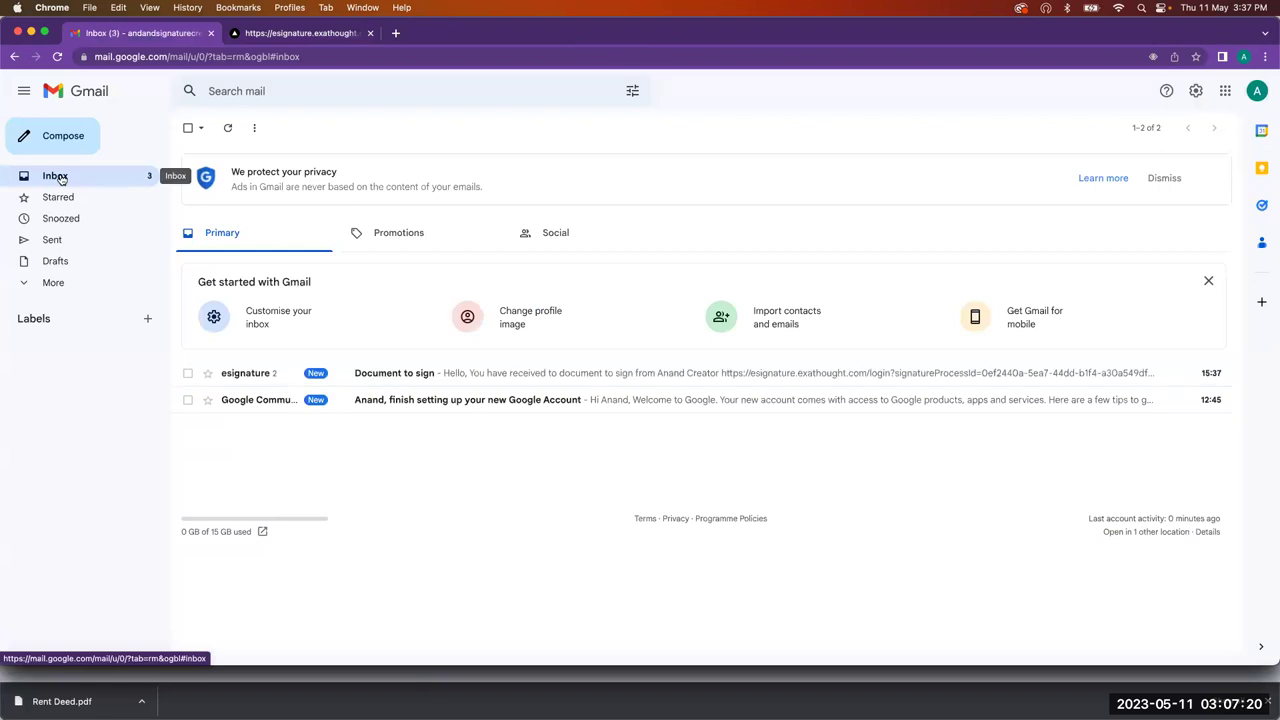
click(396, 373)
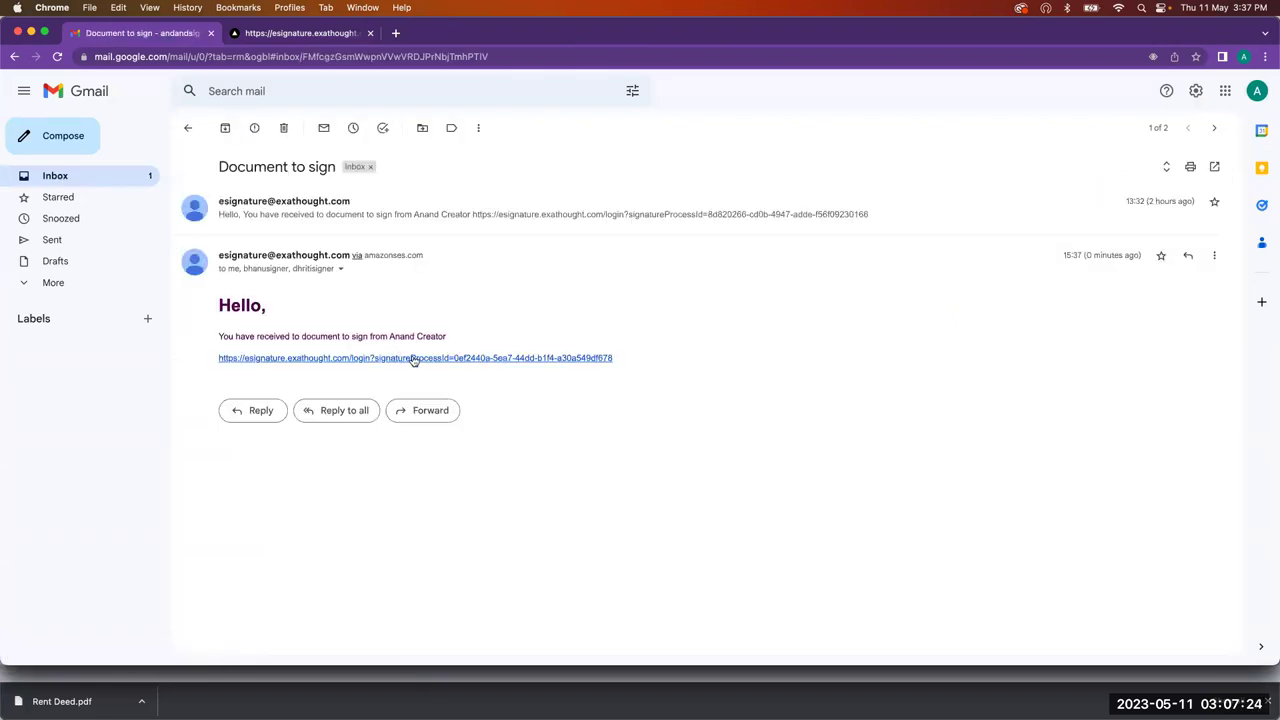
click(414, 358)
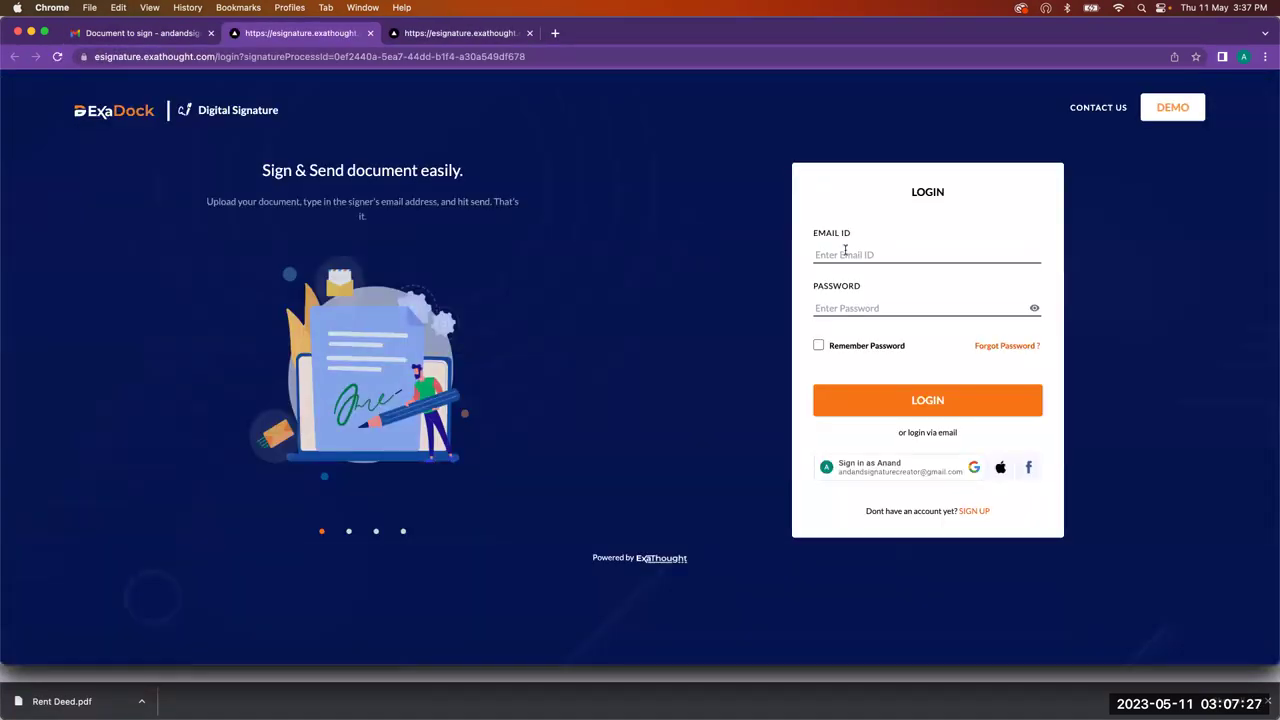
click(845, 252)
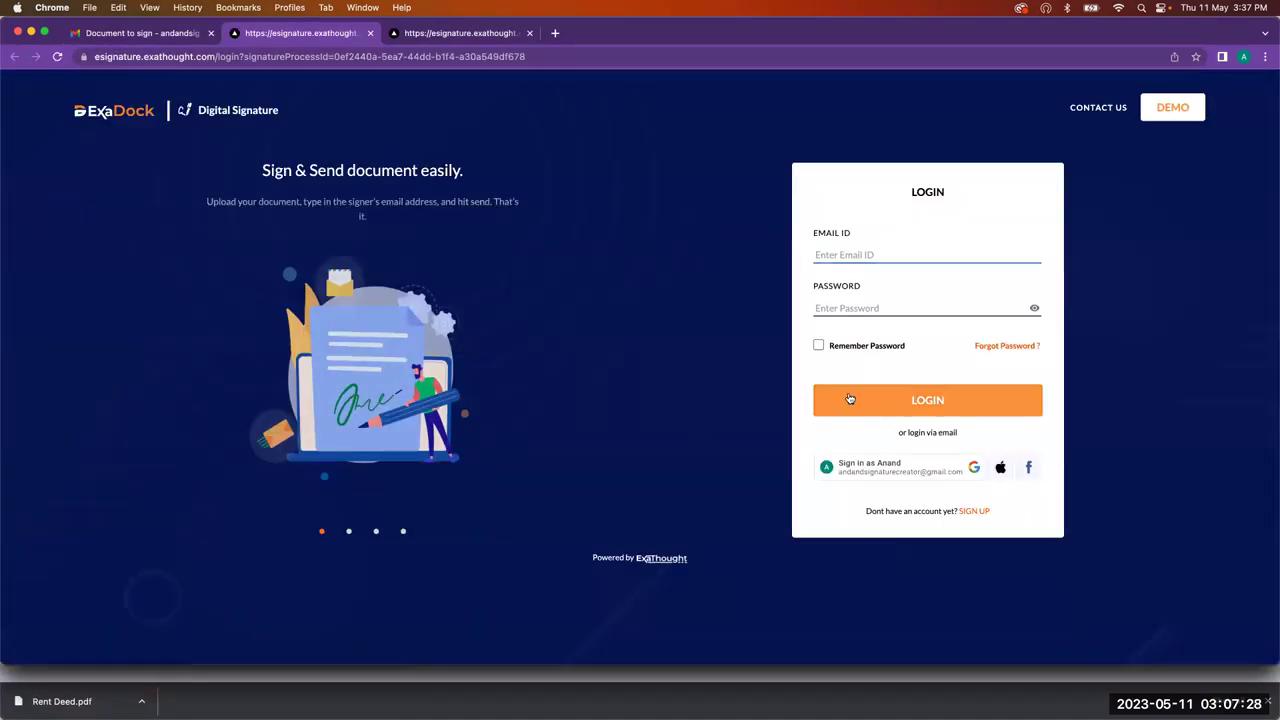
click(170, 34)
click(316, 33)
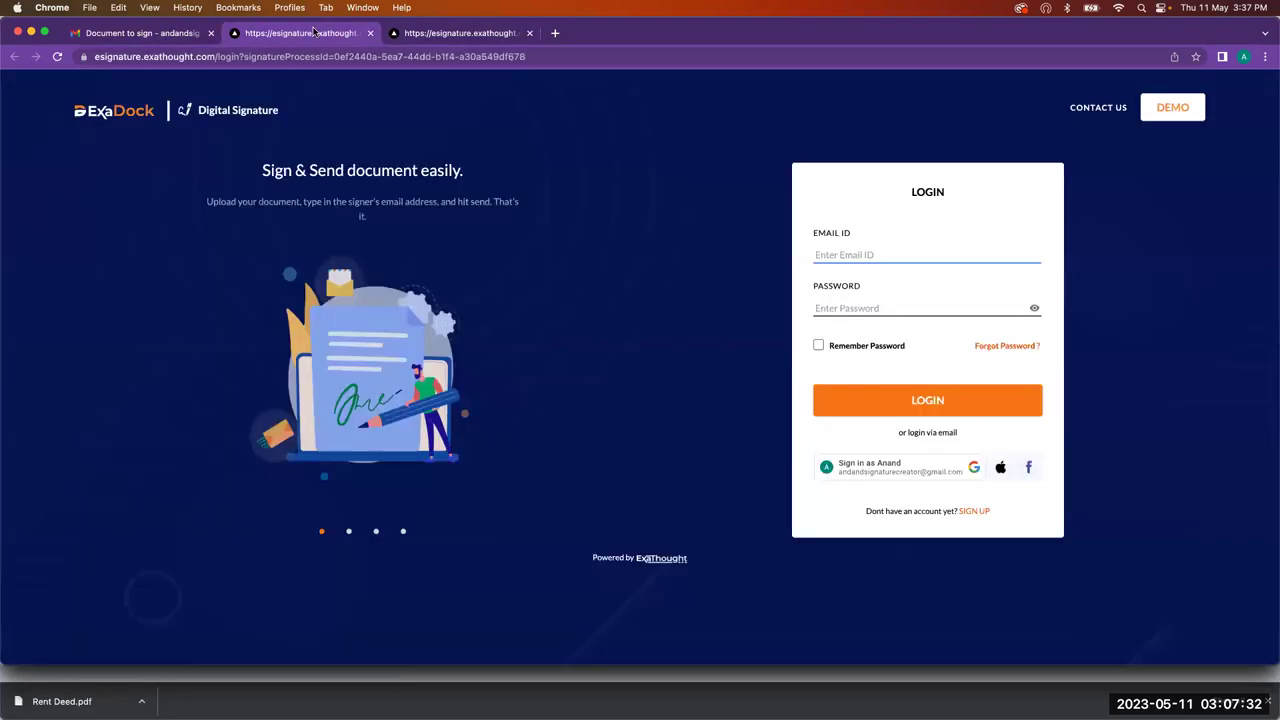
click(443, 33)
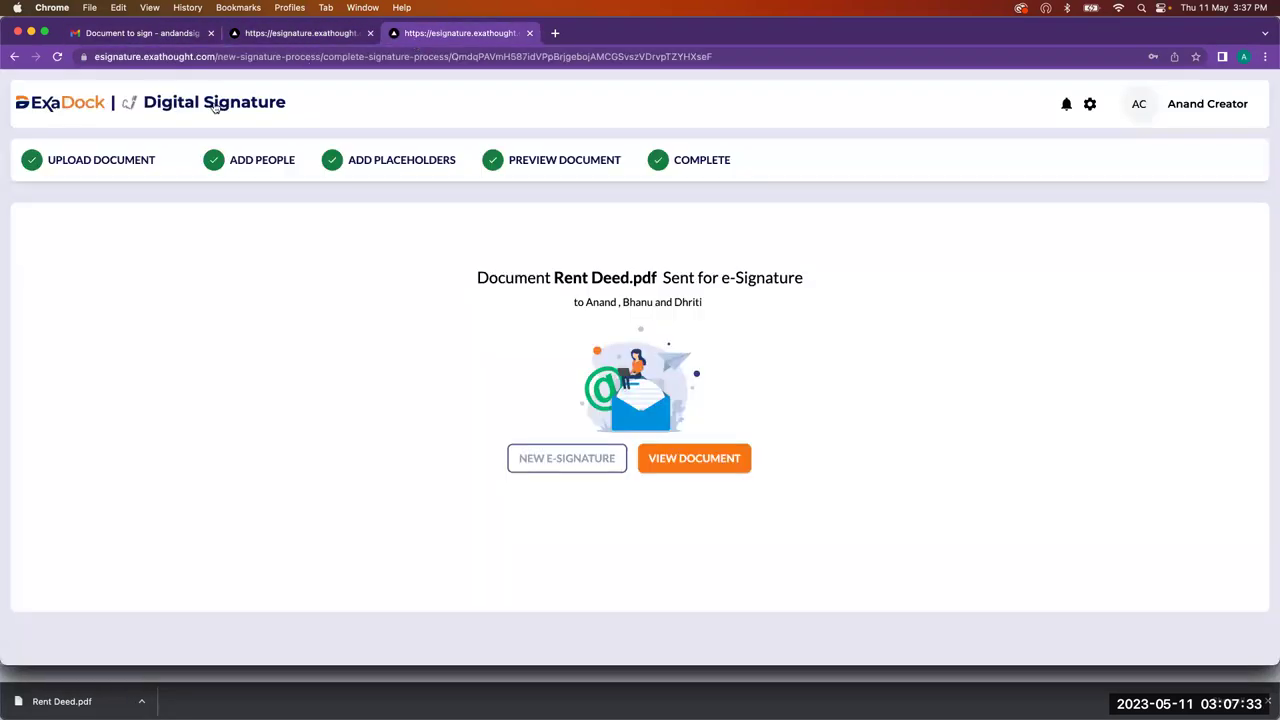
Step: Open the pending Rent Deed.pdf record, select its IPFS hash line, and bring up Hyperledger Explorer
click(82, 104)
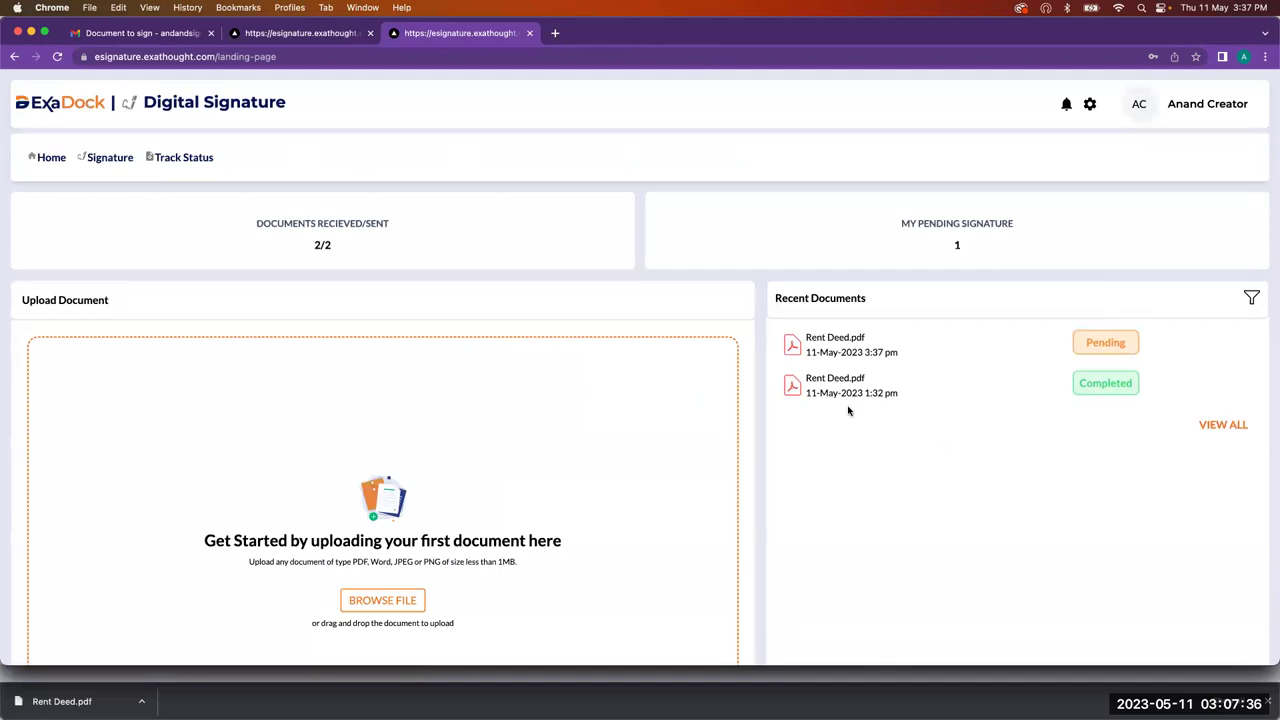
click(838, 352)
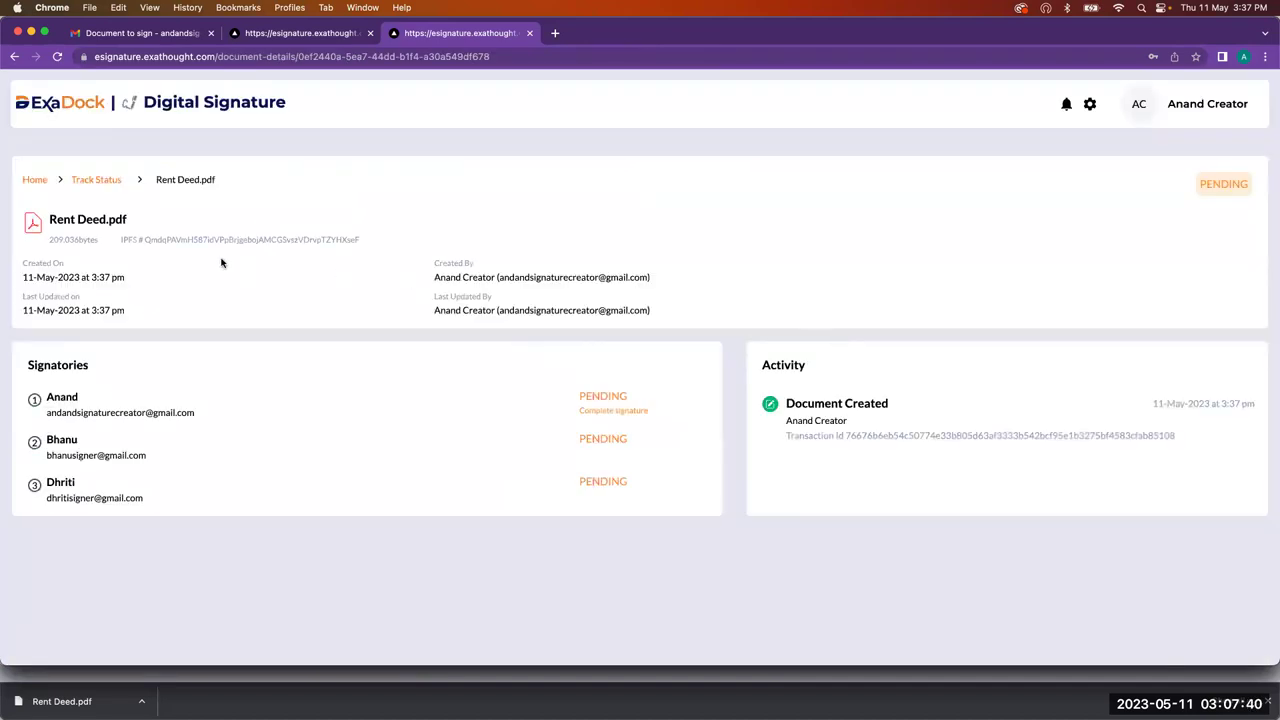
triple_click(234, 240)
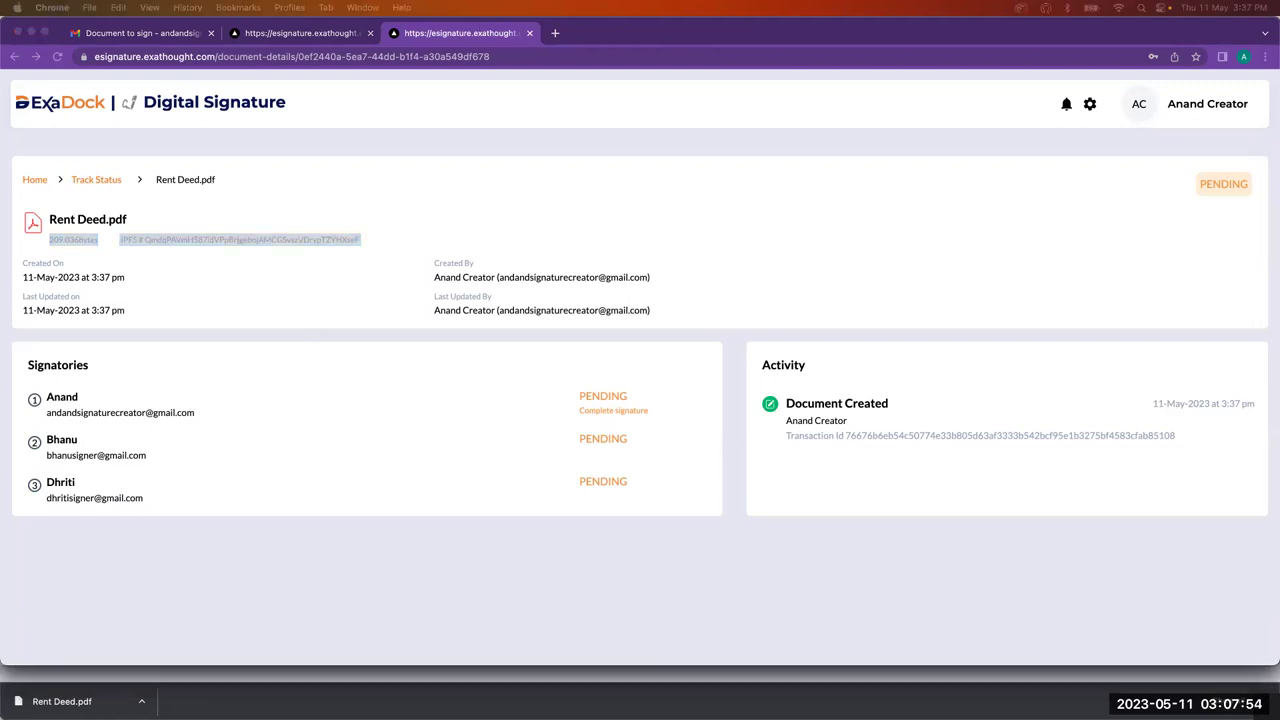
drag(0, 69, 940, 69)
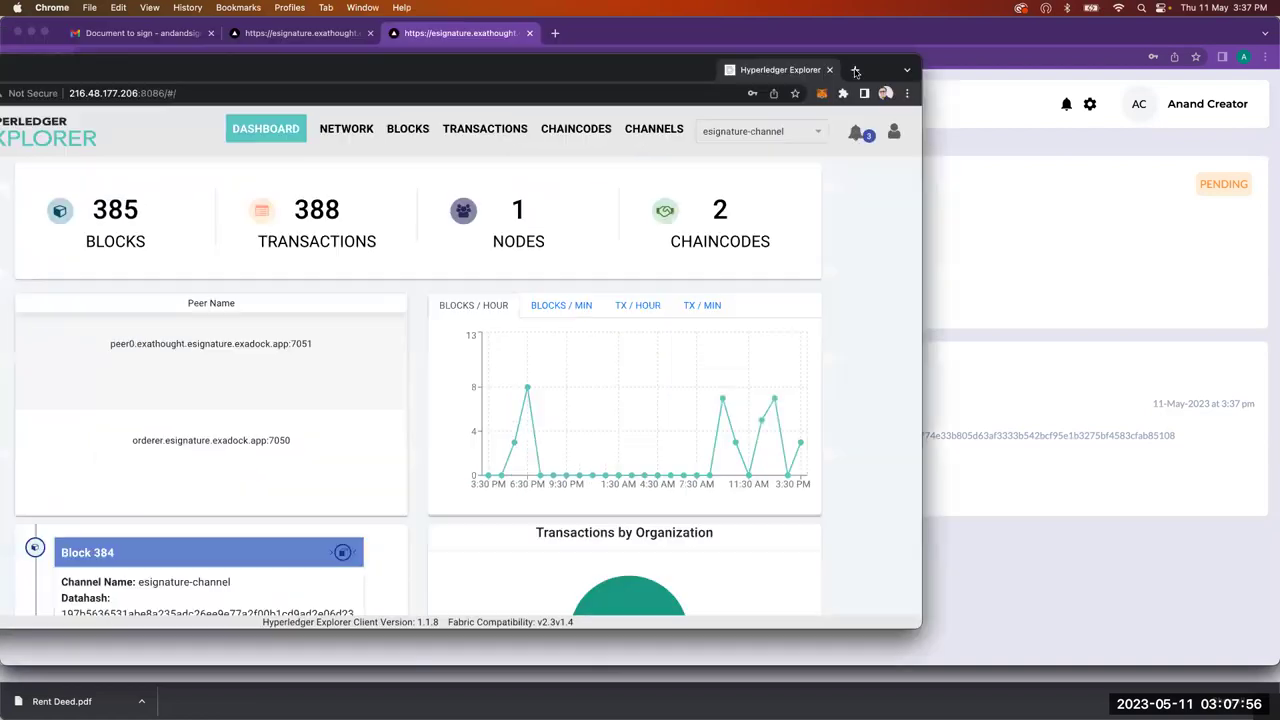
Step: Copy the deed's Document Created transaction ID from ExaDock and switch to Hyperledger Explorer
click(1015, 400)
double_click(988, 436)
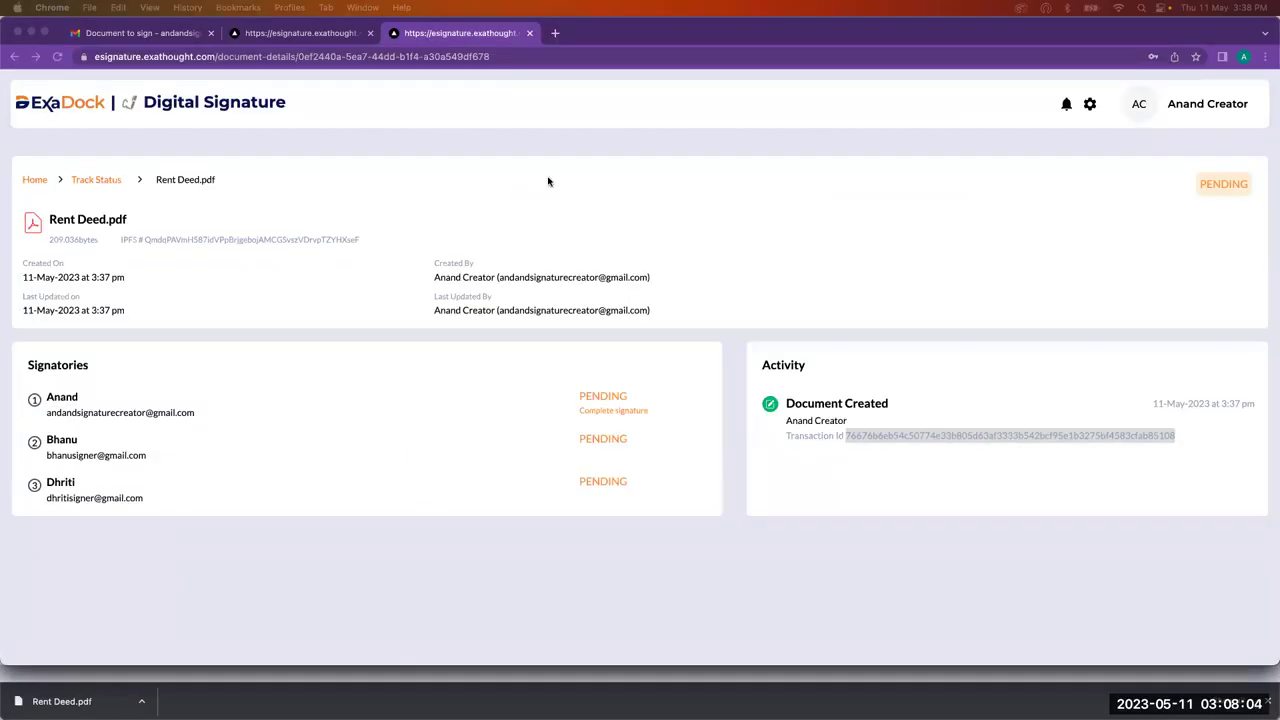
right_click(548, 181)
click(277, 180)
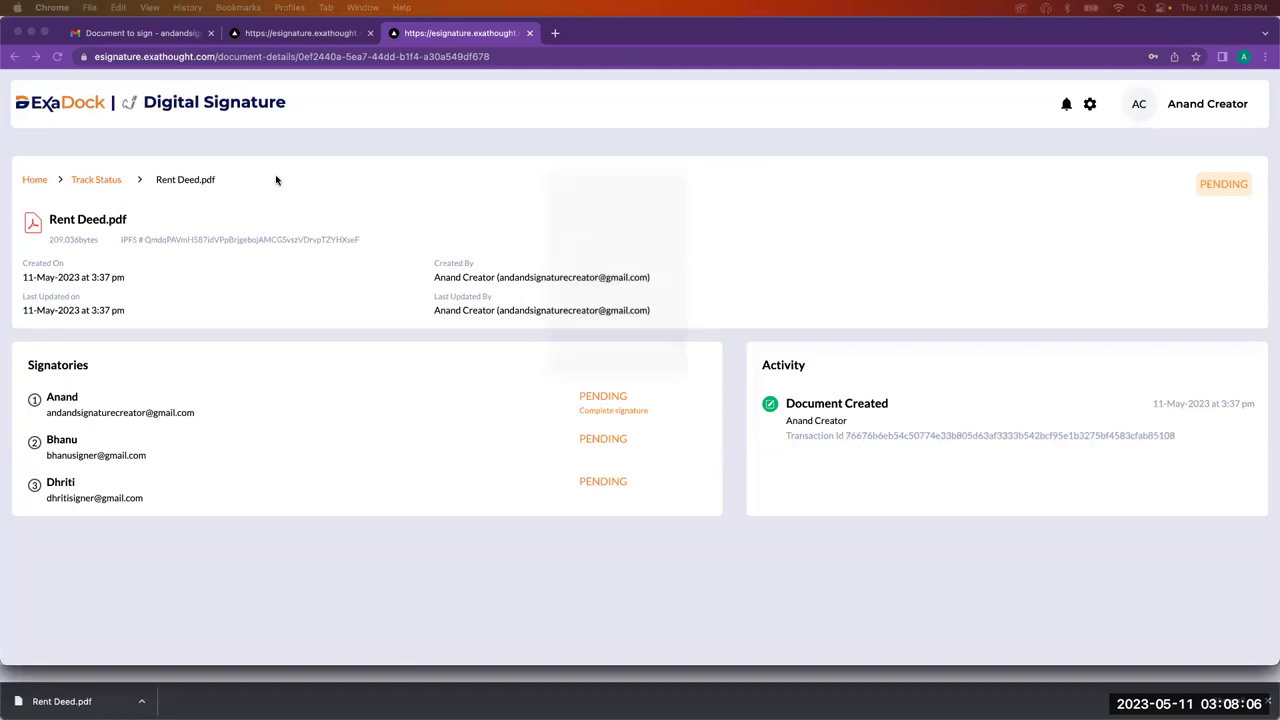
key(ctrl+Up)
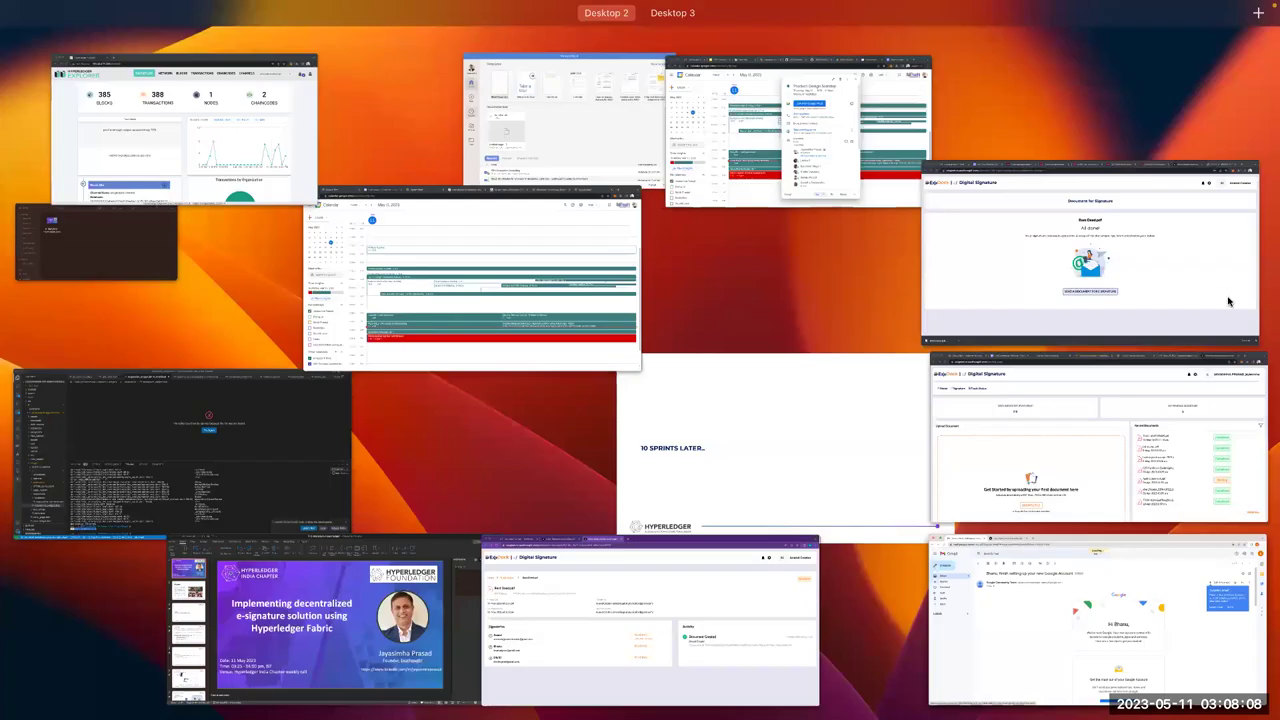
click(298, 274)
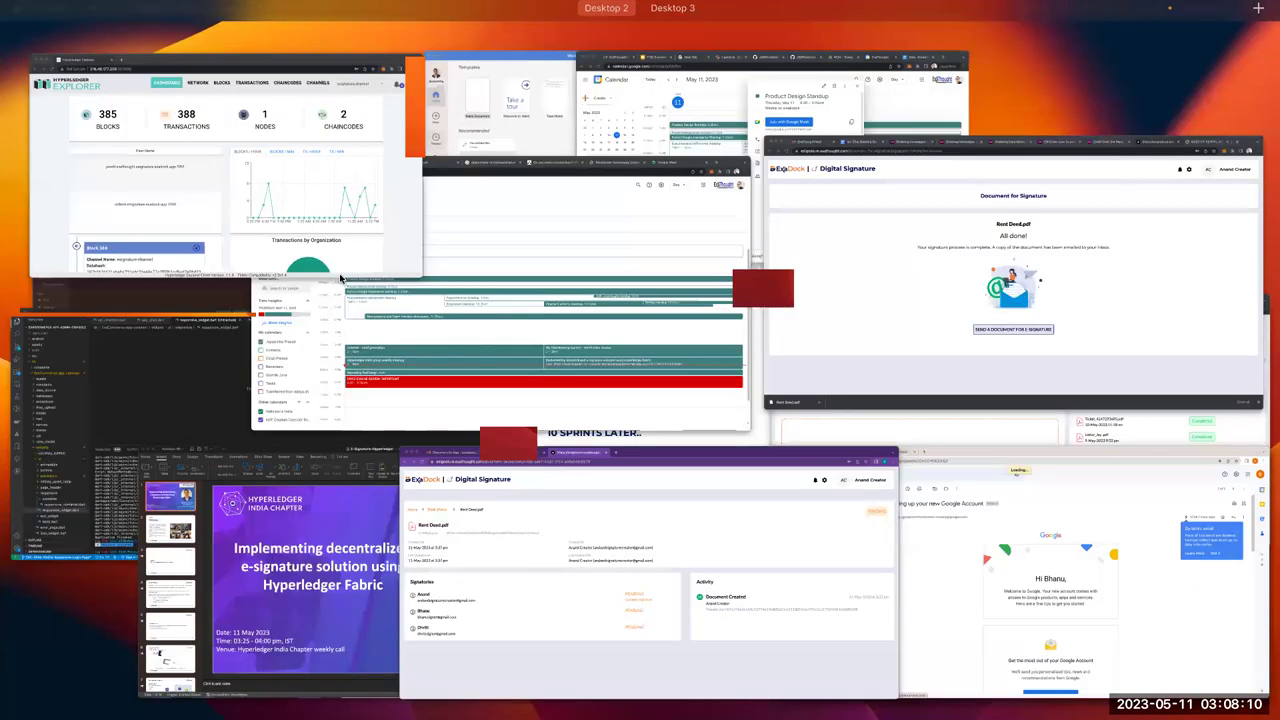
key(ctrl+Up)
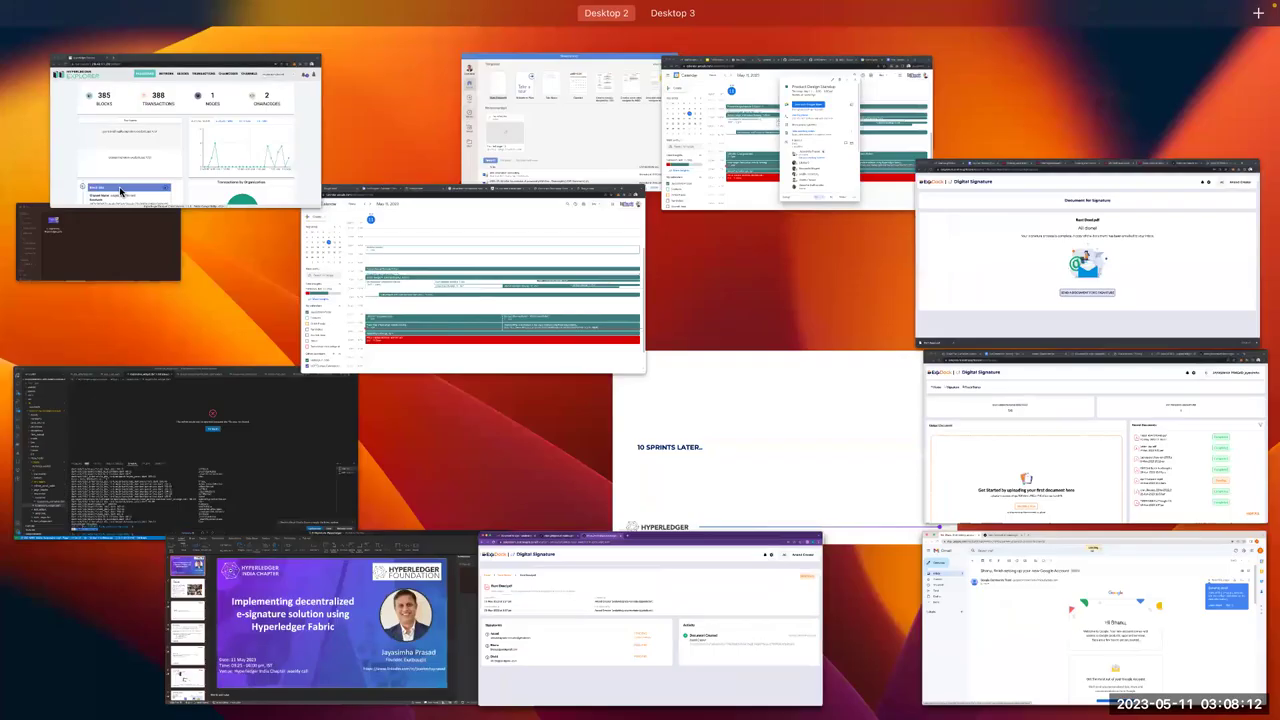
click(703, 80)
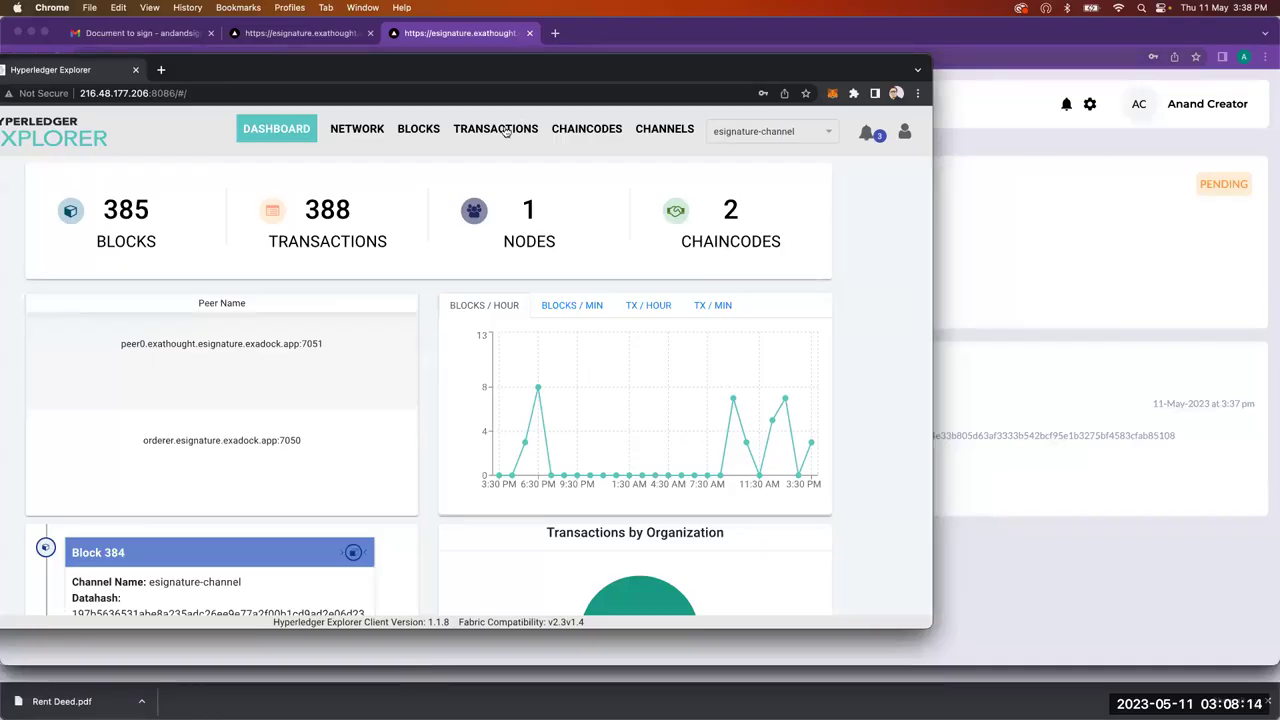
Step: Filter the TRANSACTIONS list by the copied Tx Id and open the matching transaction
click(532, 130)
drag(492, 201, 607, 257)
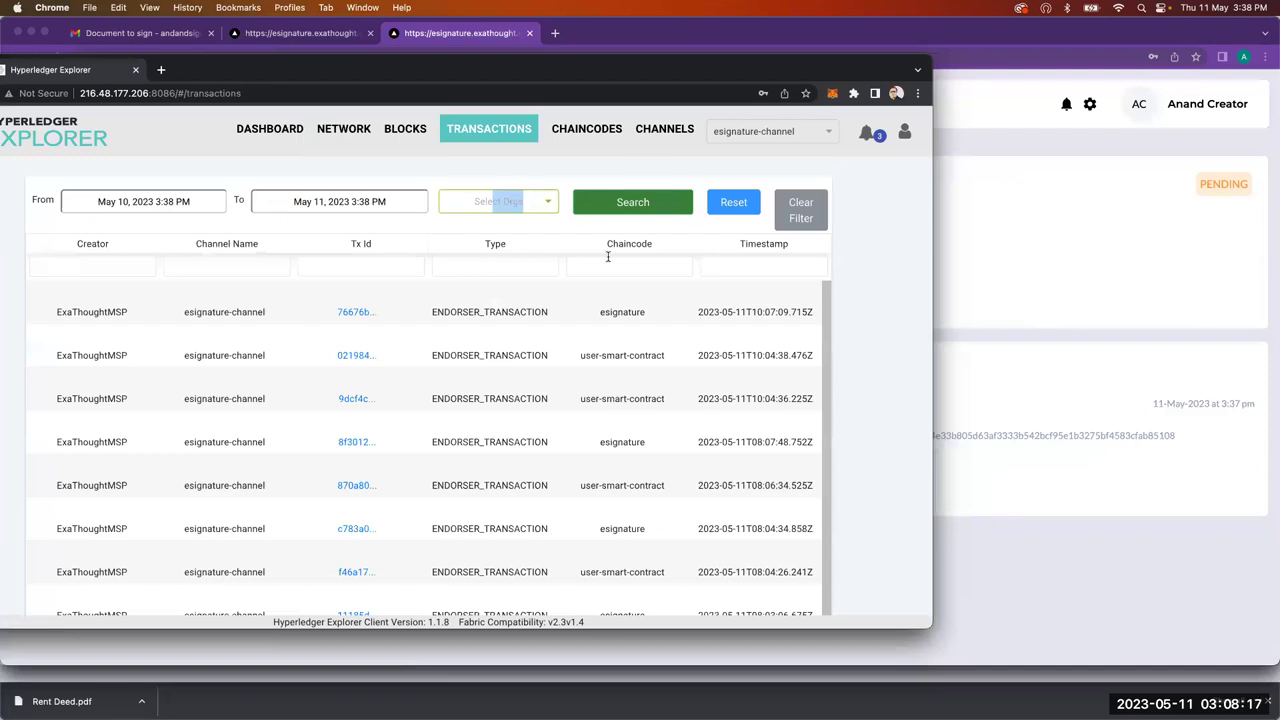
click(404, 250)
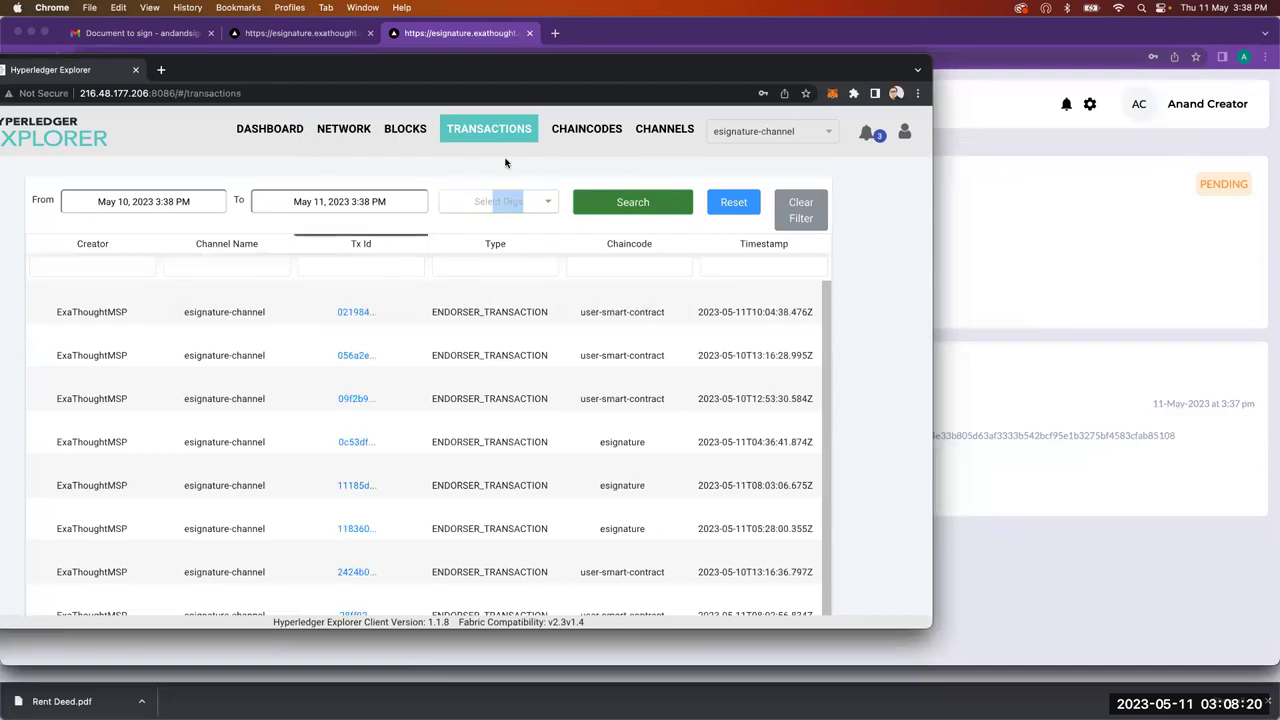
click(390, 258)
key(super+v)
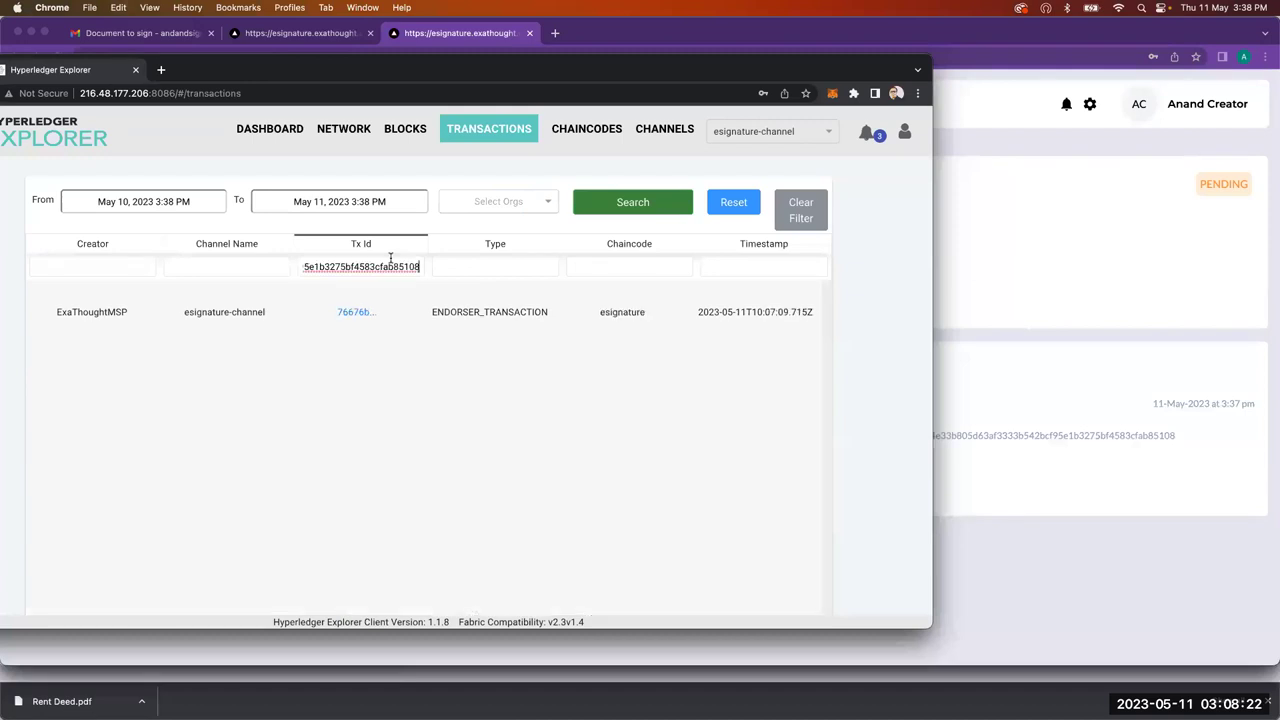
click(341, 307)
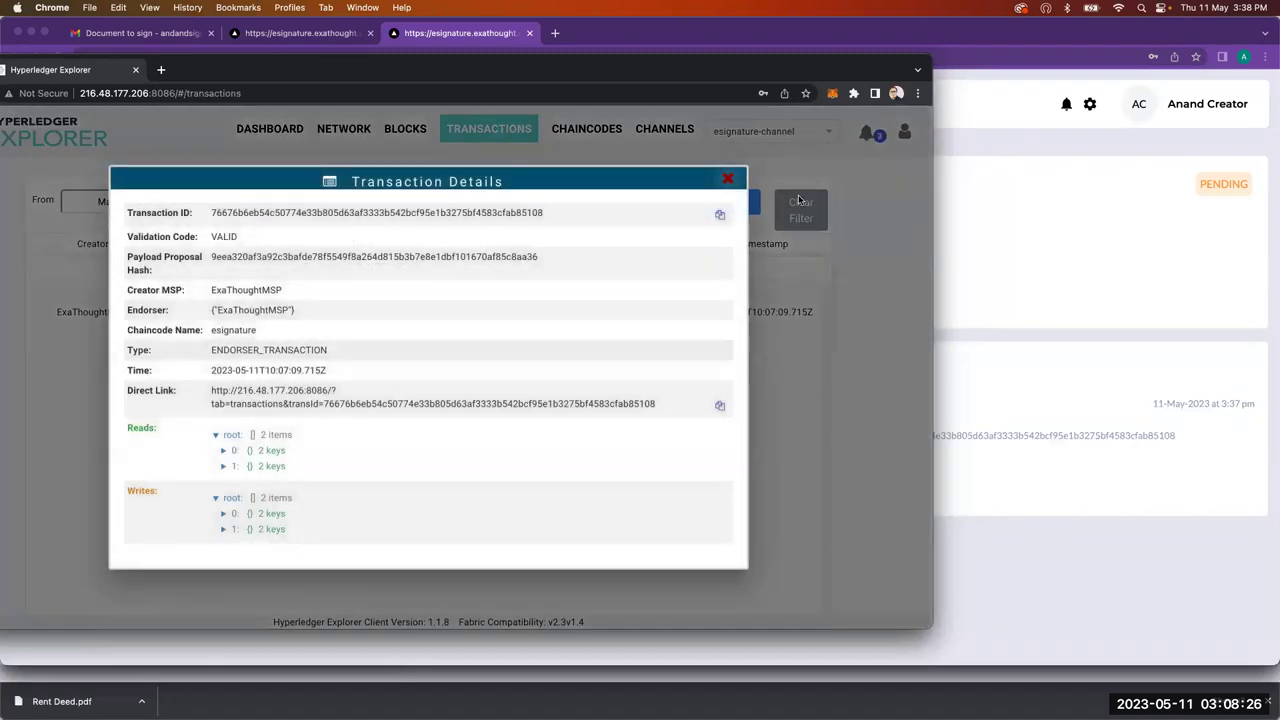
Step: Expand the transaction's Writes to see the payload recording Rent Deed.pdf as Pending
click(223, 529)
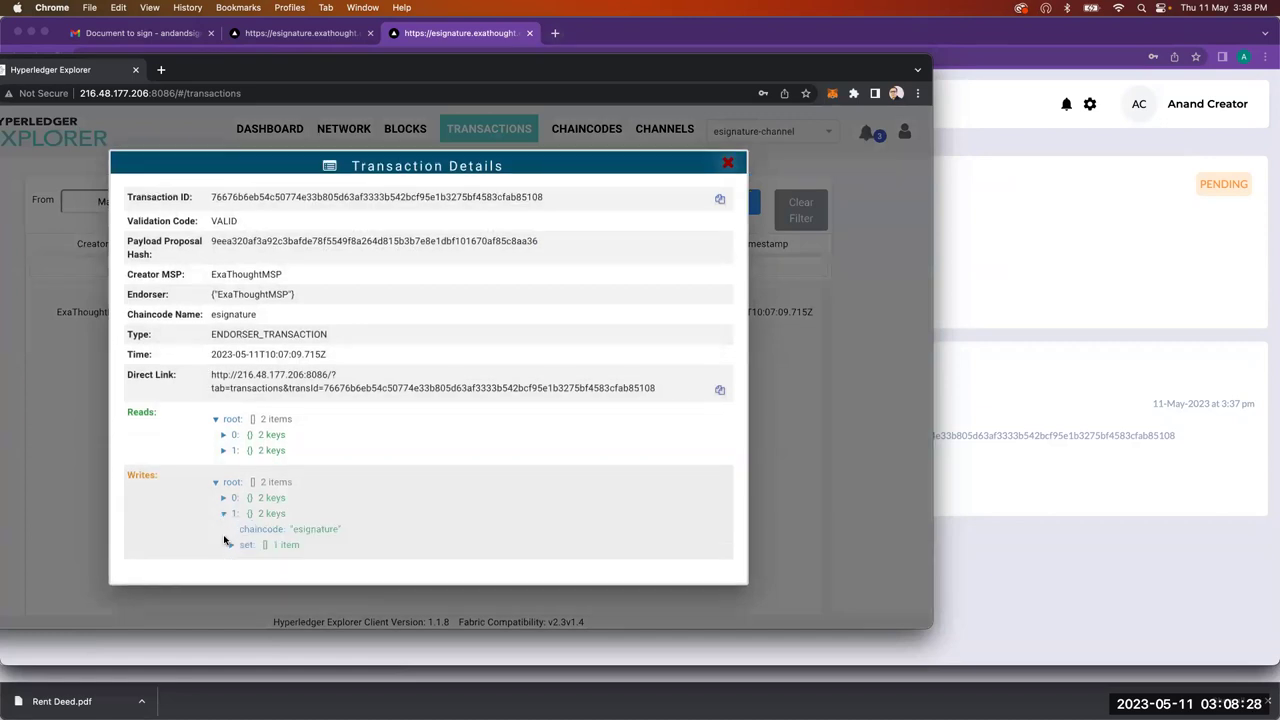
click(232, 545)
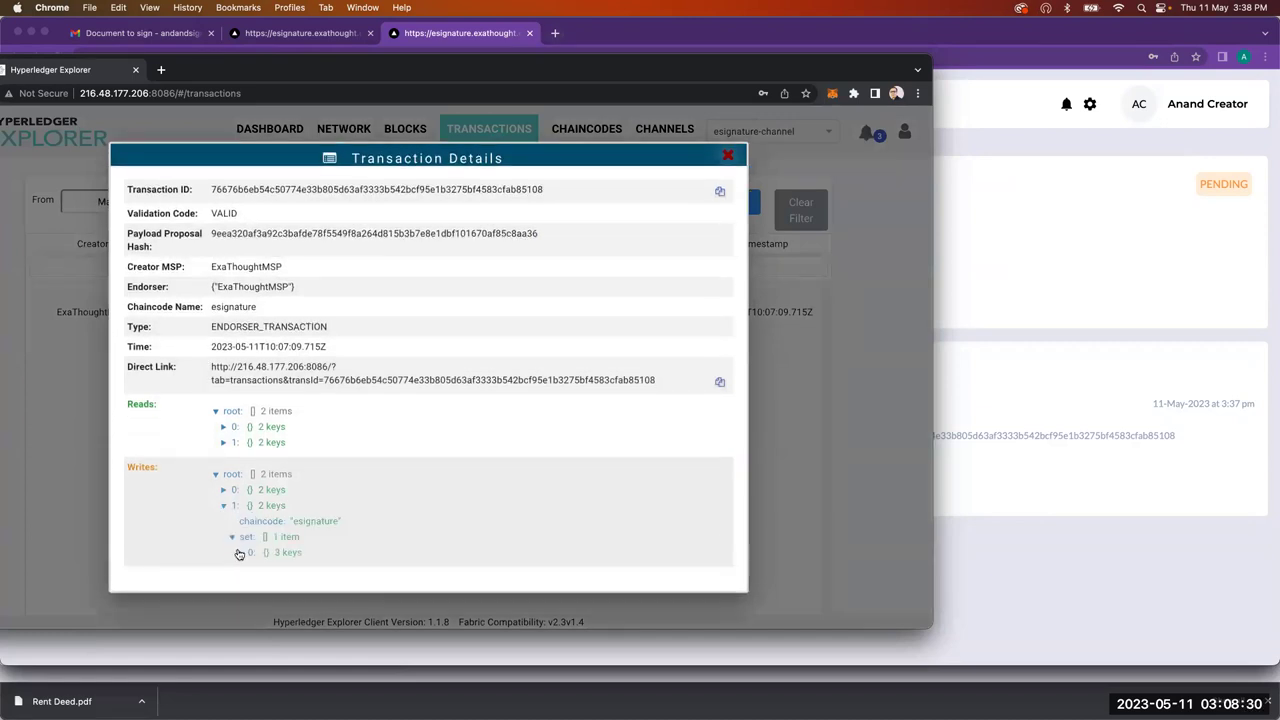
click(240, 554)
scroll(523, 544, down, 10)
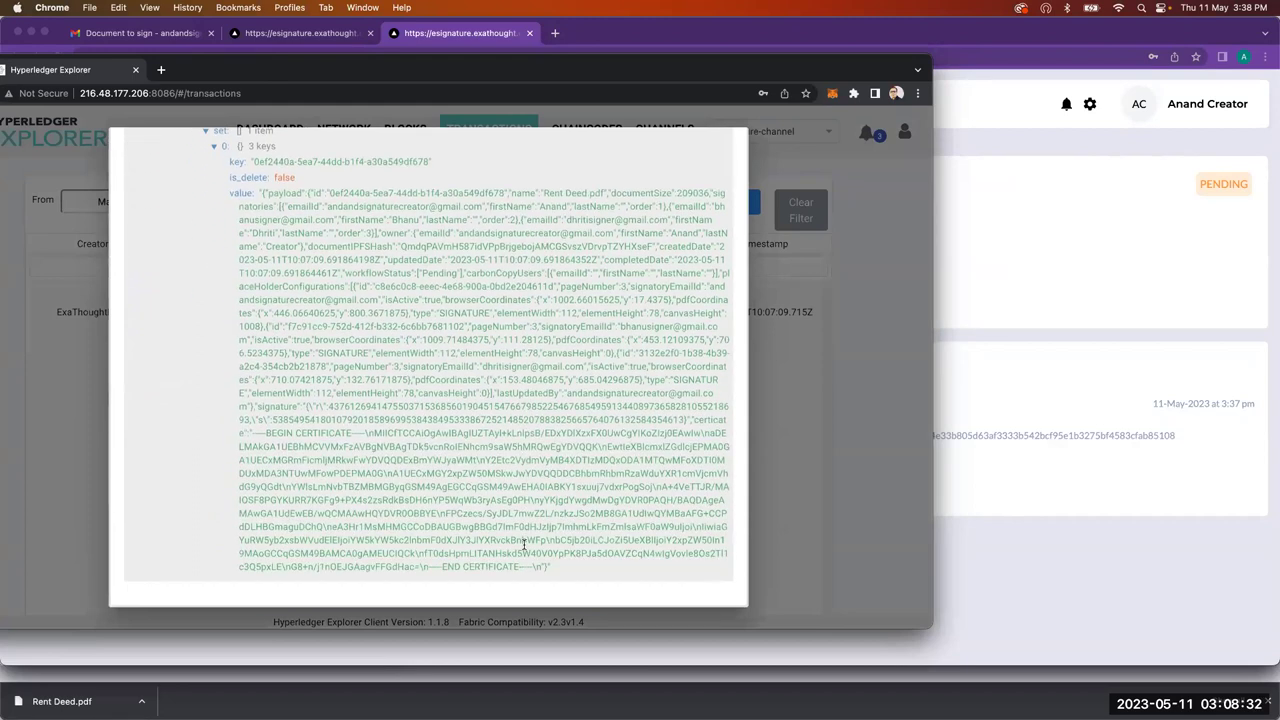
scroll(523, 544, up, 3)
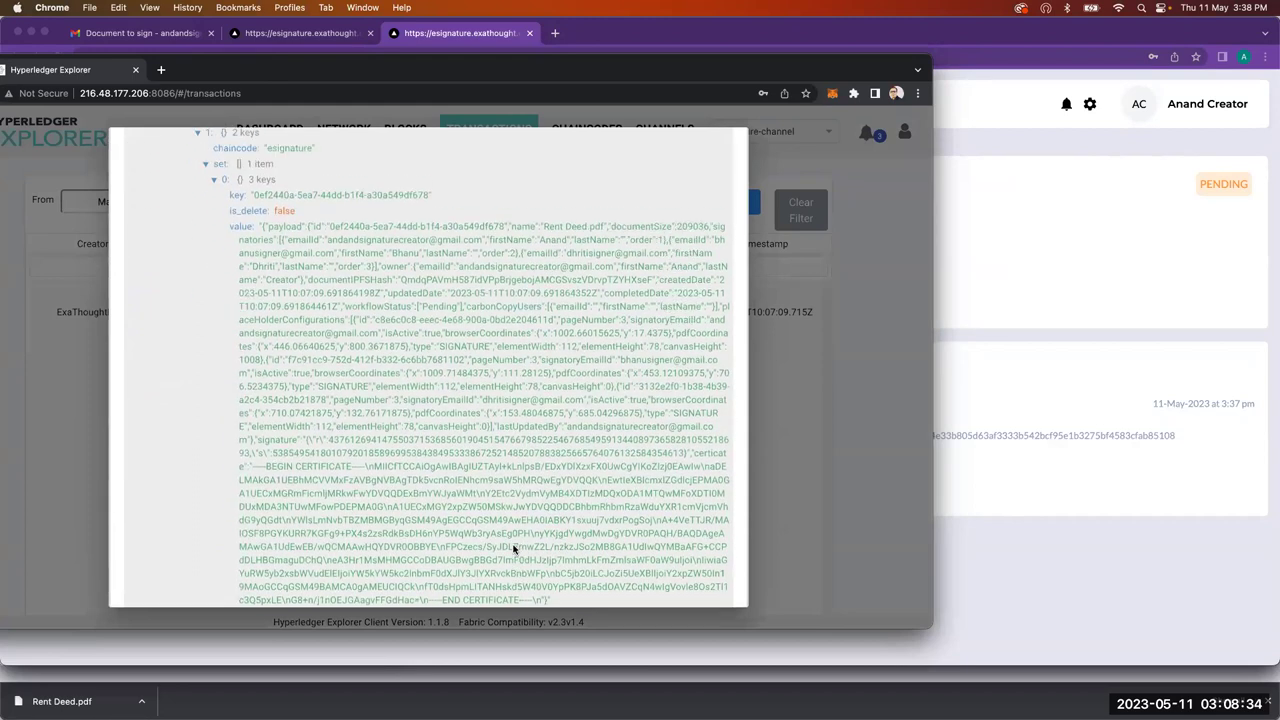
scroll(513, 546, down, 3)
scroll(513, 546, up, 1)
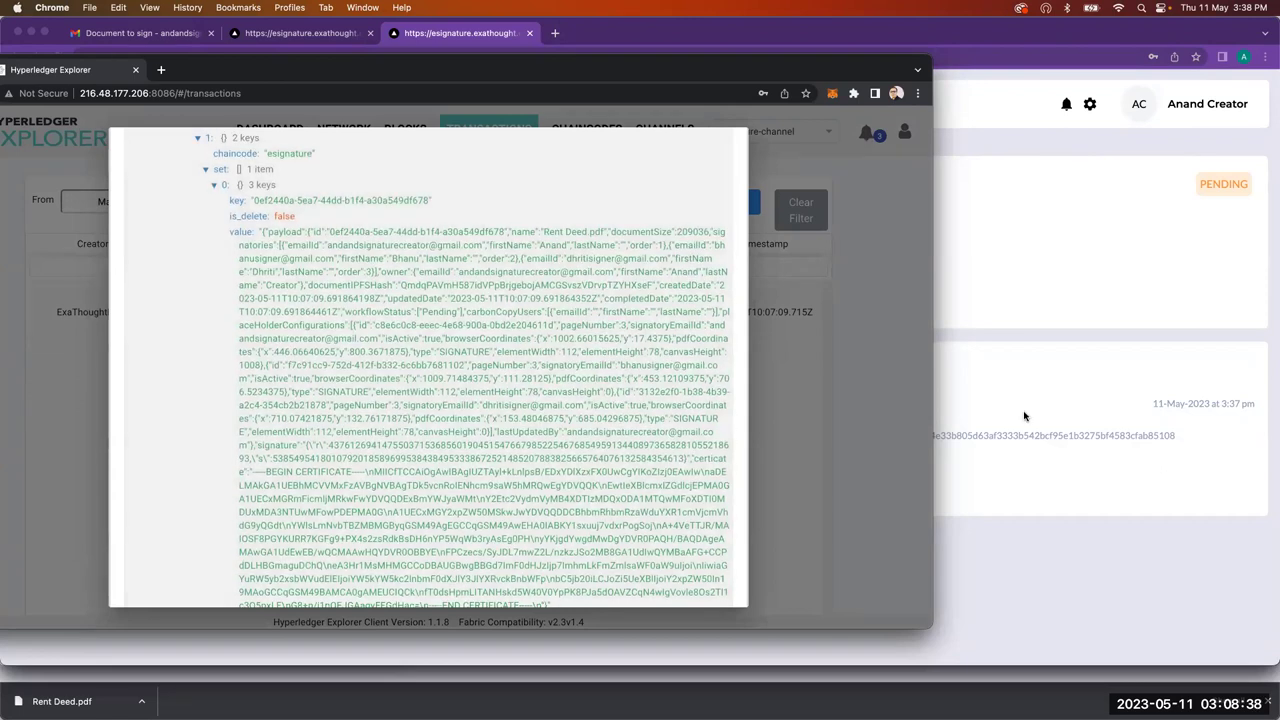
click(1024, 415)
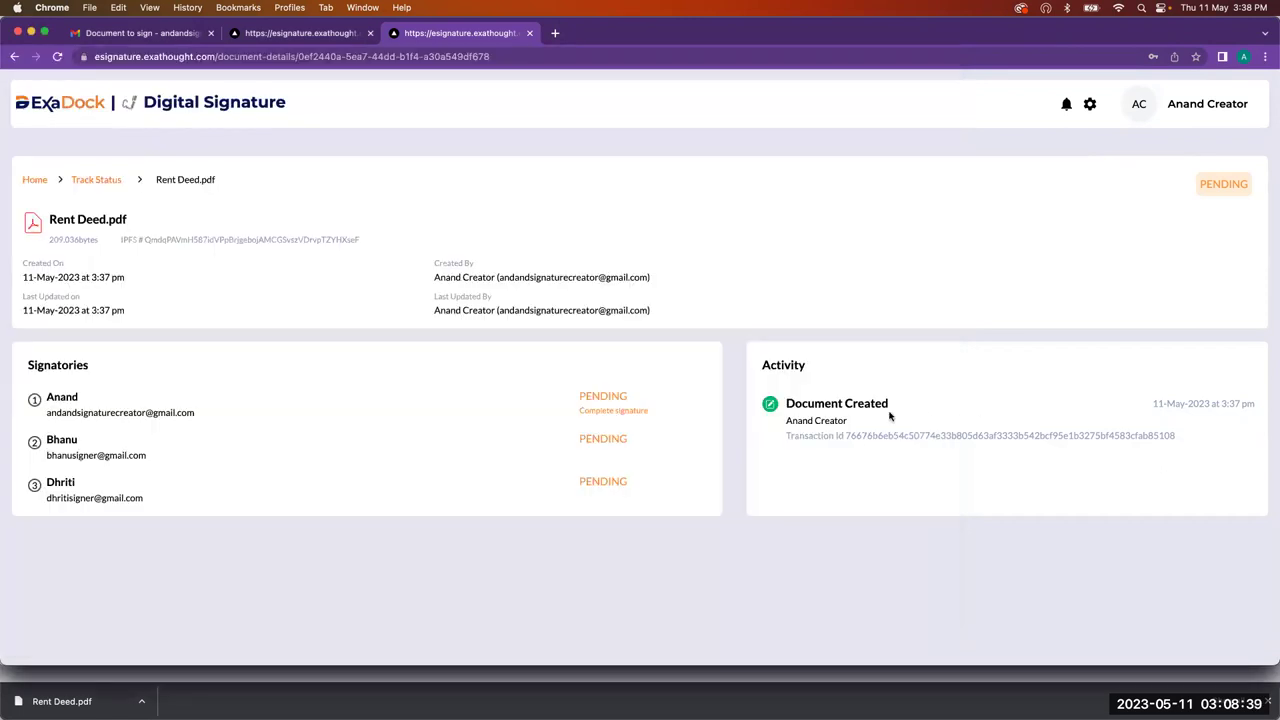
Step: Apply the saved signature to the page-3 SIGNATURE field of Rent Deed.pdf and submit it
click(637, 411)
scroll(400, 428, down, 5)
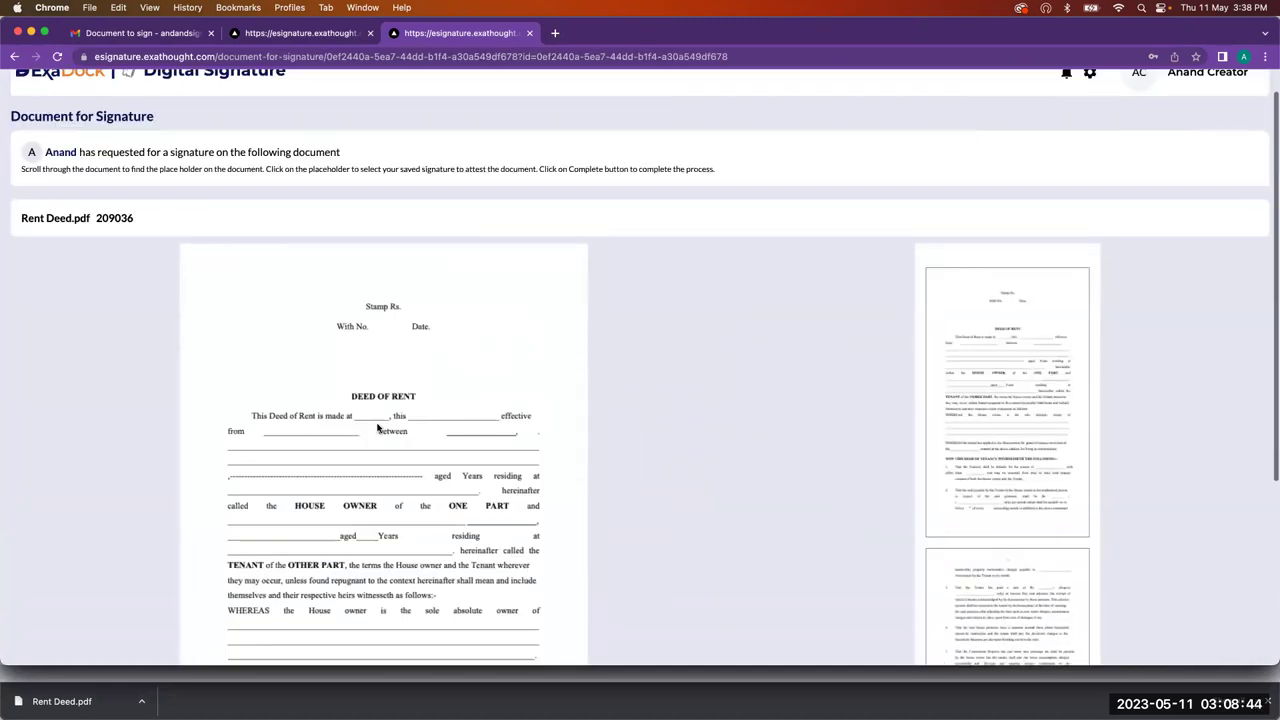
scroll(1031, 323, down, 5)
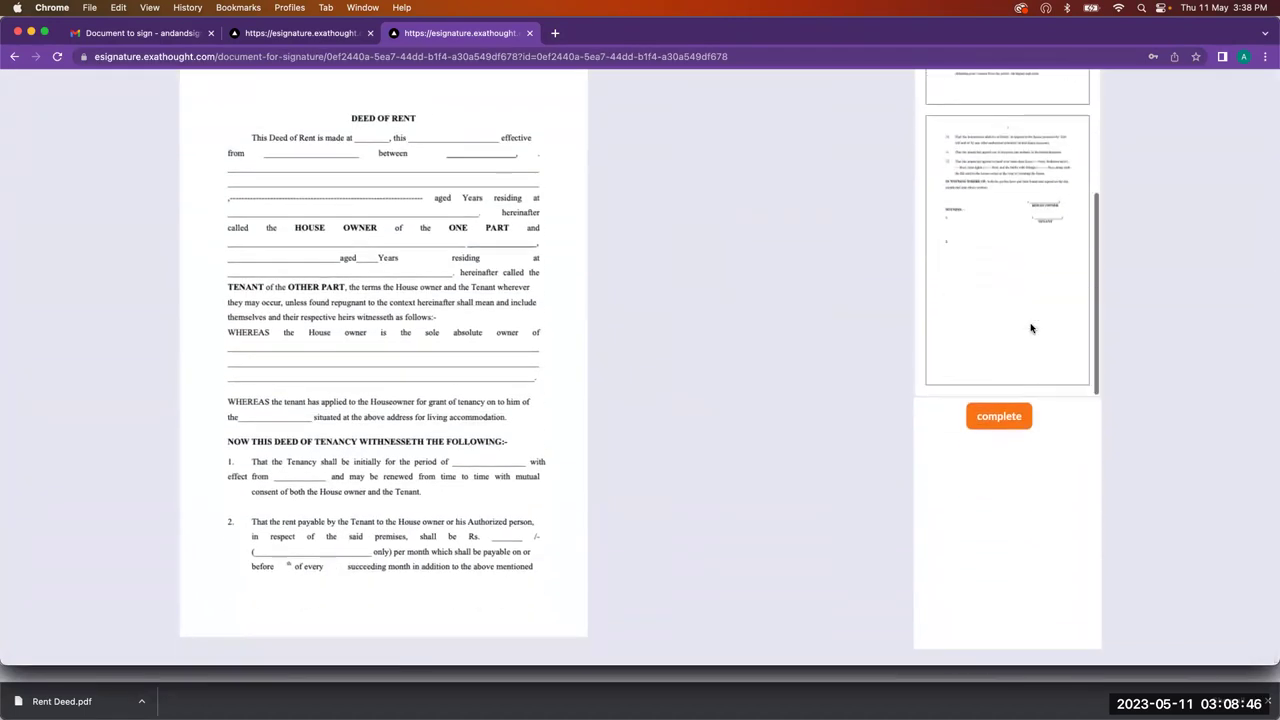
click(1031, 328)
scroll(600, 134, up, 2)
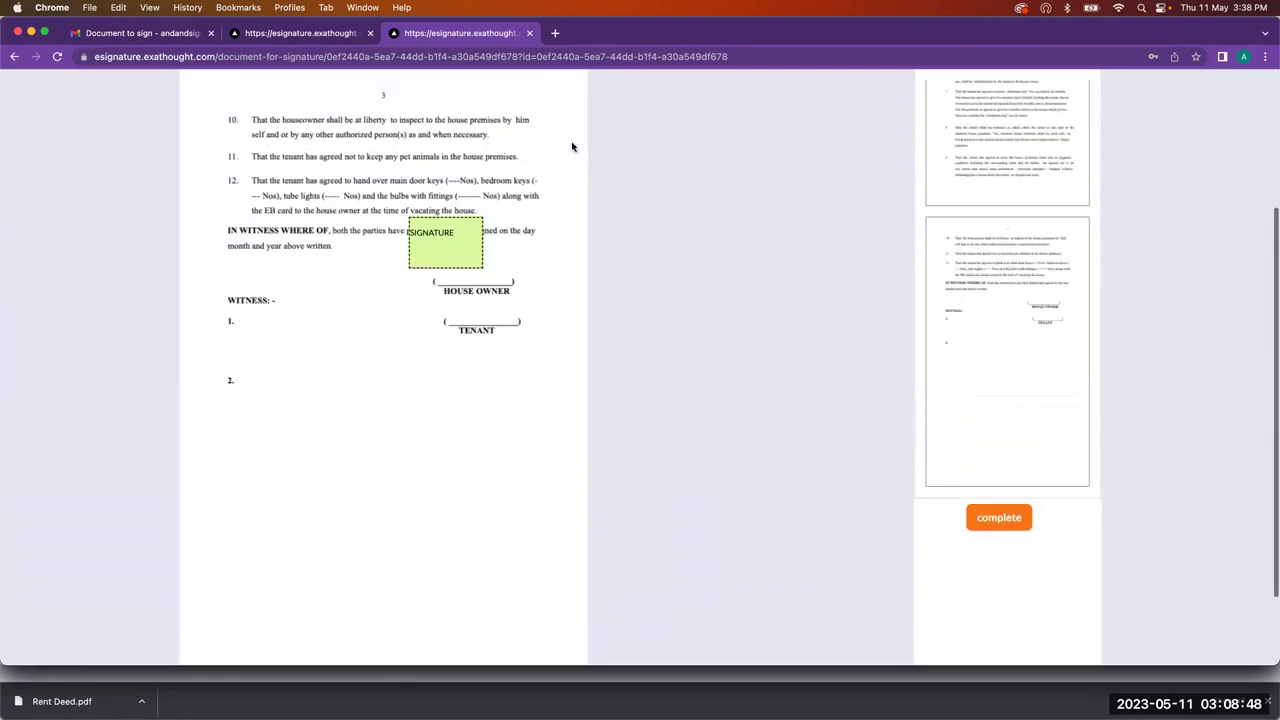
click(458, 241)
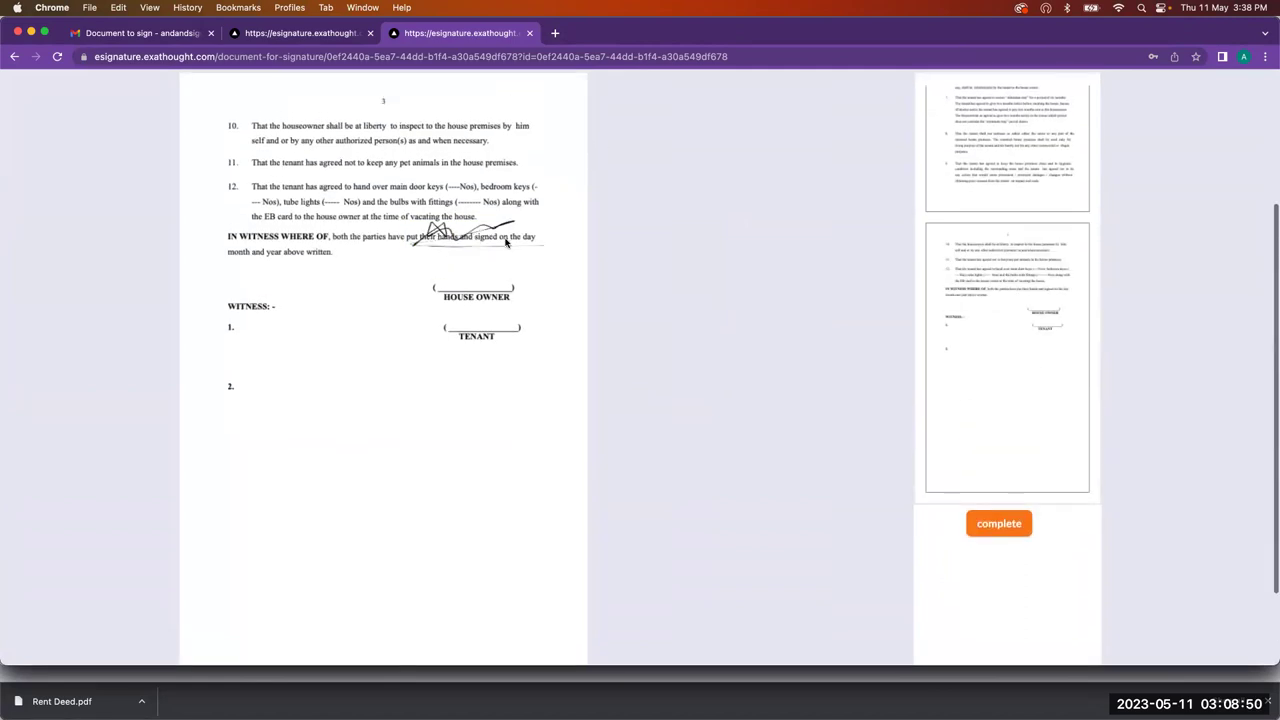
scroll(428, 234, down, 1)
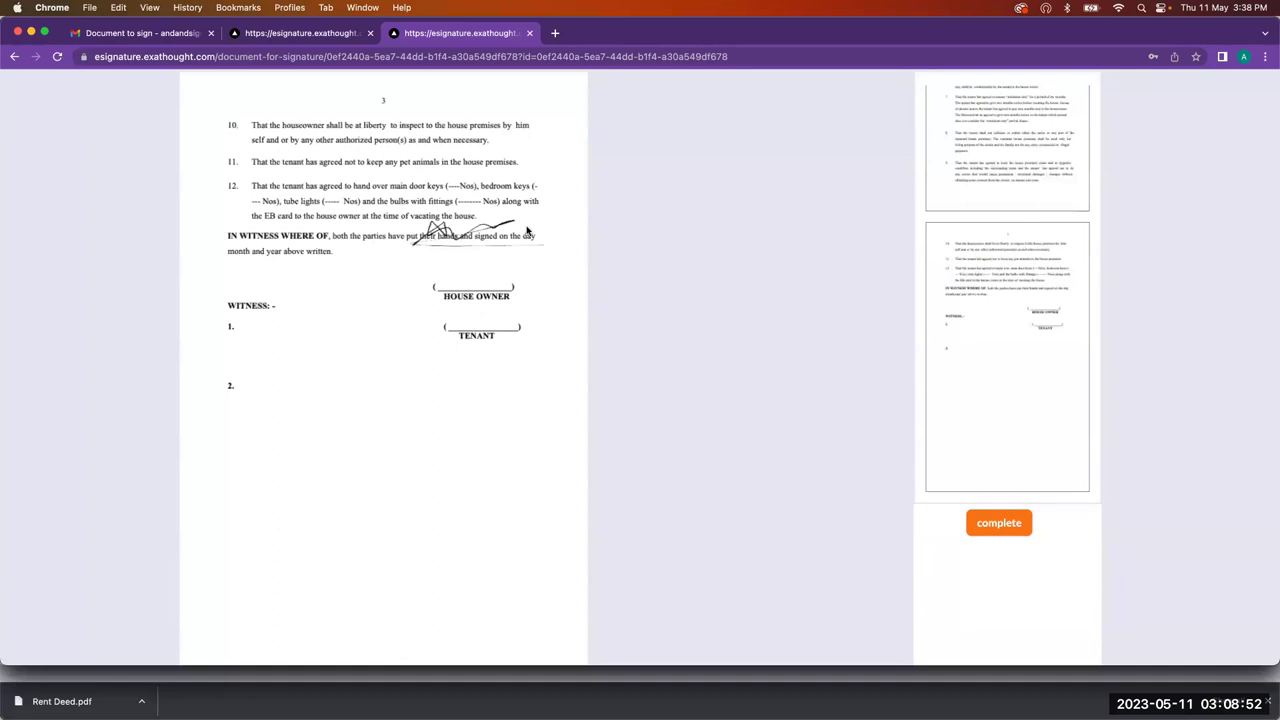
click(998, 528)
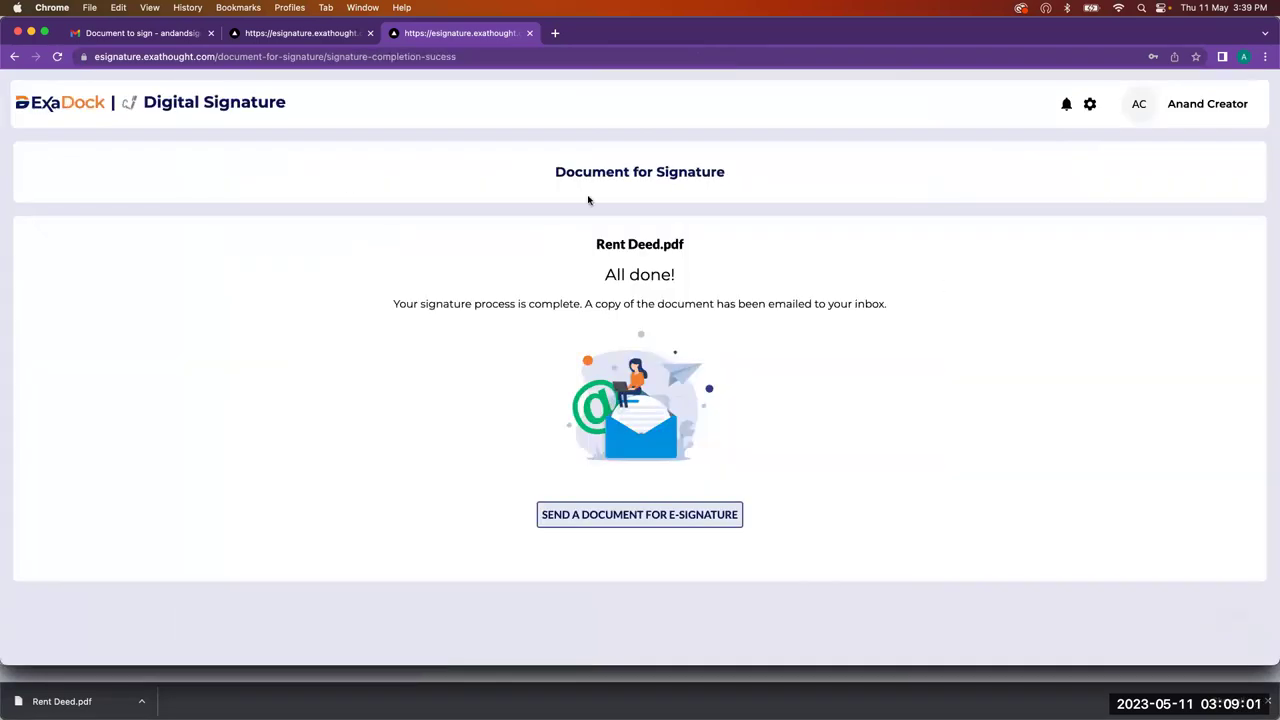
click(78, 103)
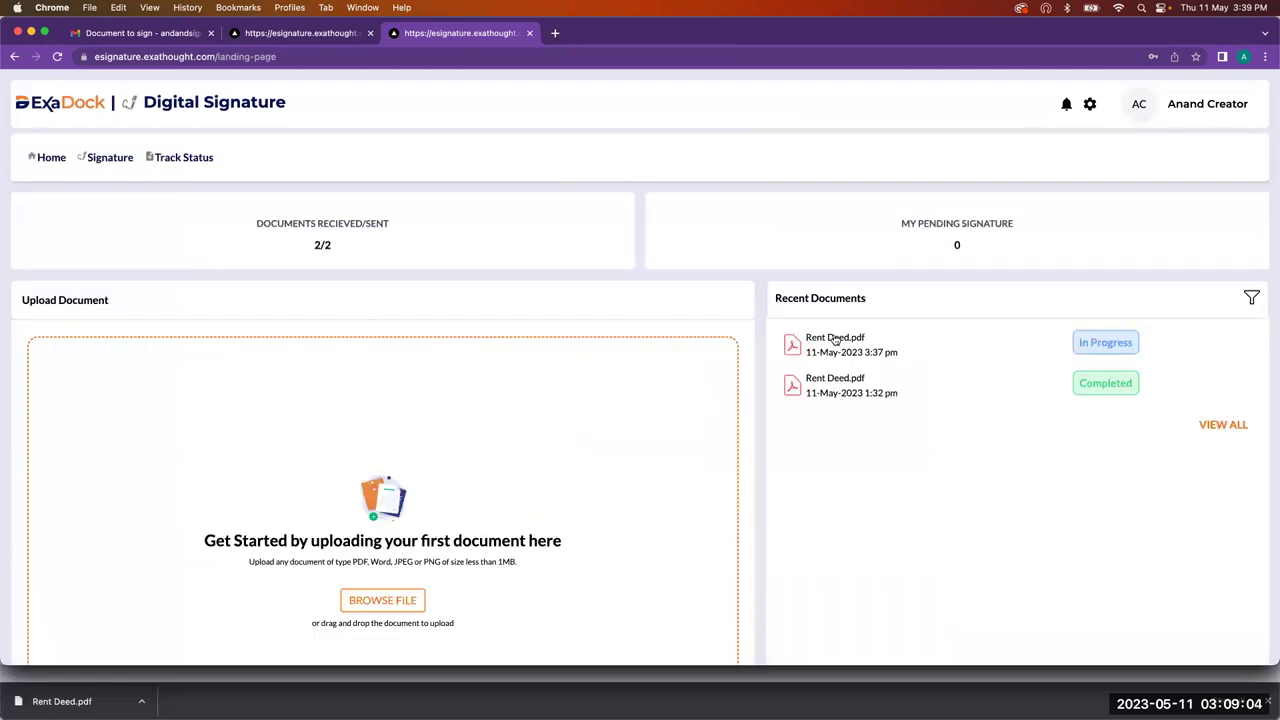
Step: Open the in-progress Rent Deed.pdf record and copy its Document Signed transaction id
click(835, 340)
scroll(677, 457, up, 5)
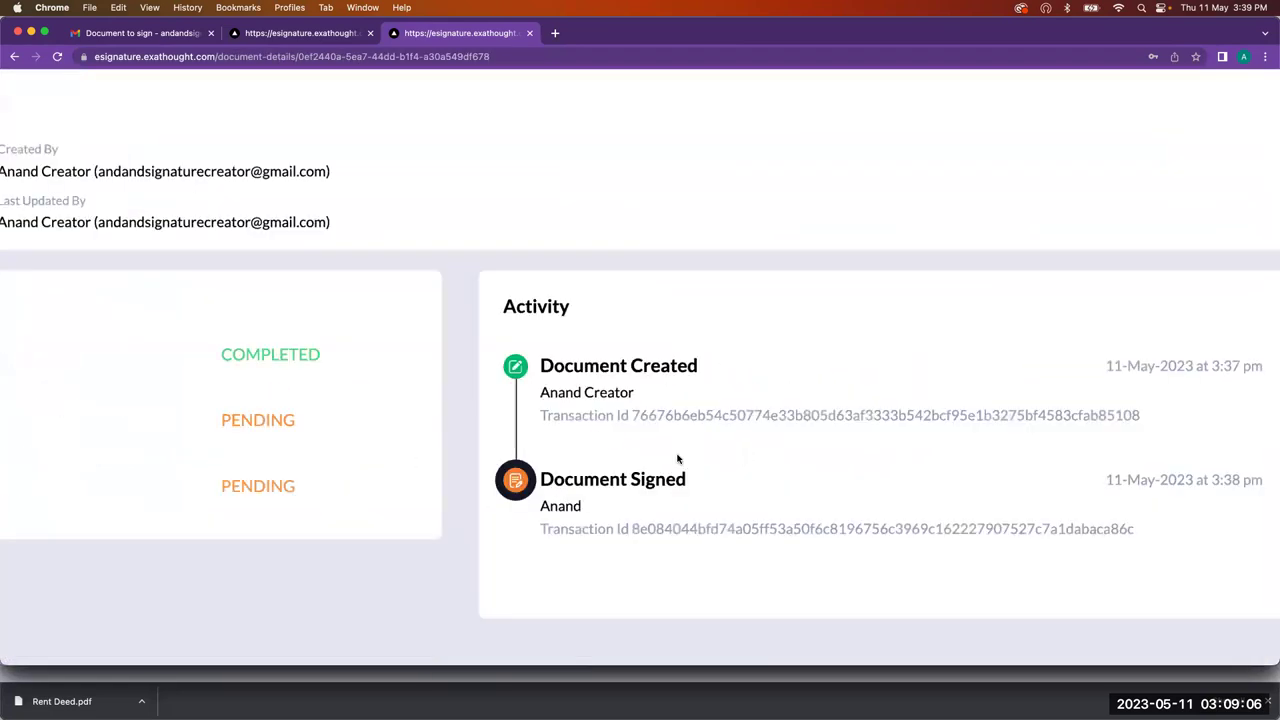
scroll(639, 500, down, 5)
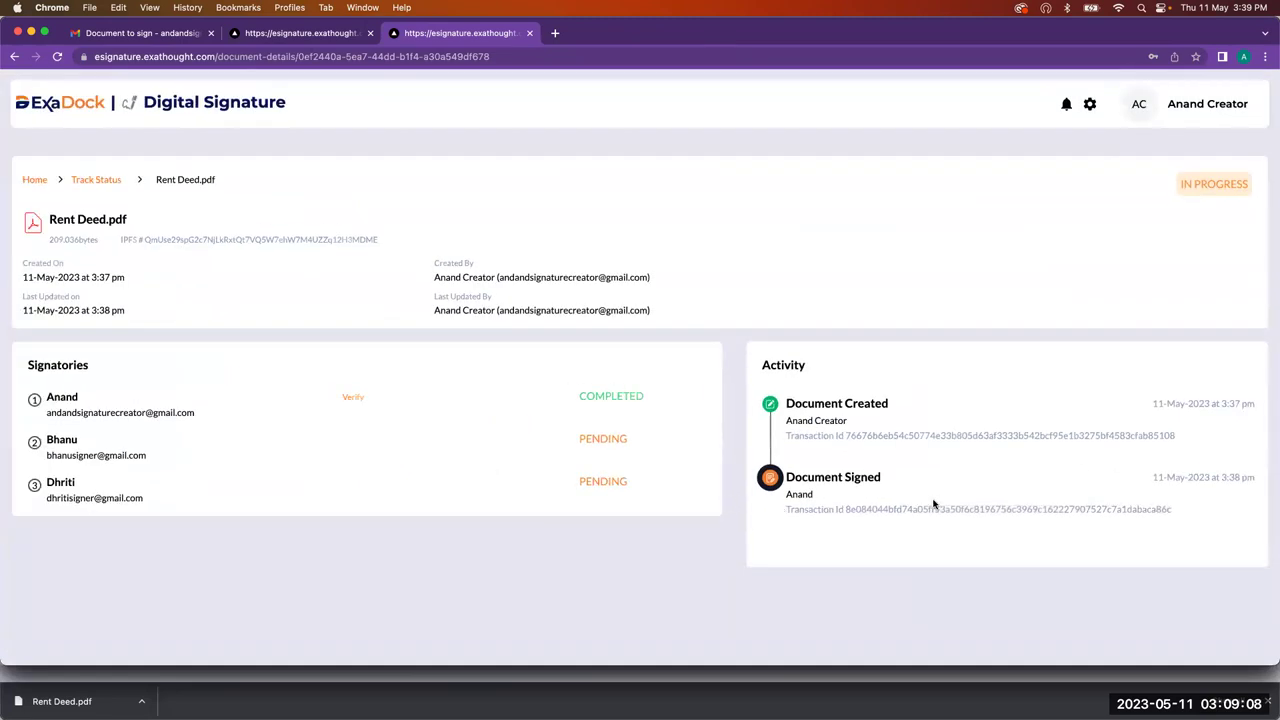
double_click(933, 502)
key(cmd+c)
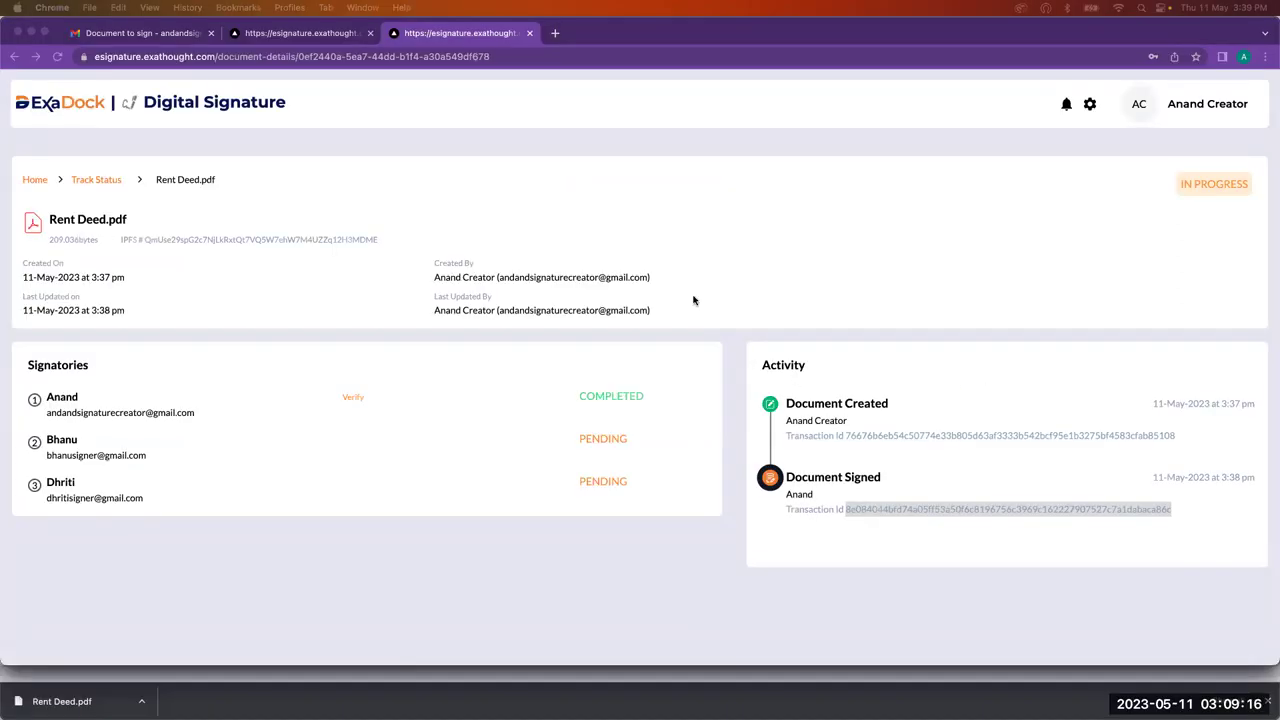
click(360, 8)
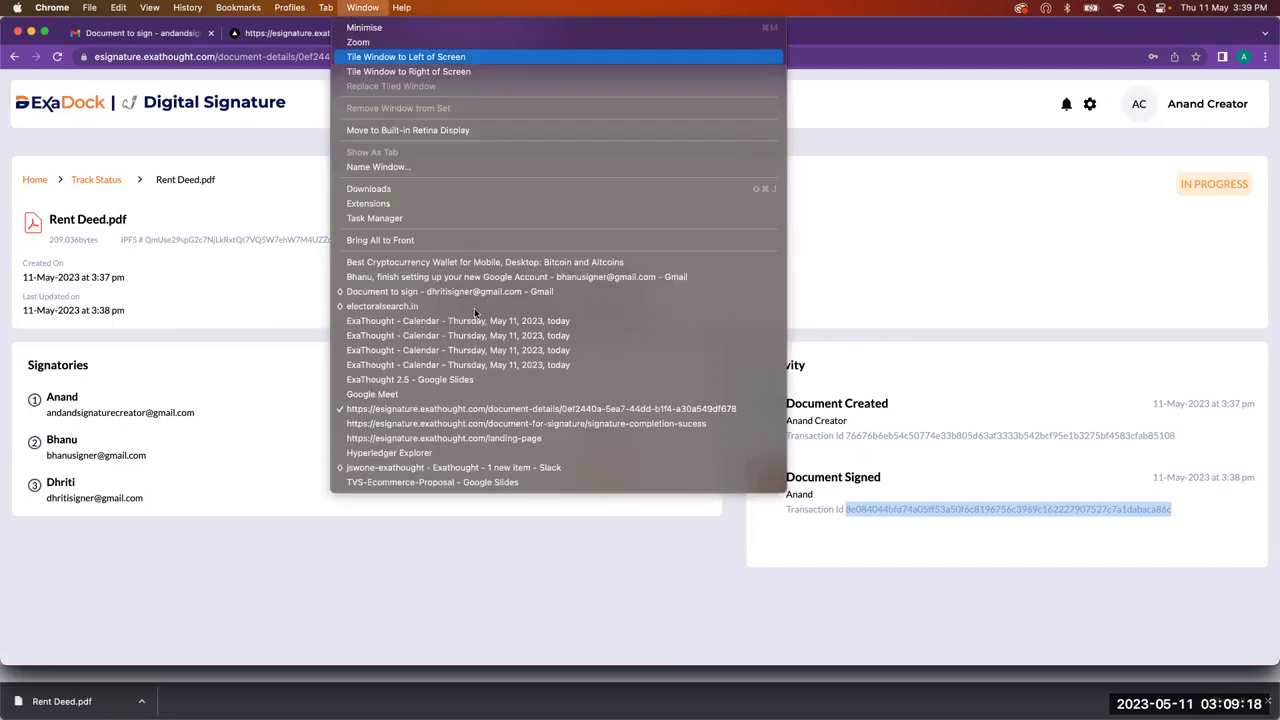
Step: Bring the Hyperledger Explorer window forward and close its open transaction JSON view
click(930, 279)
click(366, 8)
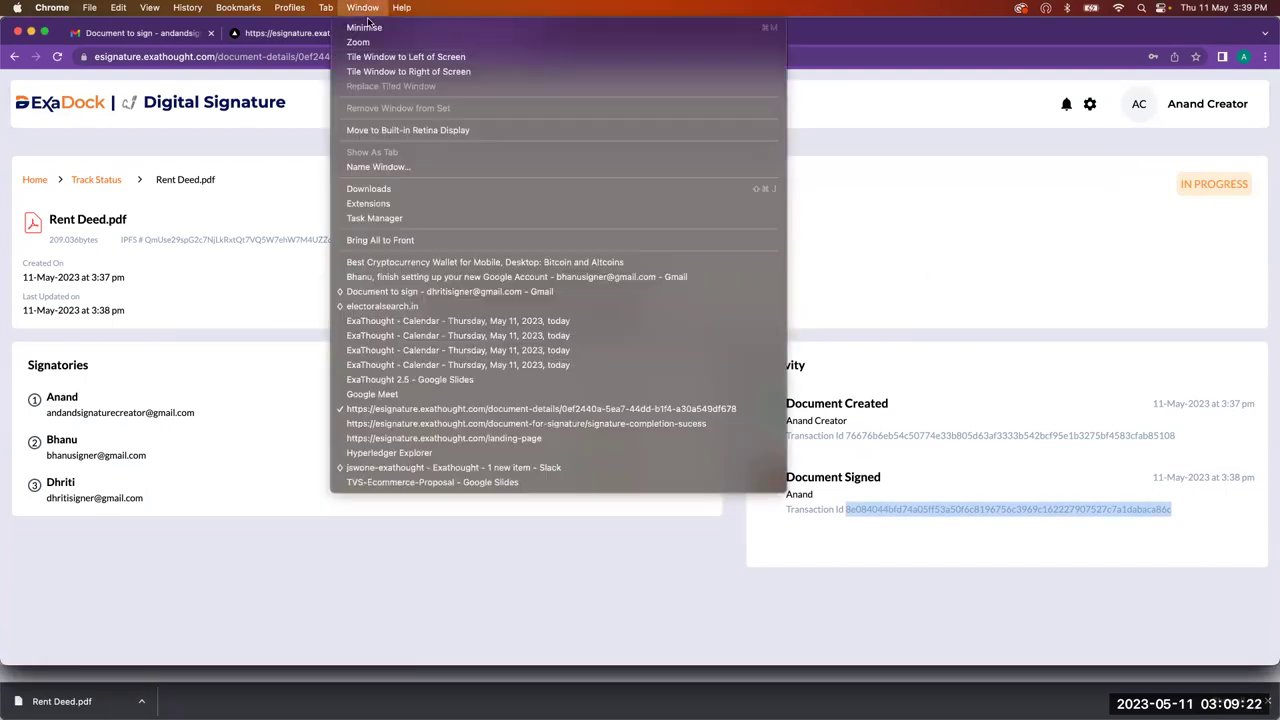
click(426, 452)
click(306, 124)
Step: Filter by the pasted transaction id and confirm it is VALID, writing to esignature chaincode
double_click(350, 264)
key(cmd+v)
click(352, 308)
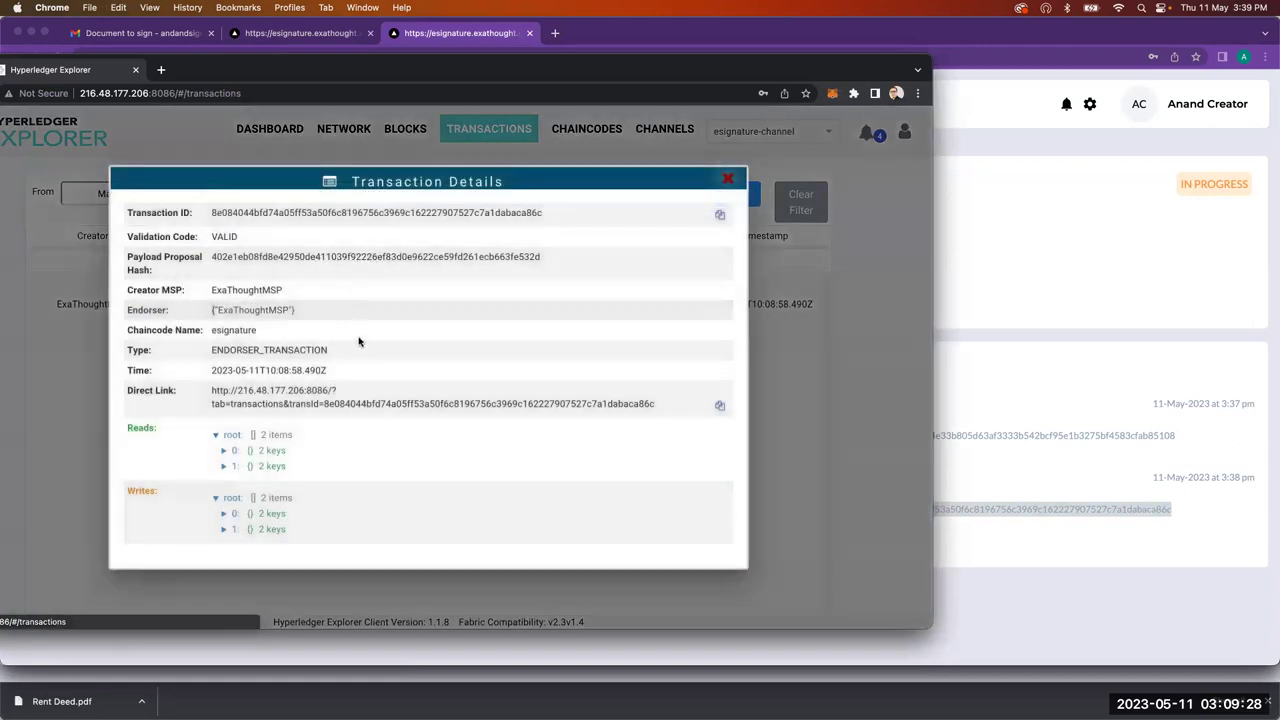
click(220, 529)
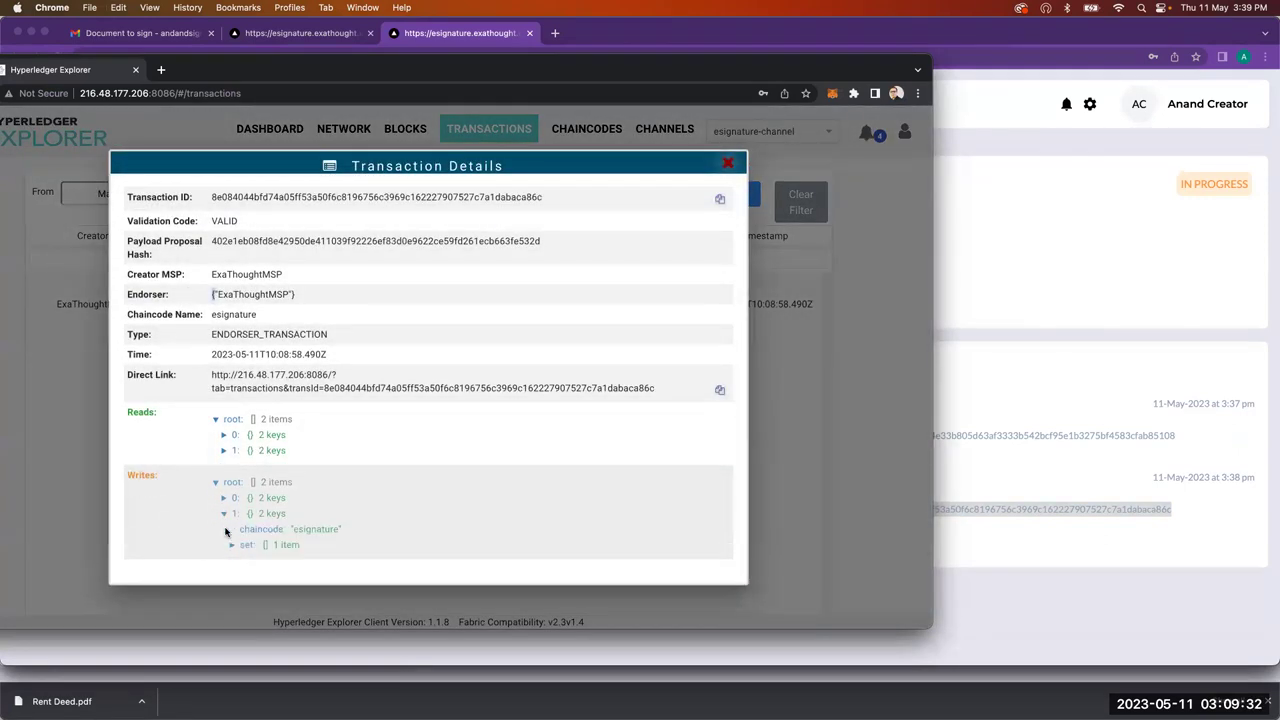
click(719, 160)
Step: In the second signer's Chrome profile, follow the Document to sign email's signing link
click(1081, 195)
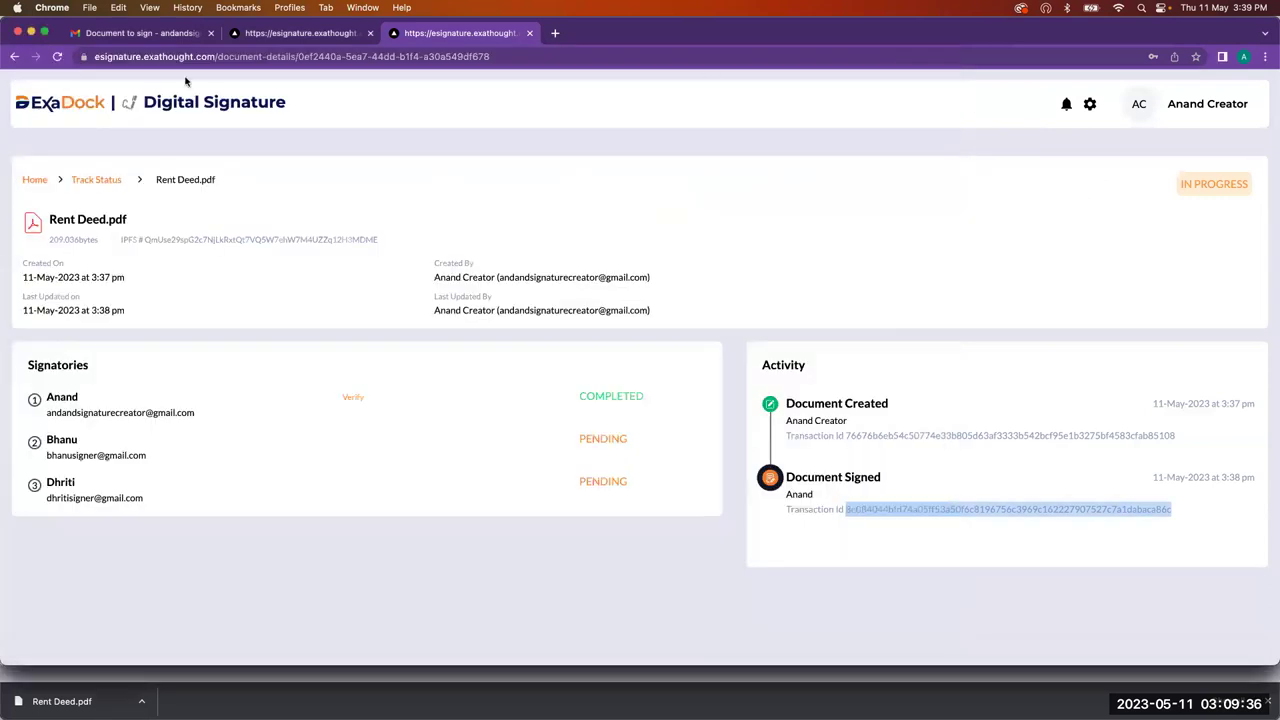
click(1245, 57)
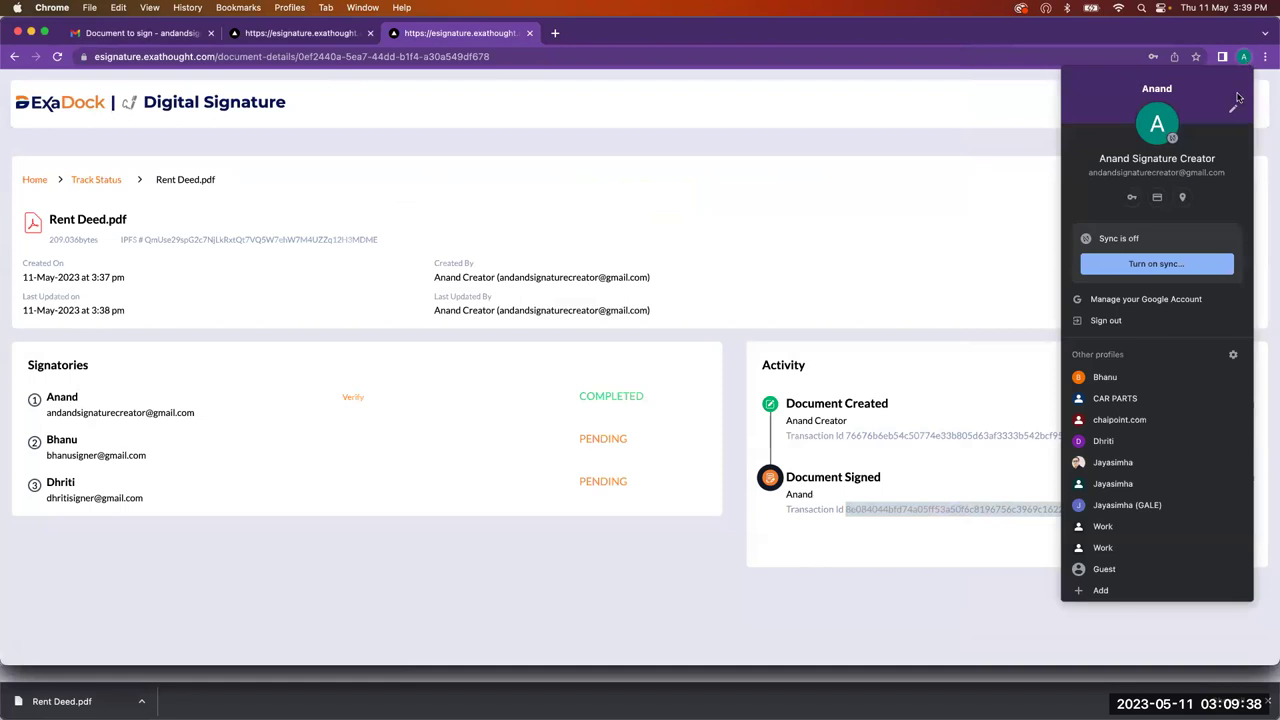
click(1160, 379)
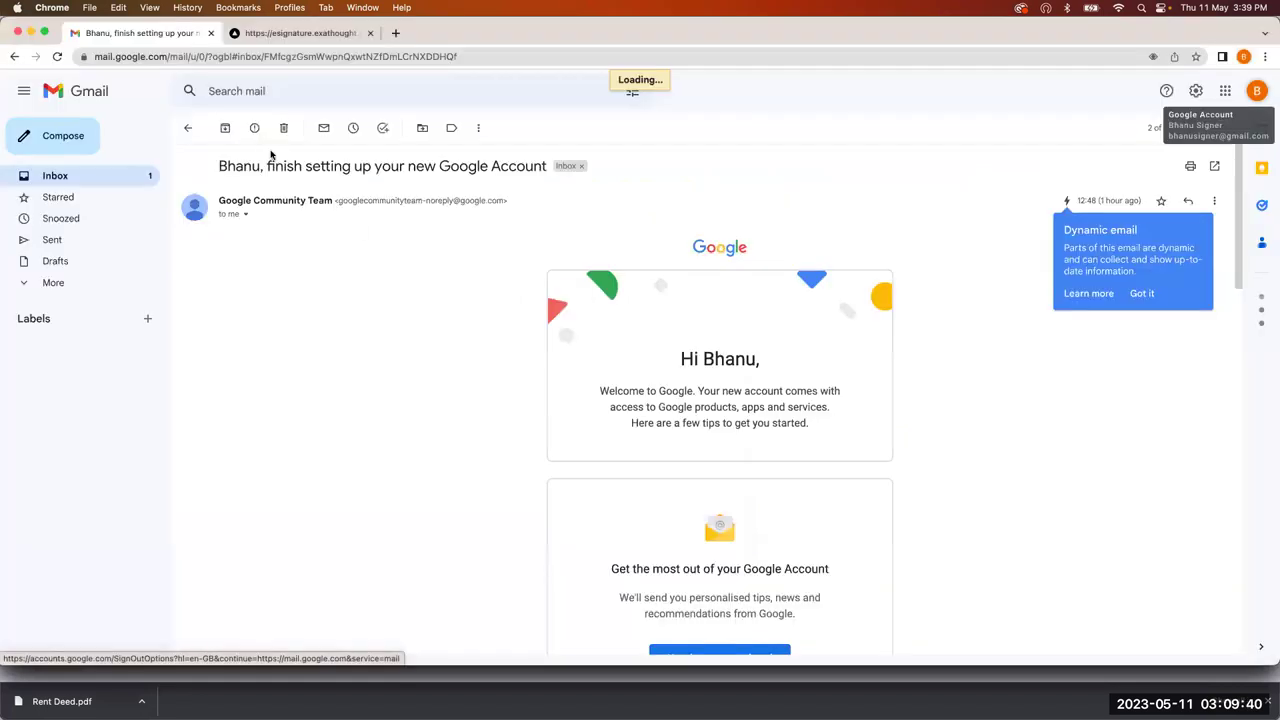
click(75, 181)
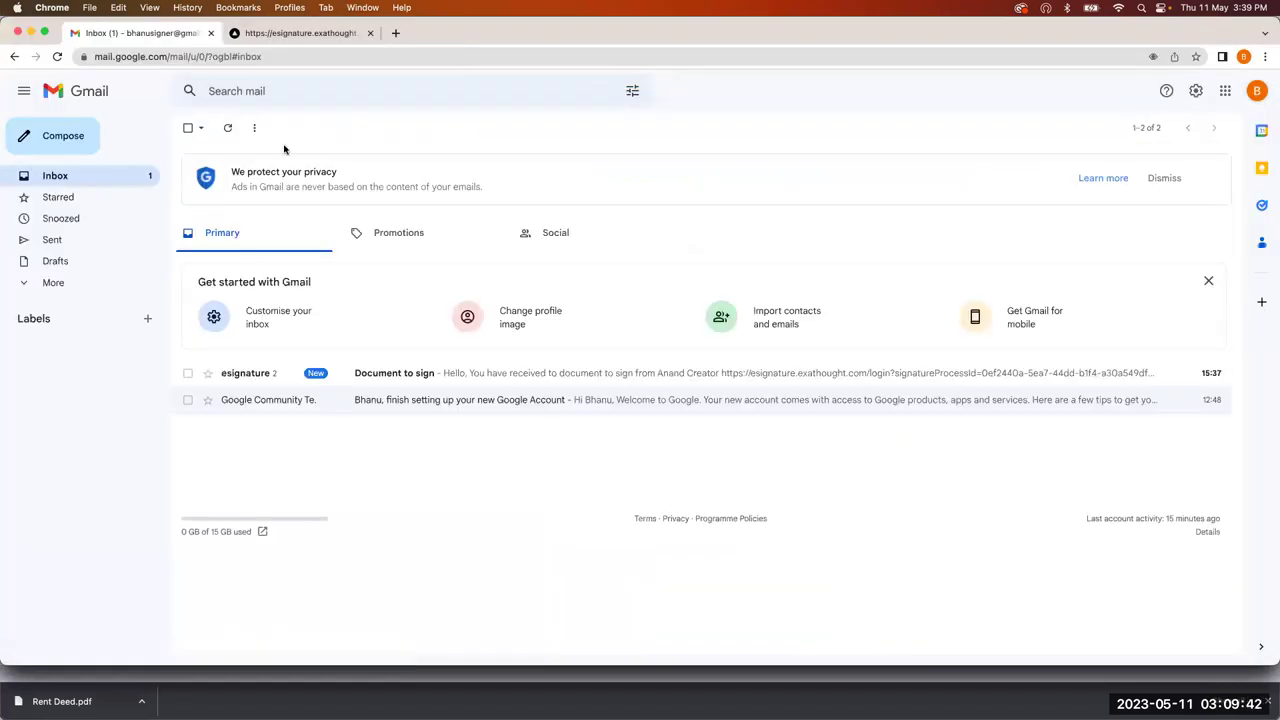
click(380, 369)
click(346, 359)
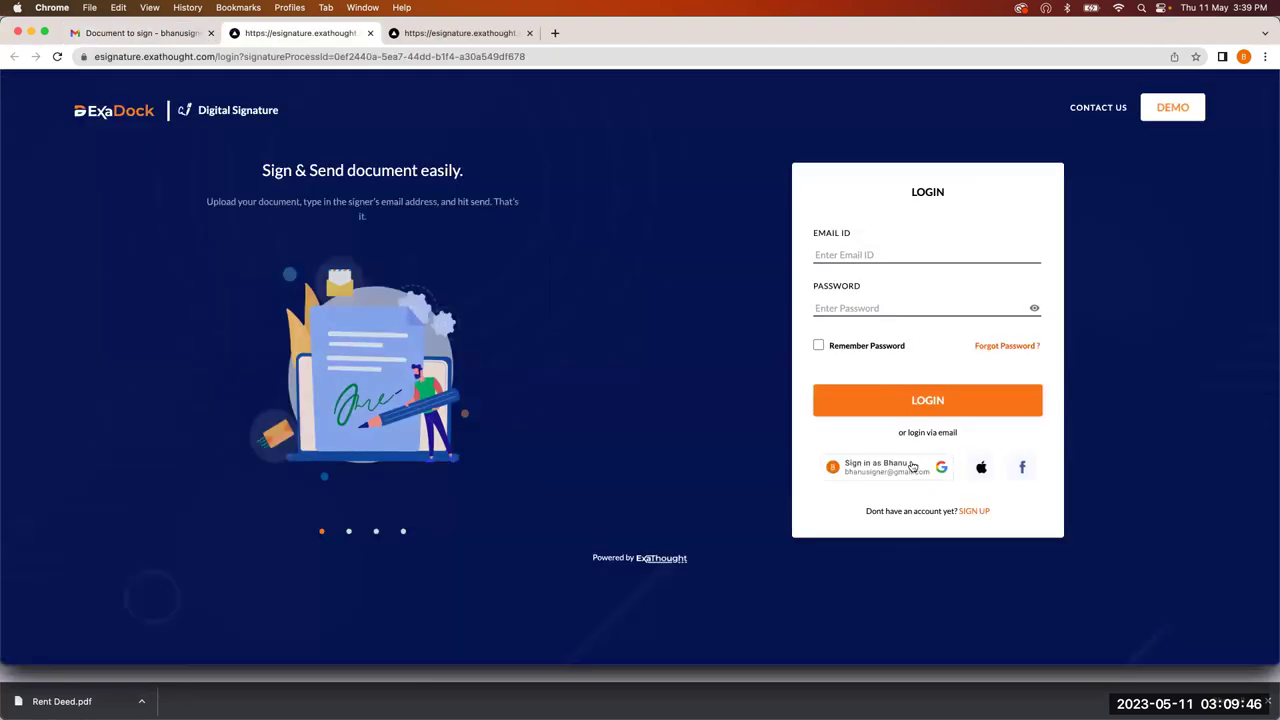
Step: Sign in to ExaDock with the second signer's Google account
click(886, 466)
click(114, 411)
scroll(379, 362, down, 3)
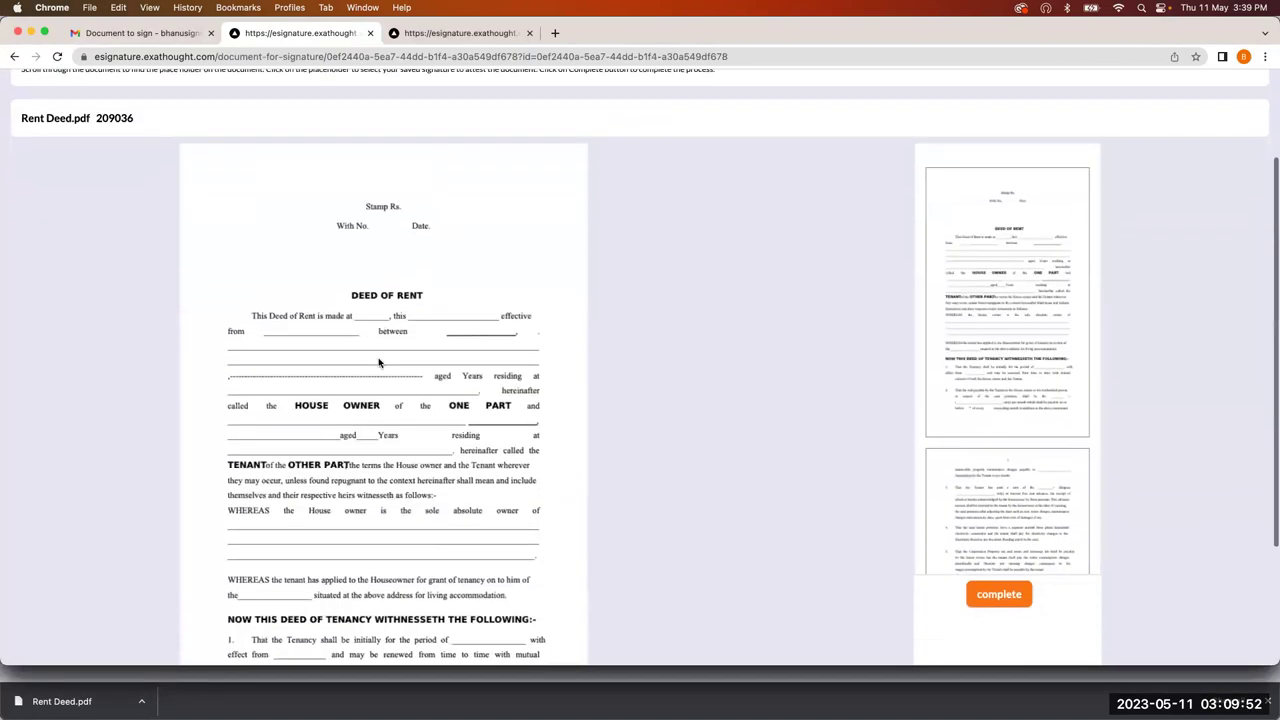
scroll(379, 362, down, 4)
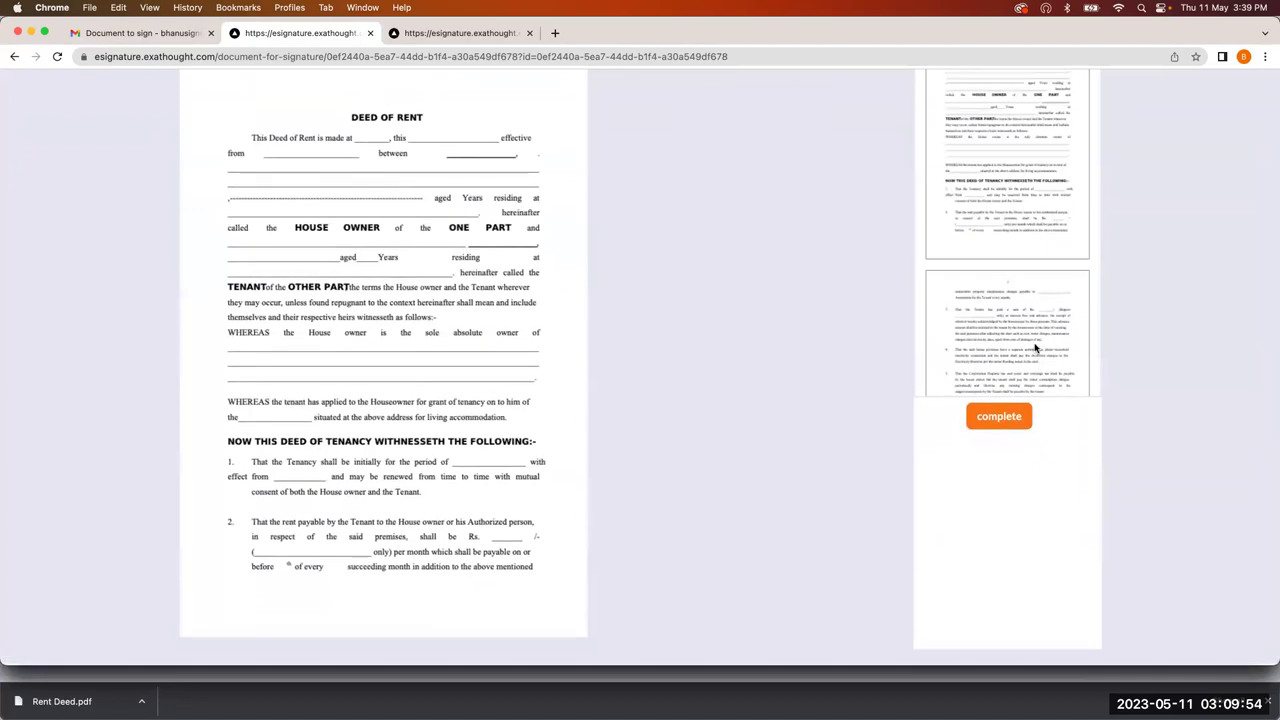
scroll(1036, 348, down, 5)
Step: Place the signature above HOUSE OWNER on the last page and submit it
click(1034, 337)
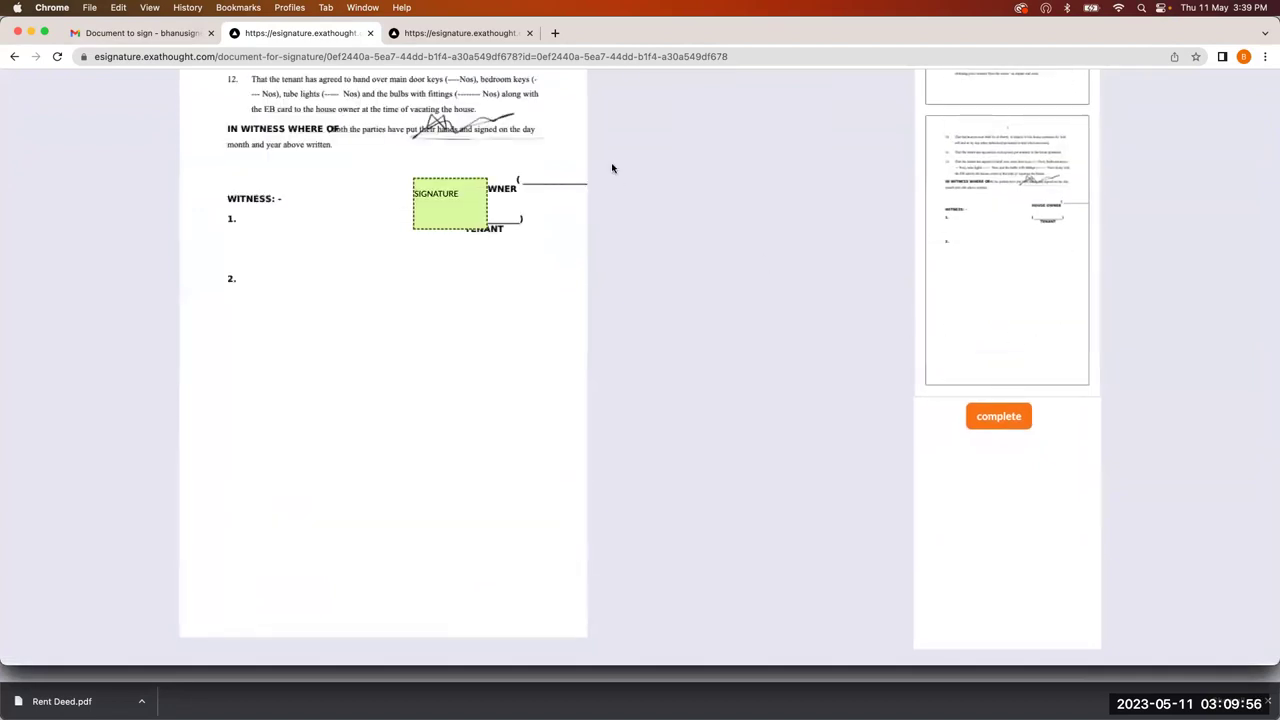
click(445, 198)
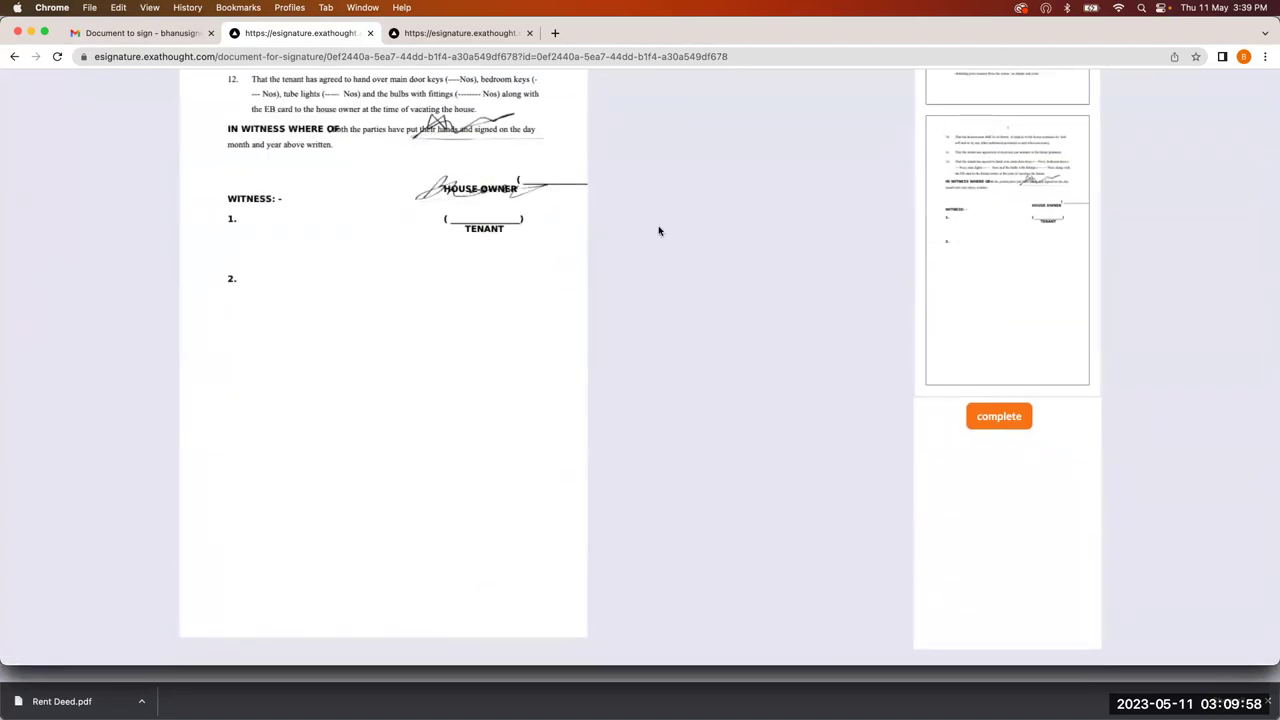
scroll(846, 408, down, 4)
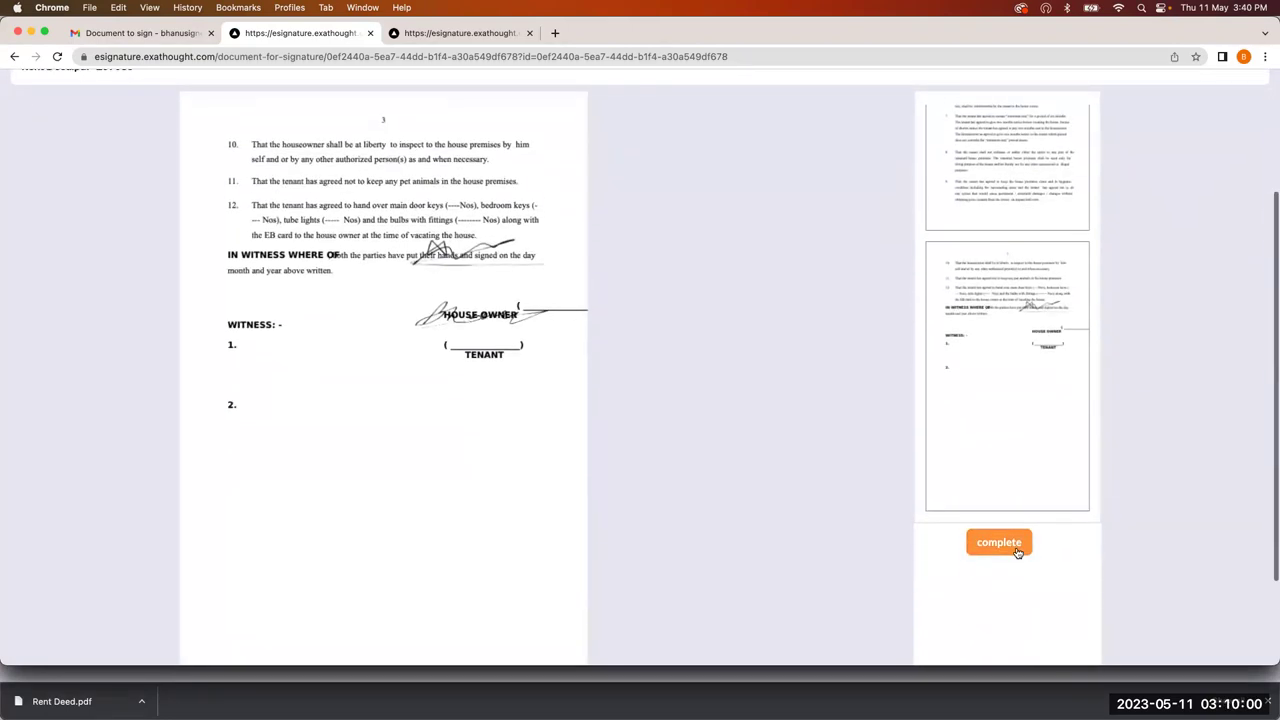
click(1018, 545)
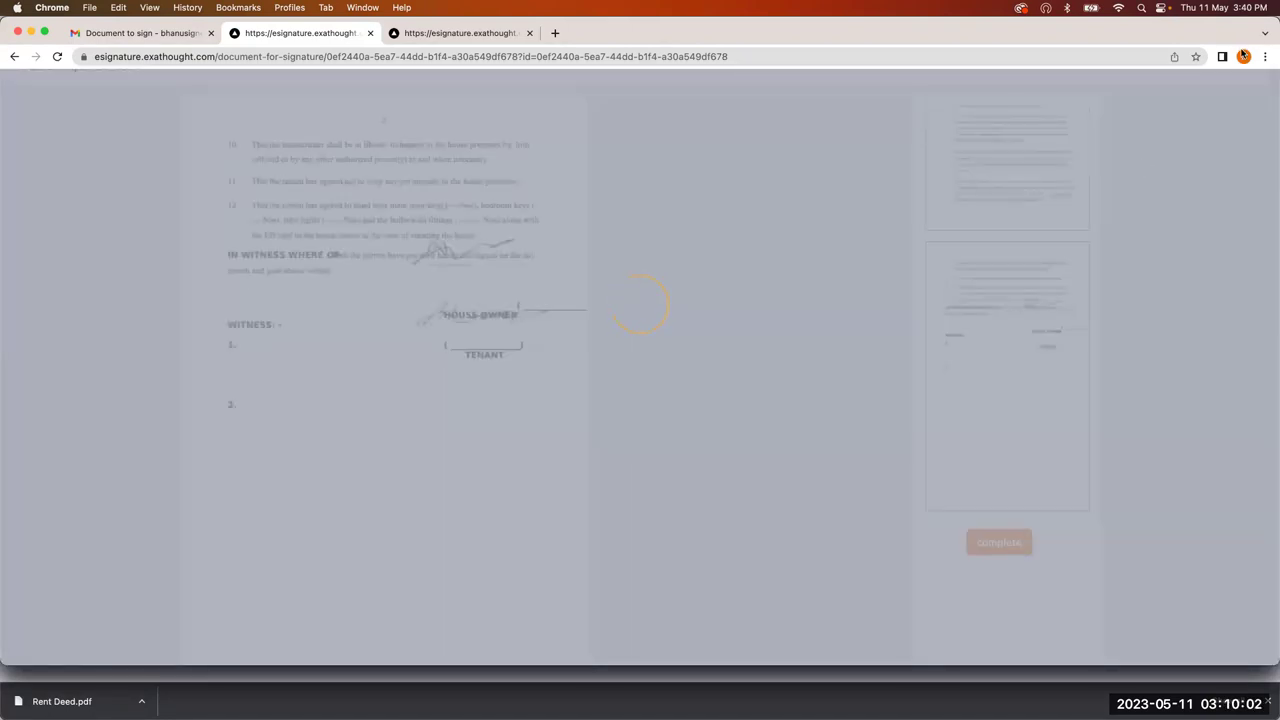
click(1243, 56)
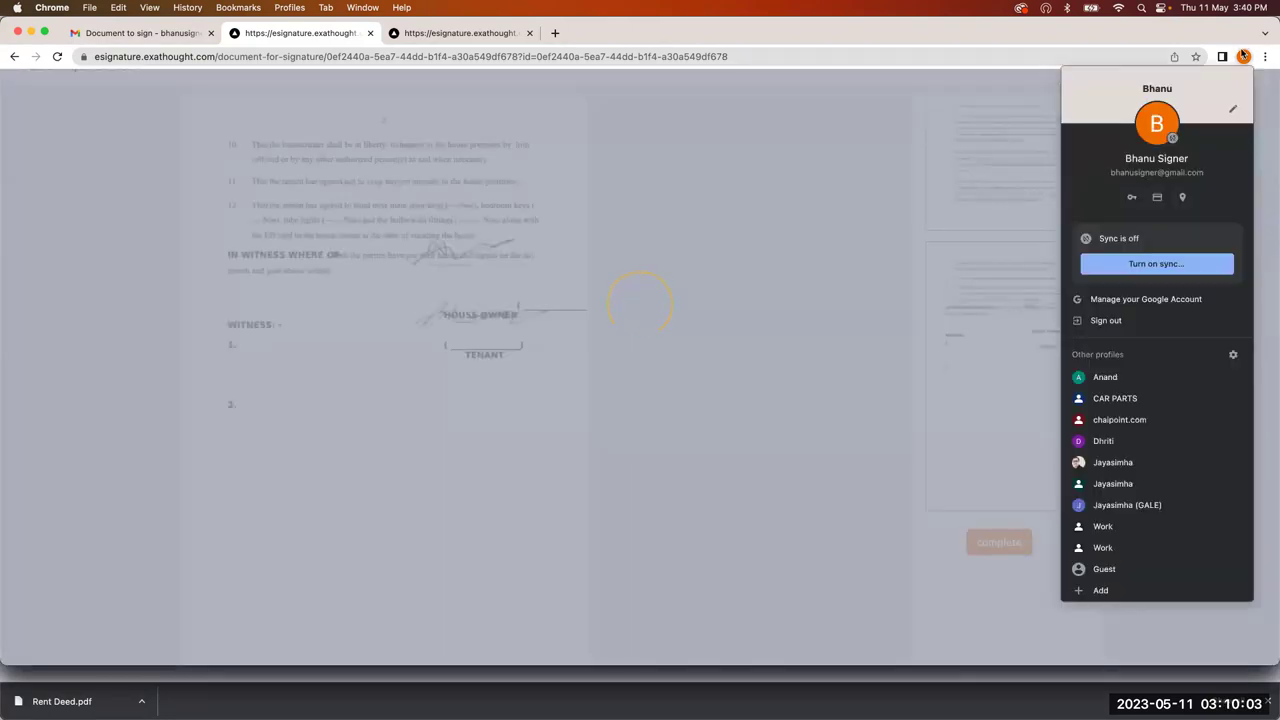
Step: As the third signer, follow the Document to sign link and sign in with Google
click(1112, 441)
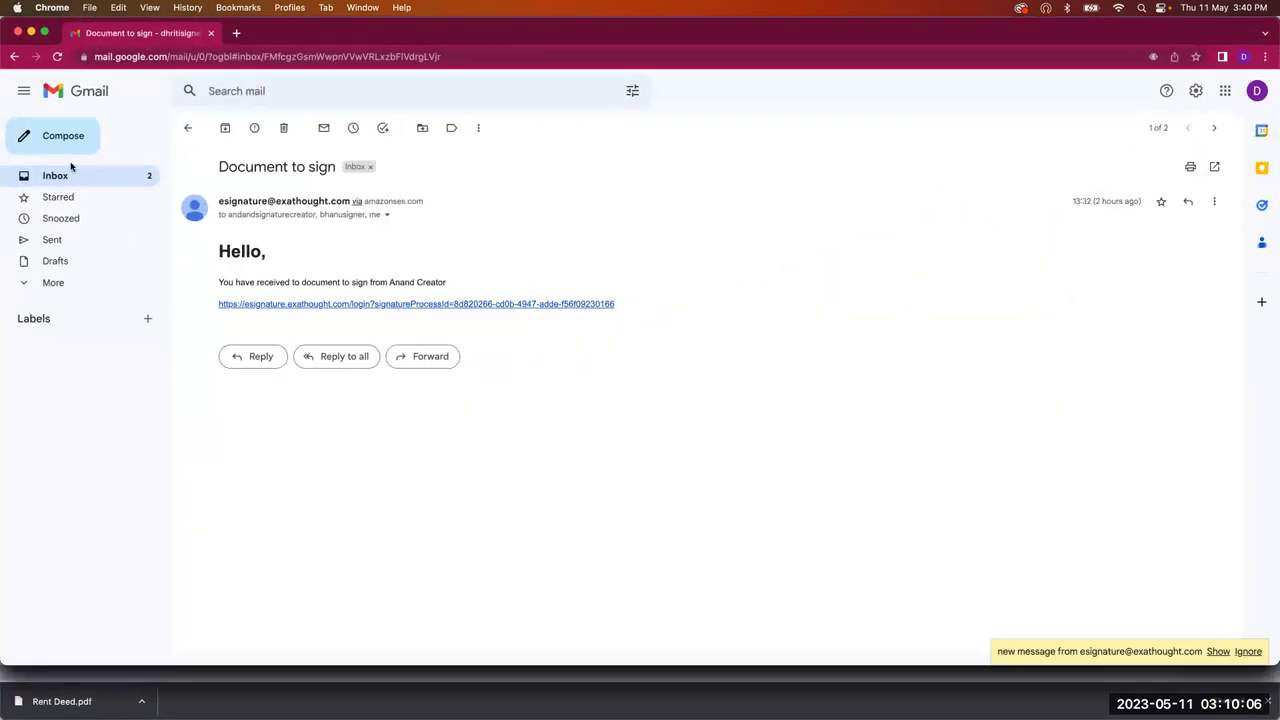
click(60, 177)
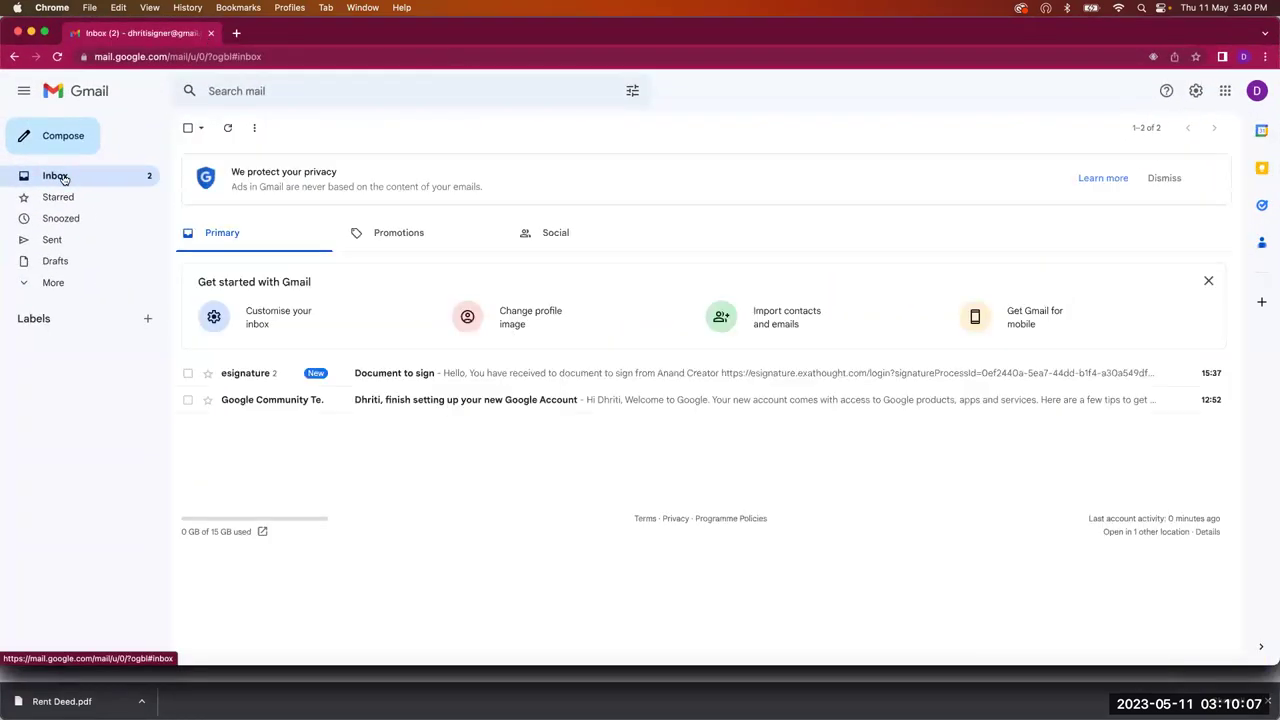
click(418, 373)
click(412, 358)
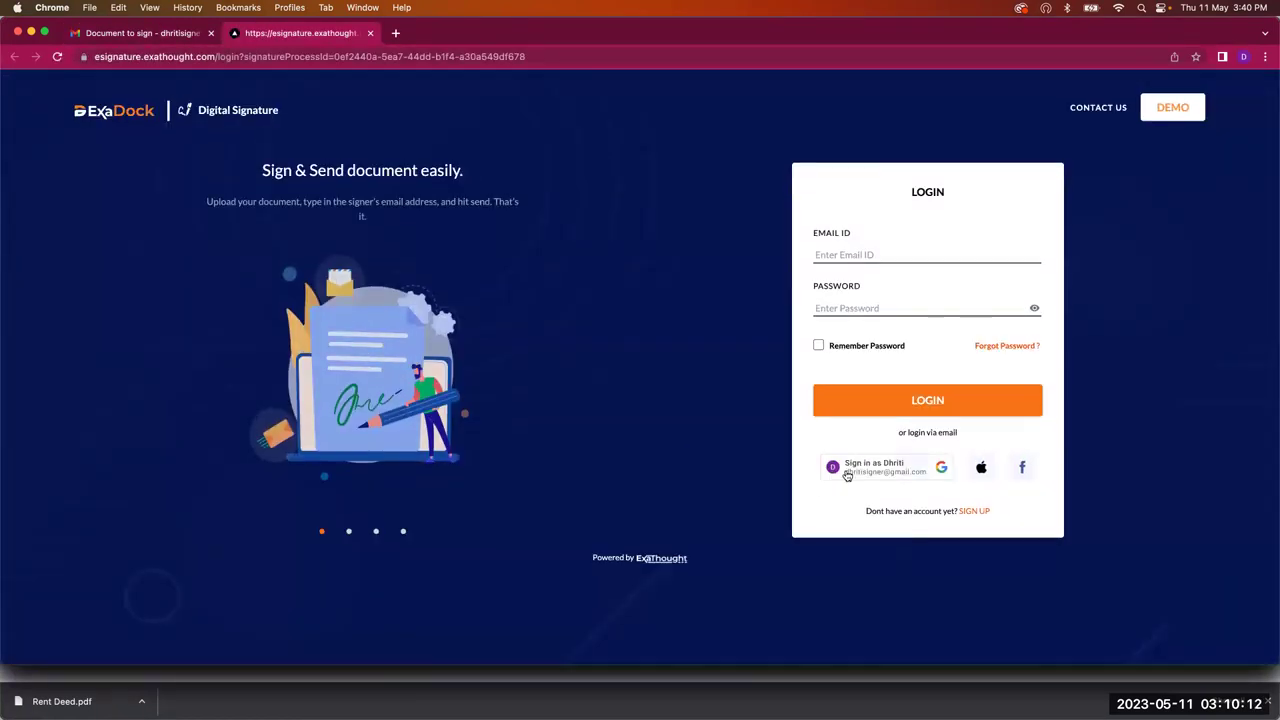
click(846, 476)
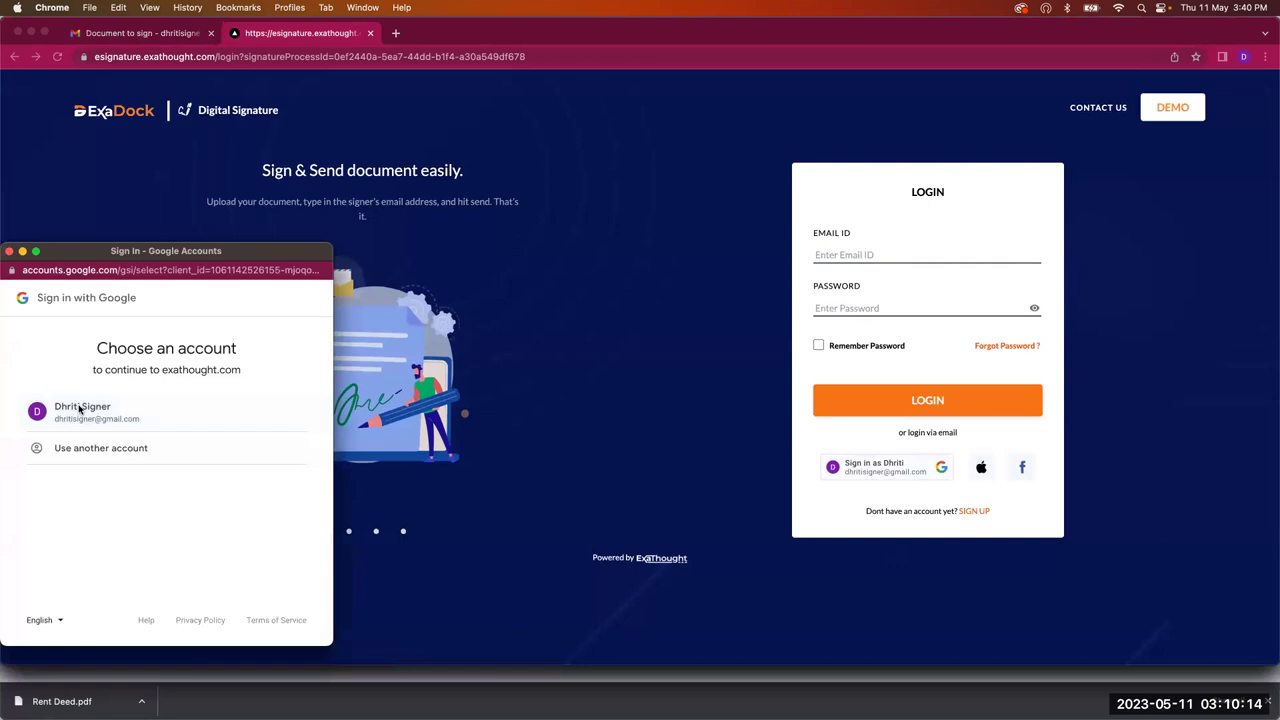
click(79, 409)
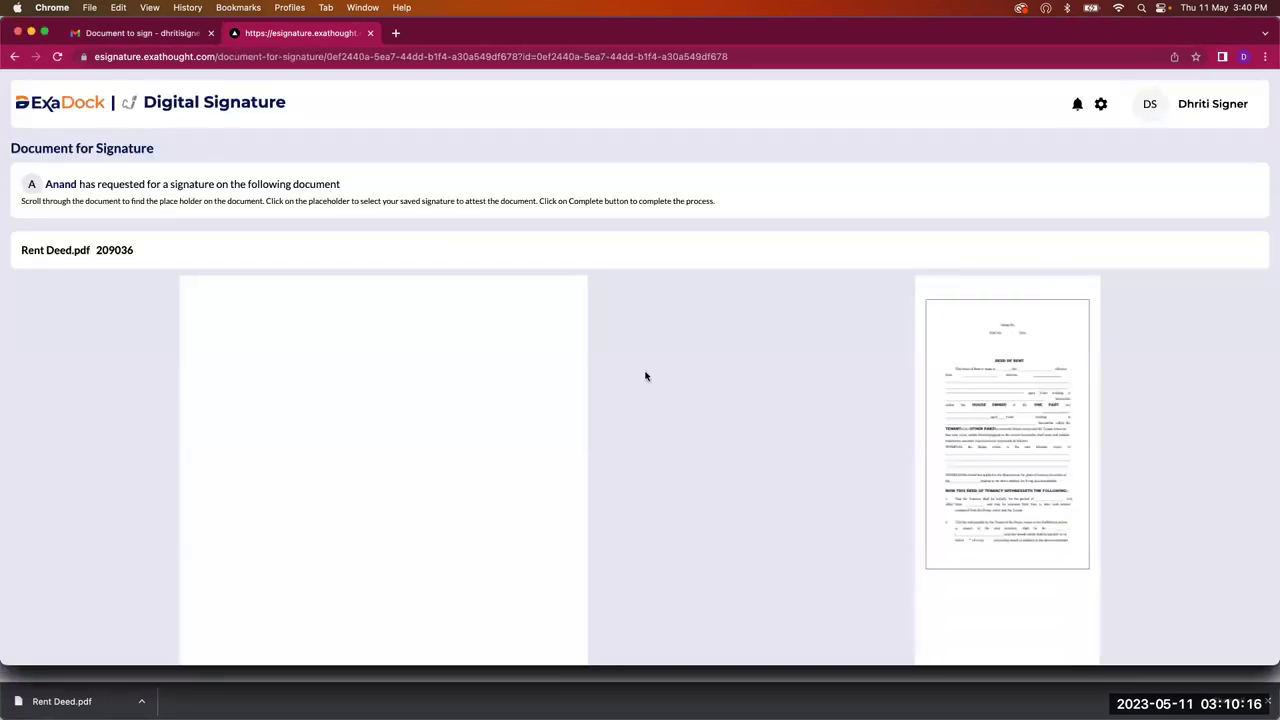
Step: Place the signature beside WITNESS 1 on page 3 and submit it
scroll(370, 340, down, 5)
scroll(1051, 355, down, 5)
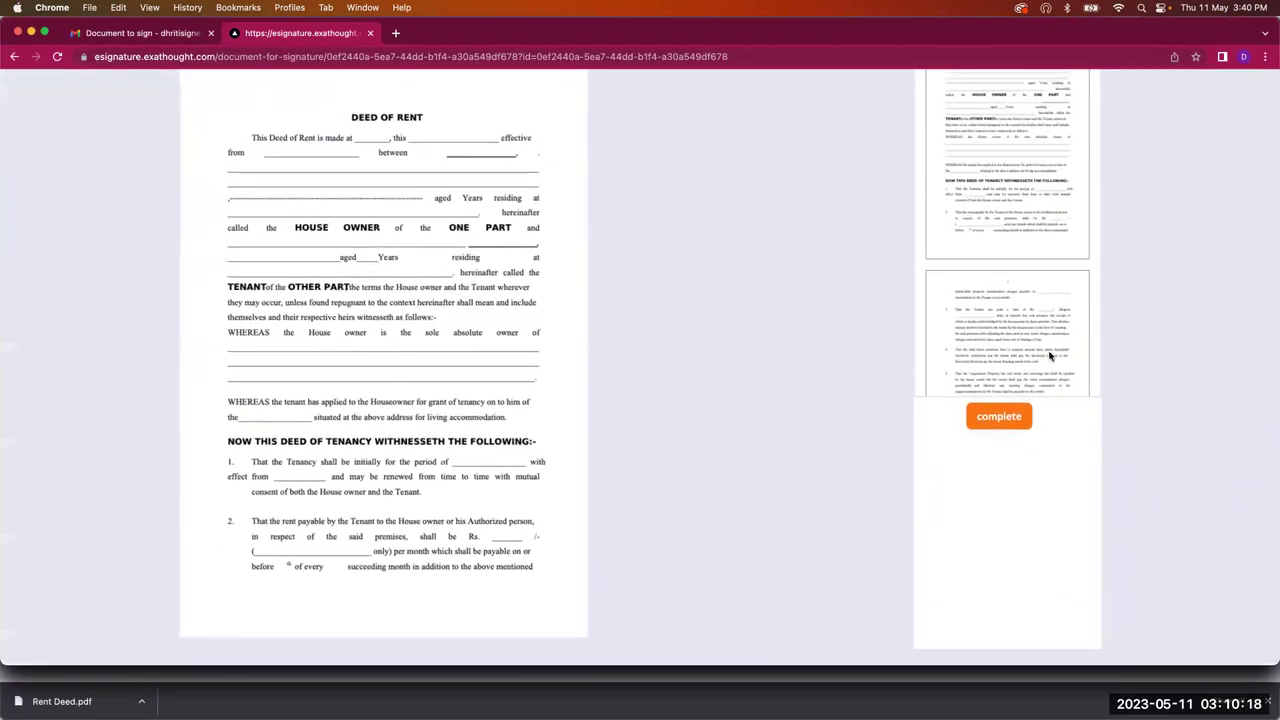
click(1049, 351)
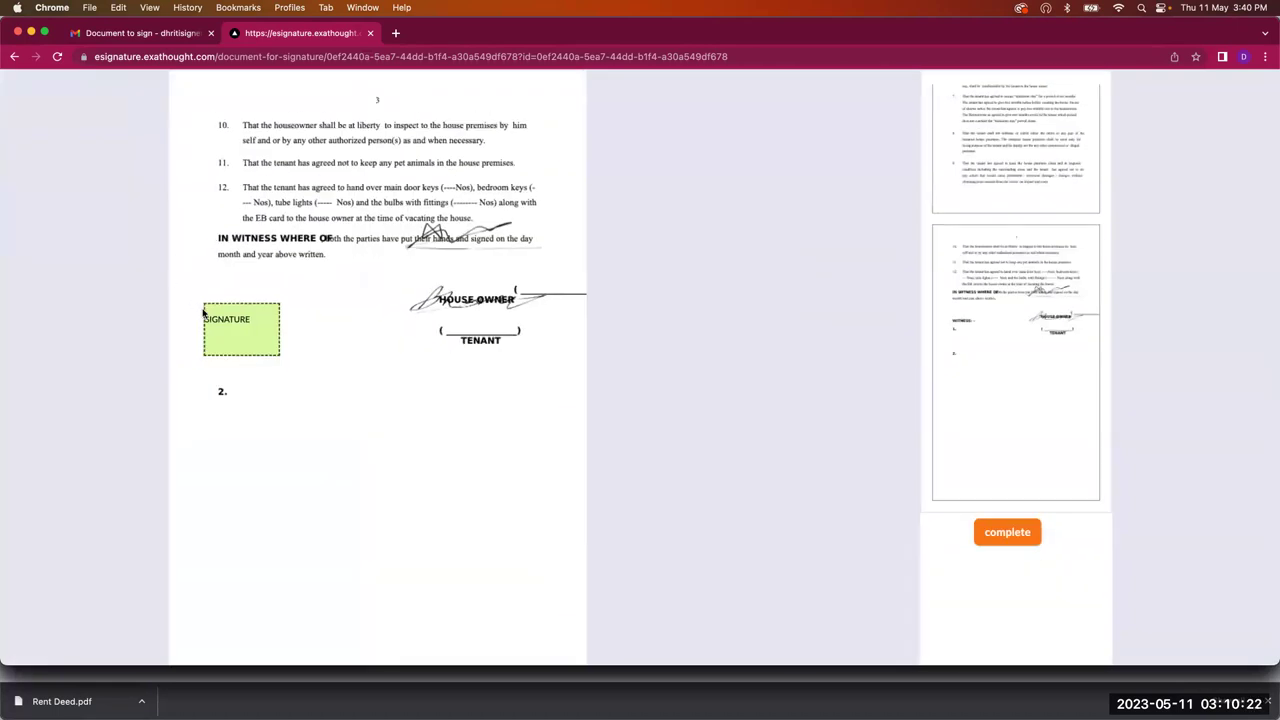
click(216, 321)
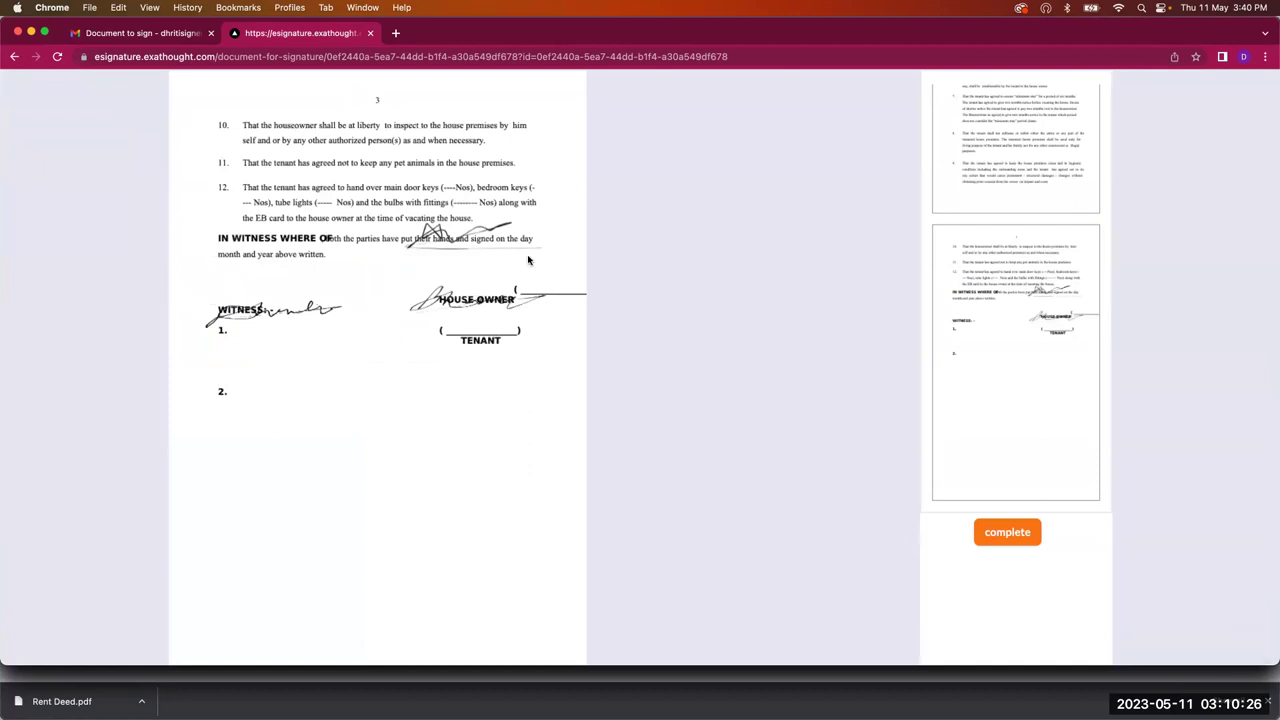
click(1006, 532)
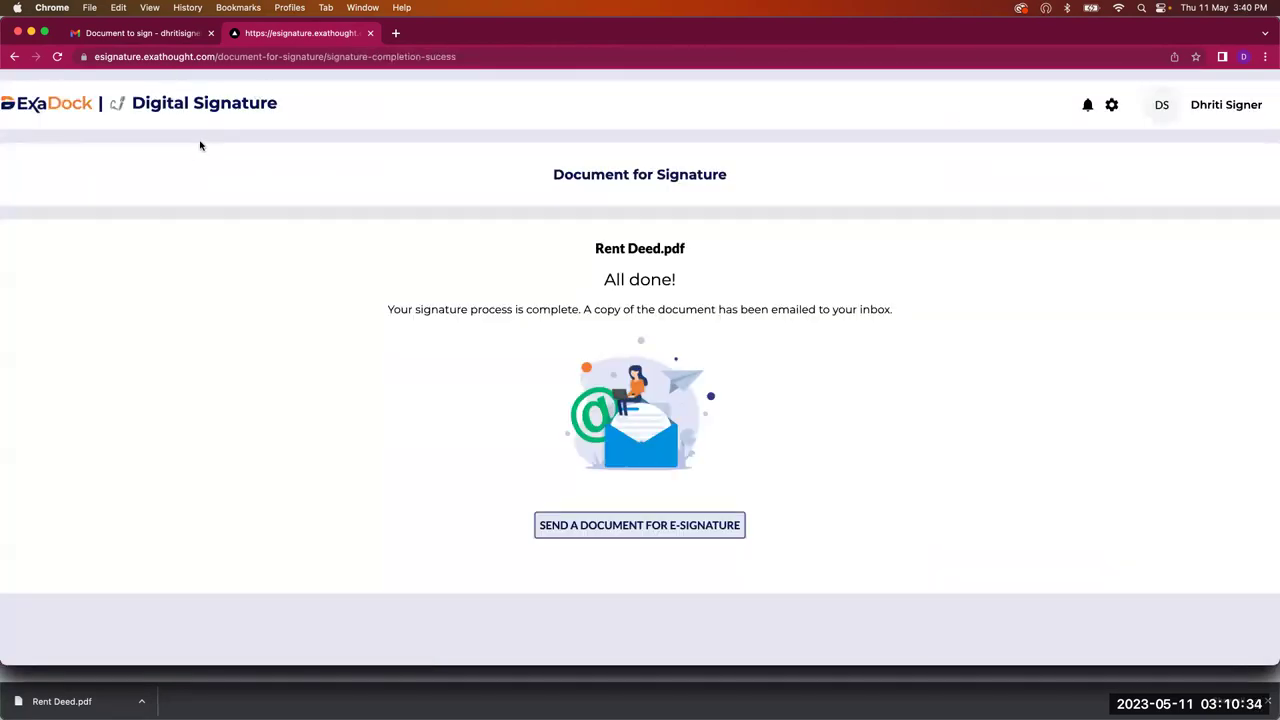
Step: Open the newest Rent Deed.pdf from Recent Documents and review its signatories and activity
click(33, 100)
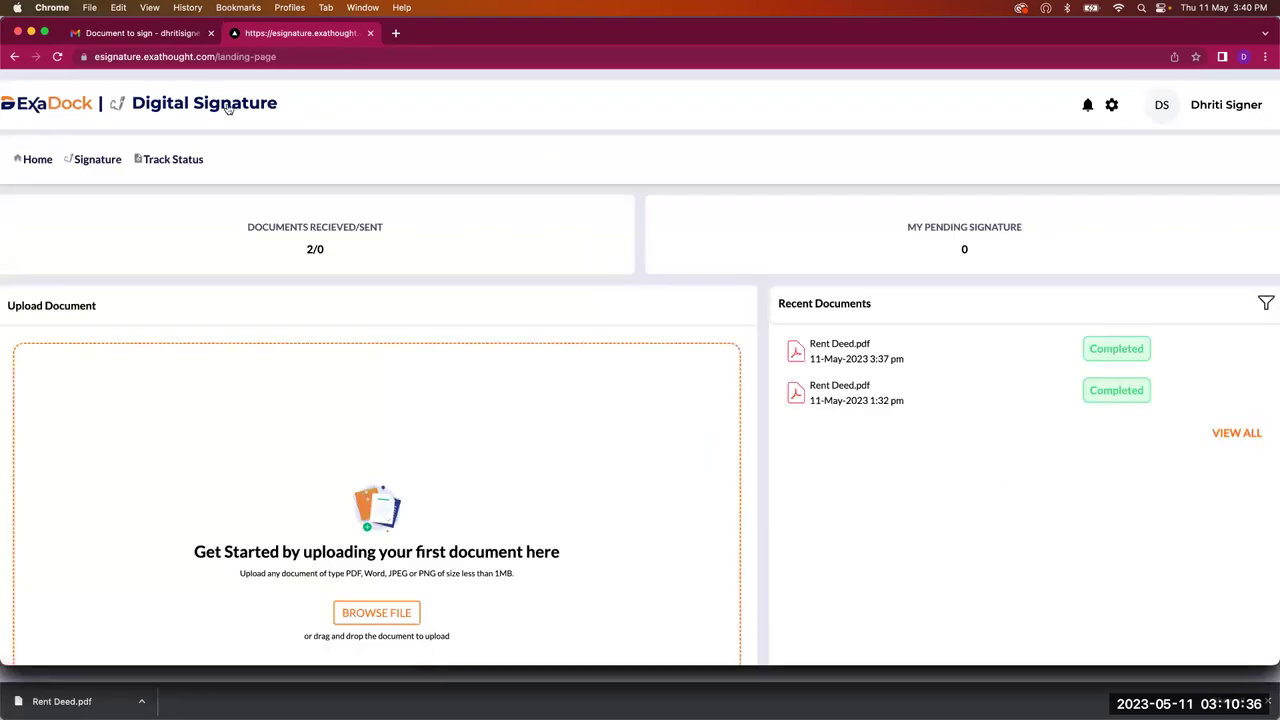
click(813, 350)
scroll(980, 480, down, 5)
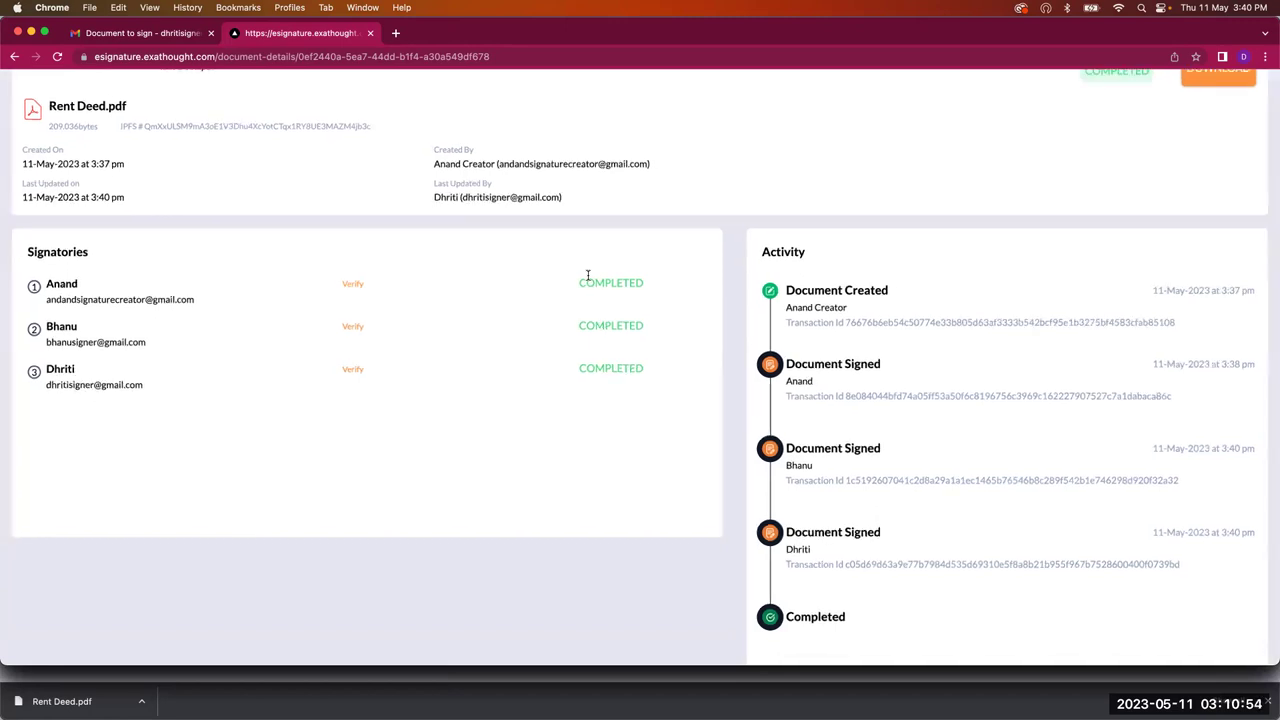
scroll(588, 276, up, 3)
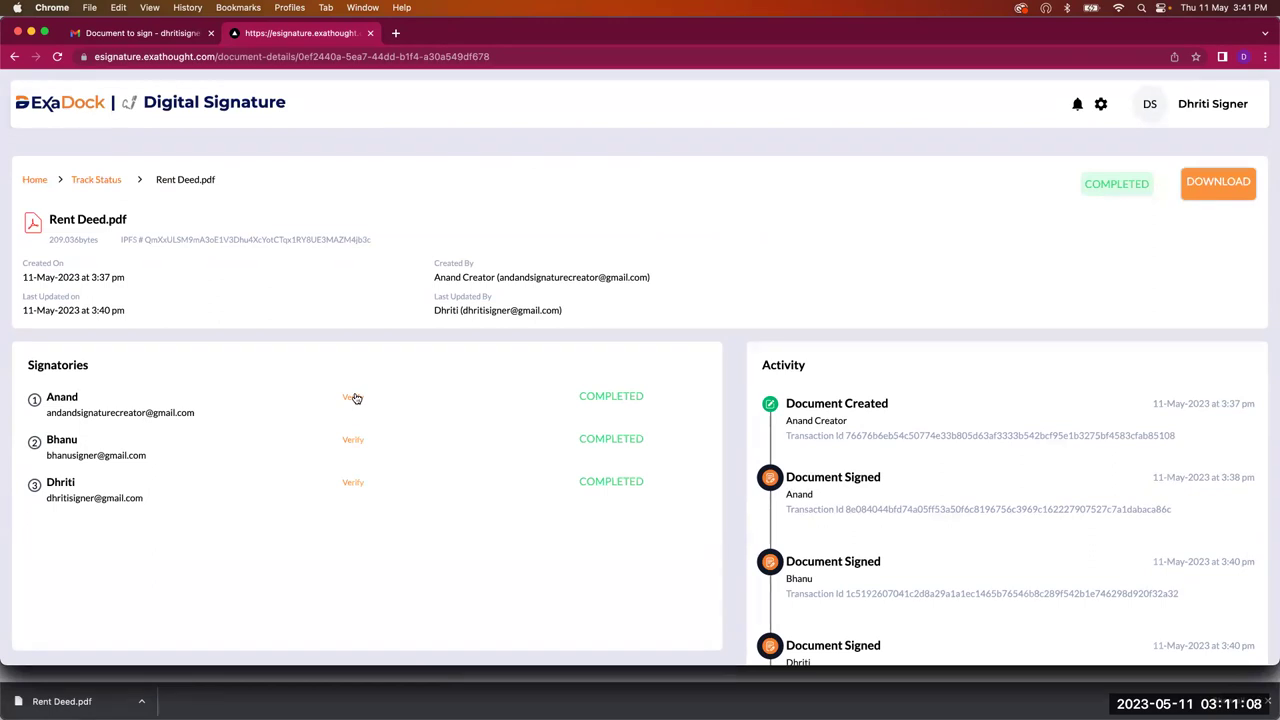
Step: Verify the first and second signatories, then download the deed as Rent Deed (2).pdf
click(353, 398)
click(345, 440)
scroll(910, 236, down, 1)
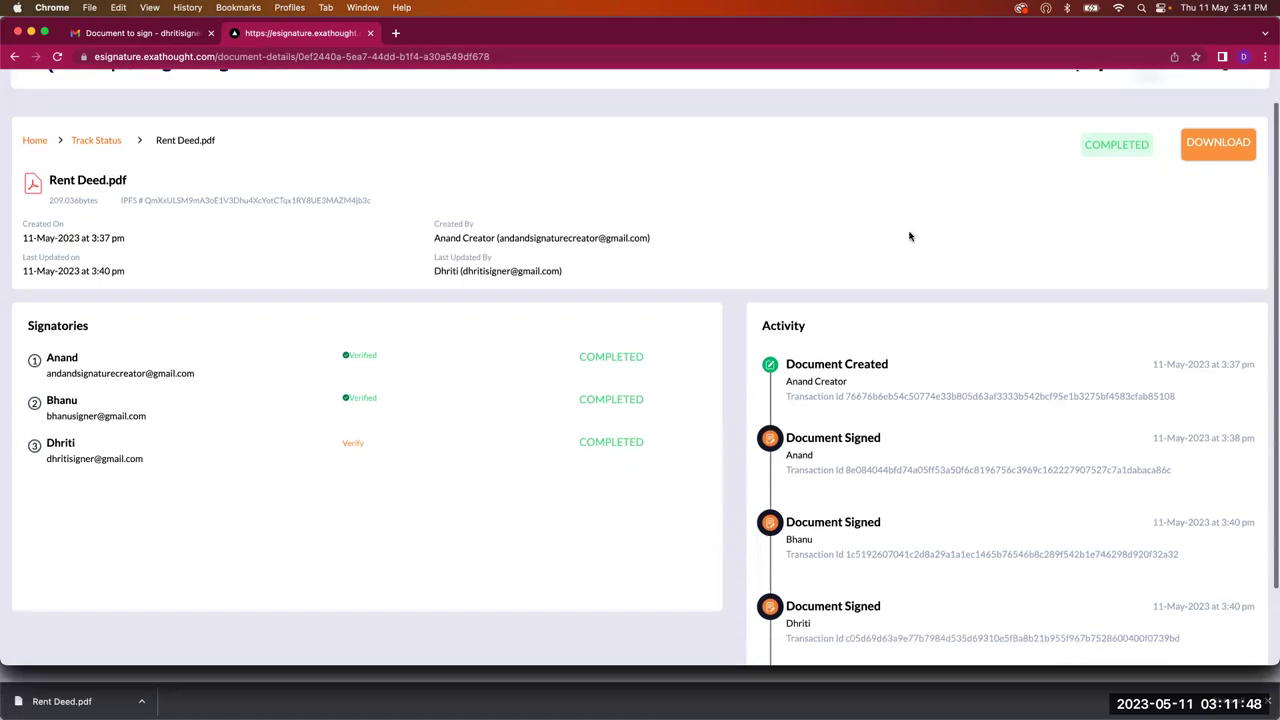
click(1208, 146)
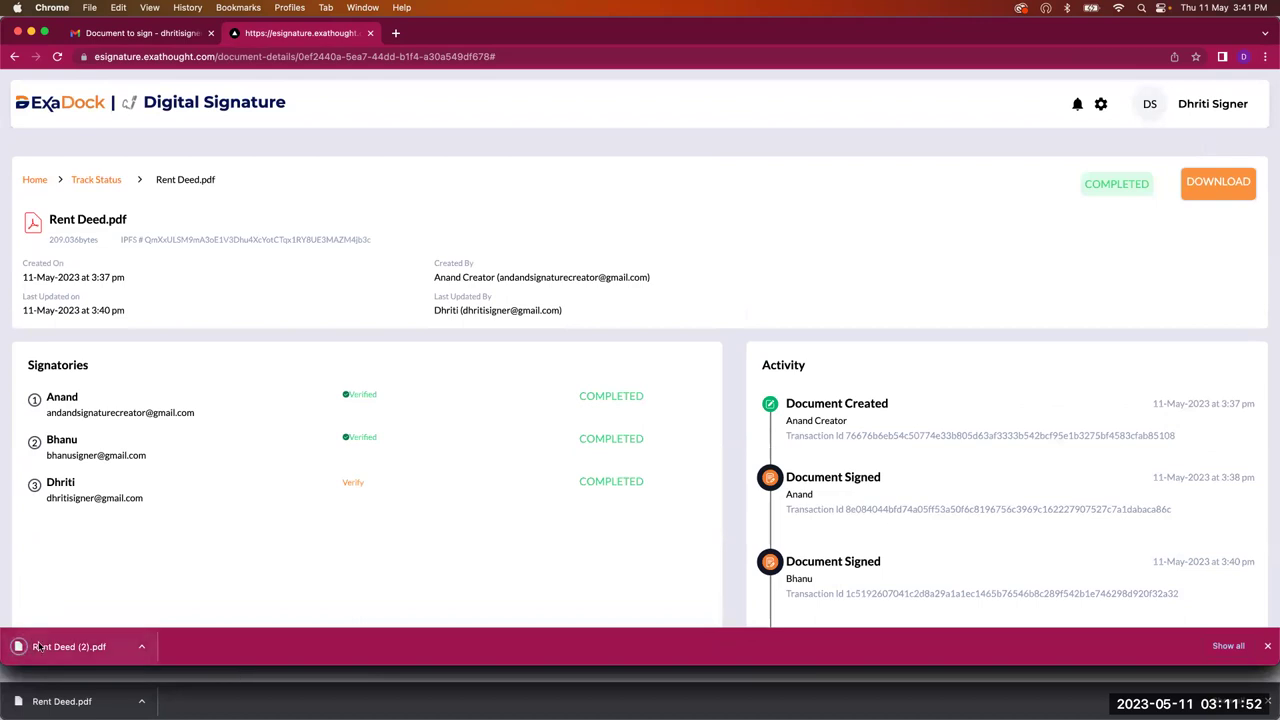
Step: Open Rent Deed (2).pdf, review pages 1–3 and the page 3 signatures, then return
click(38, 647)
scroll(515, 519, down, 10)
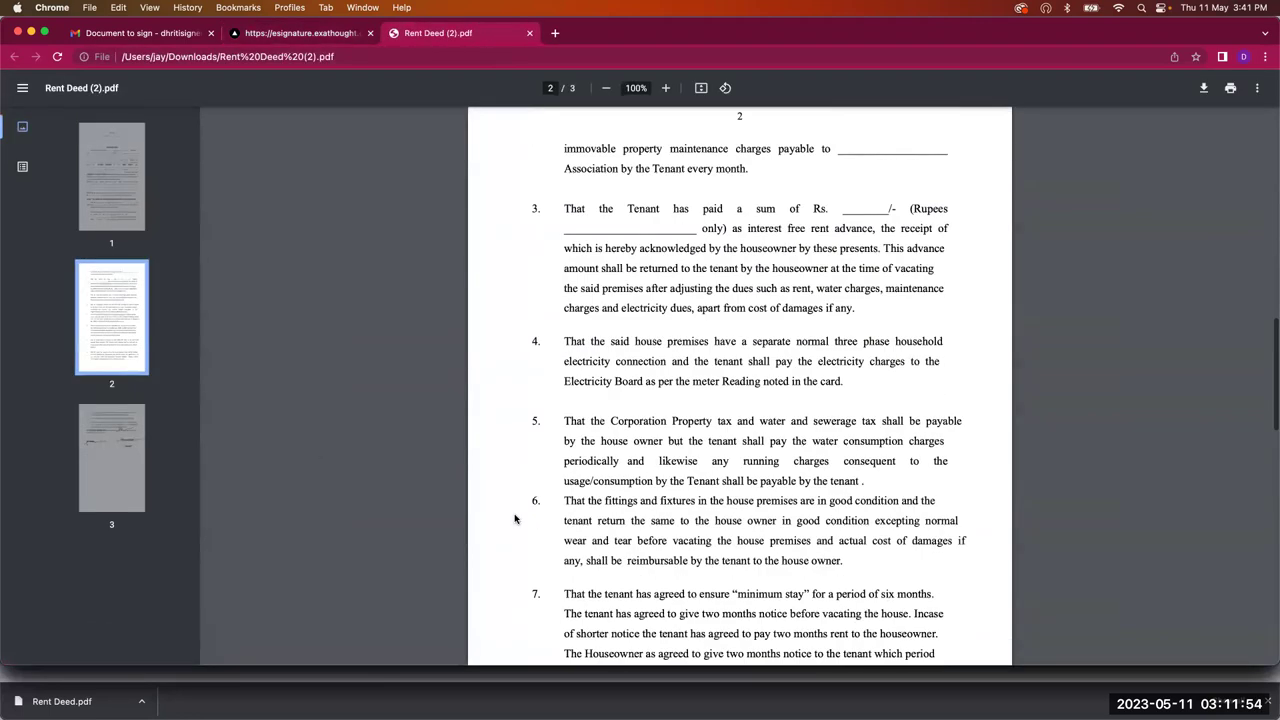
scroll(515, 519, down, 15)
scroll(513, 519, up, 4)
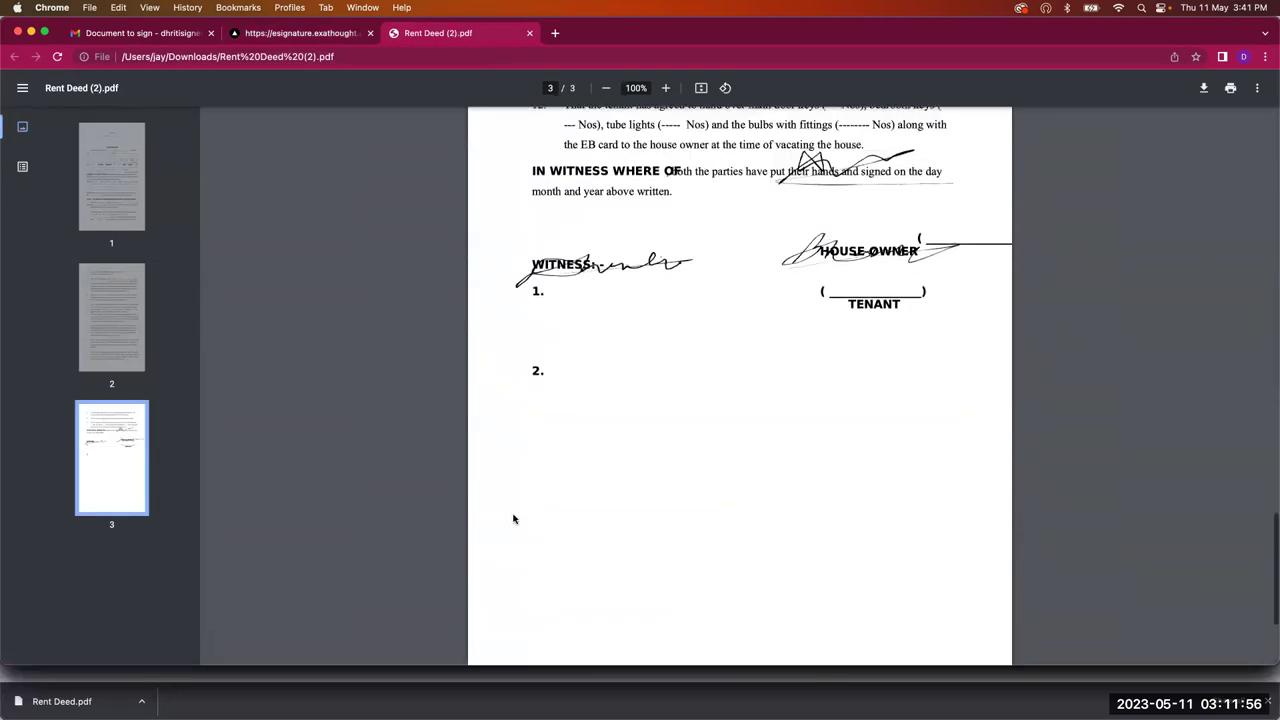
scroll(513, 519, up, 7)
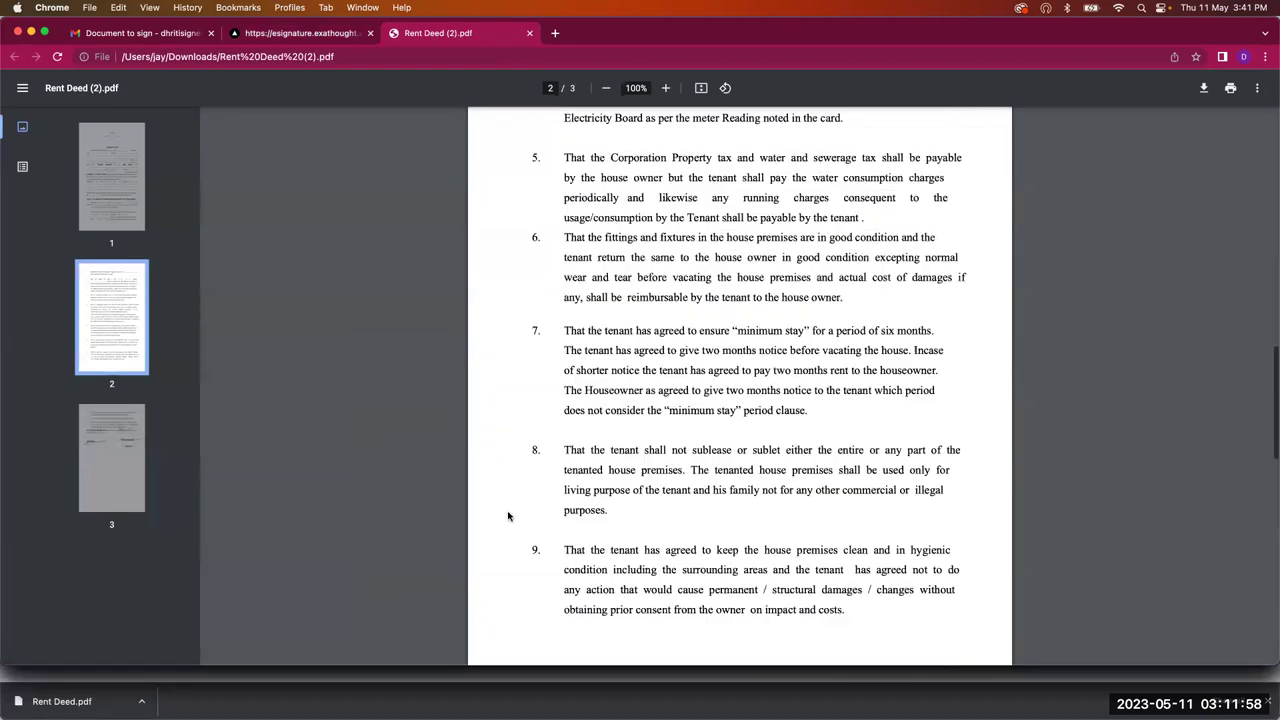
scroll(508, 516, up, 8)
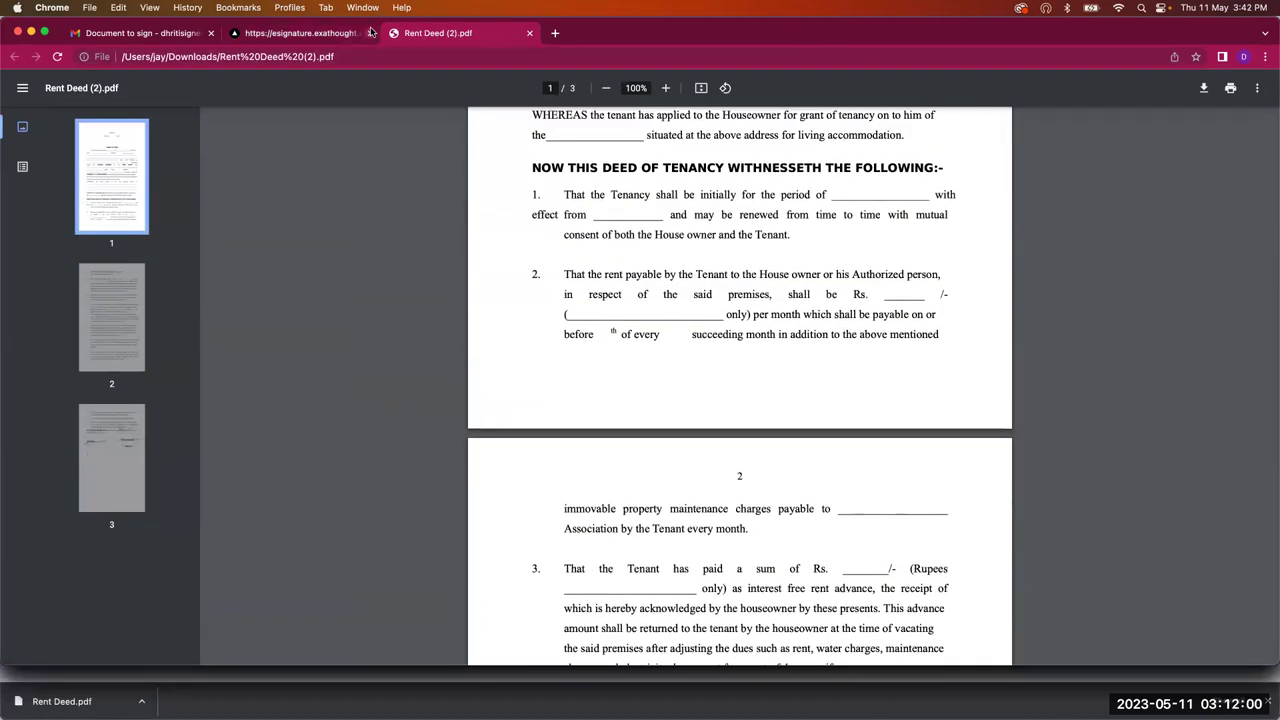
click(338, 33)
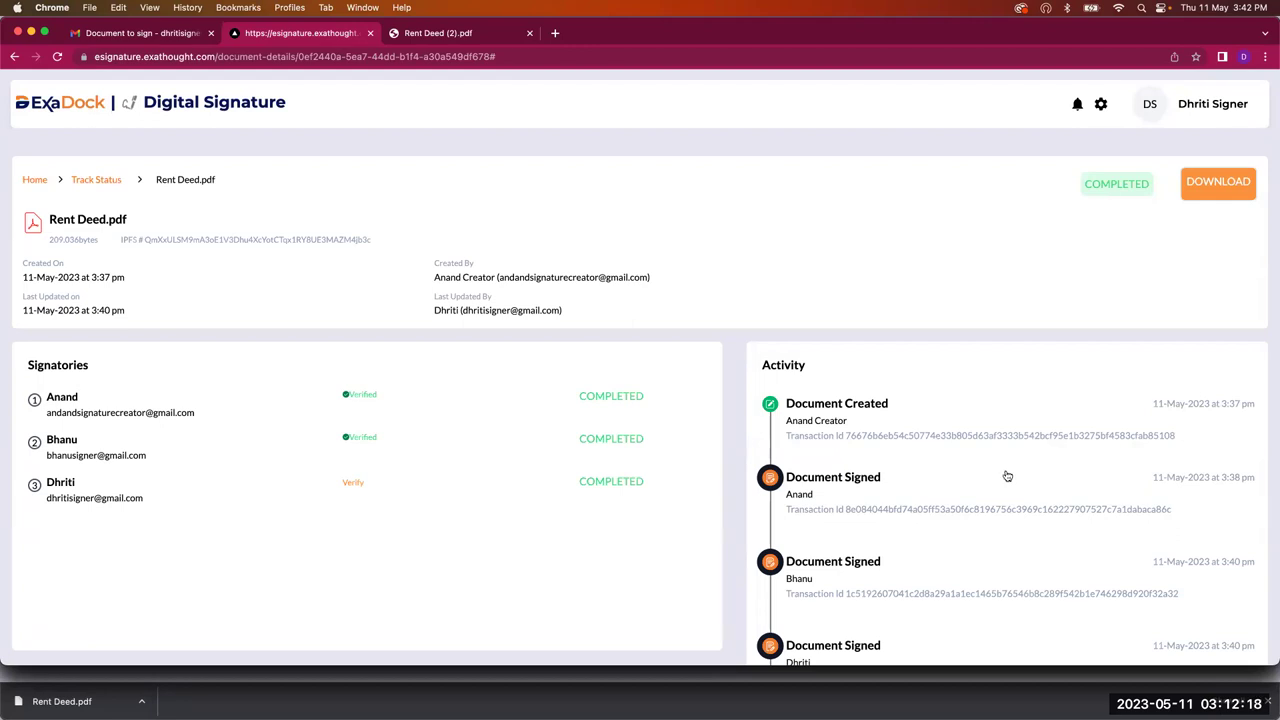
Step: Switch to the slideshow showing the "10 SPRINTS LATER.." slide
key(Right)
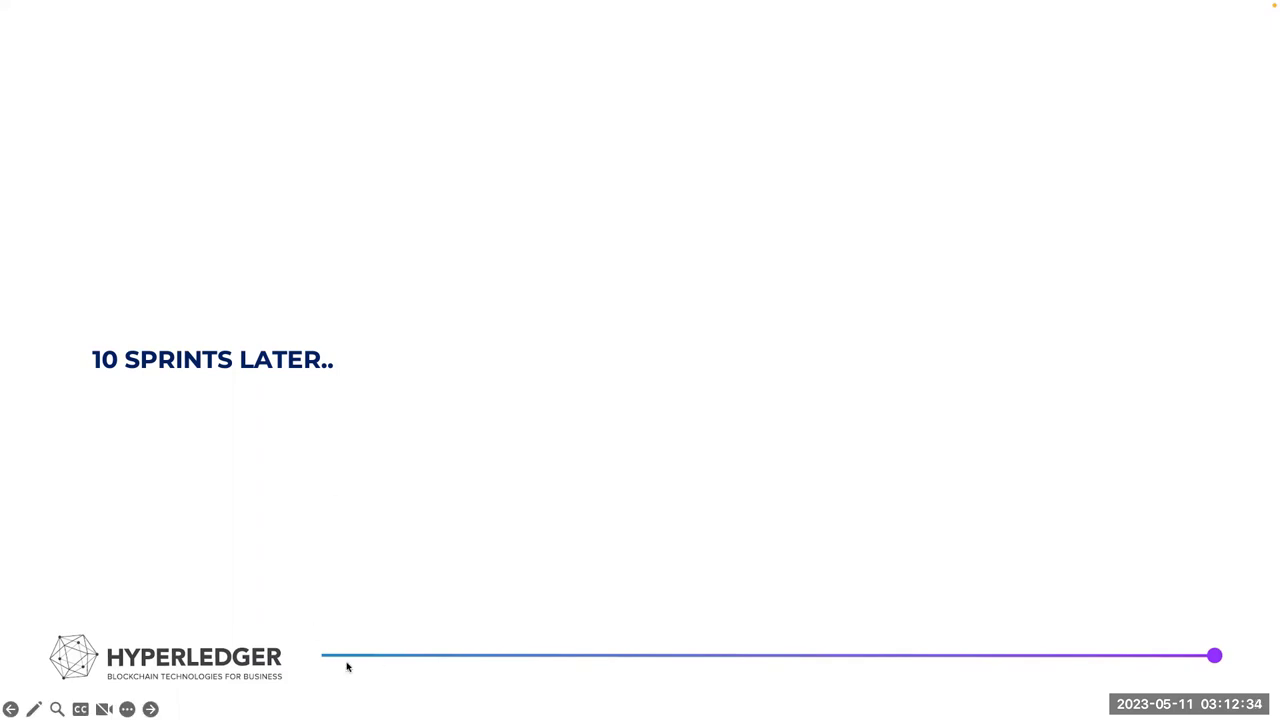
Step: Exit the slideshow and return to the Chrome signing record with Cmd+Tab
key(Escape)
key(super+Tab)
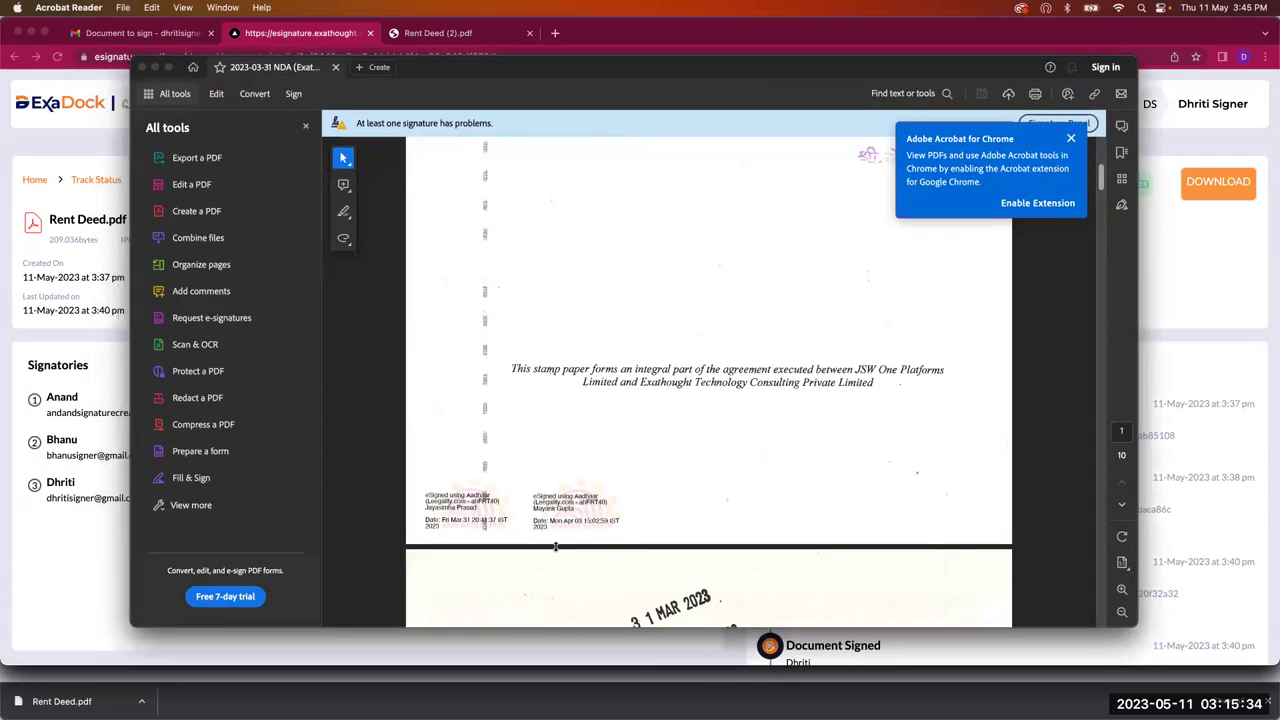
Step: Check the first NDA signature's validation status and review its Signature Properties
scroll(562, 538, down, 1)
click(573, 507)
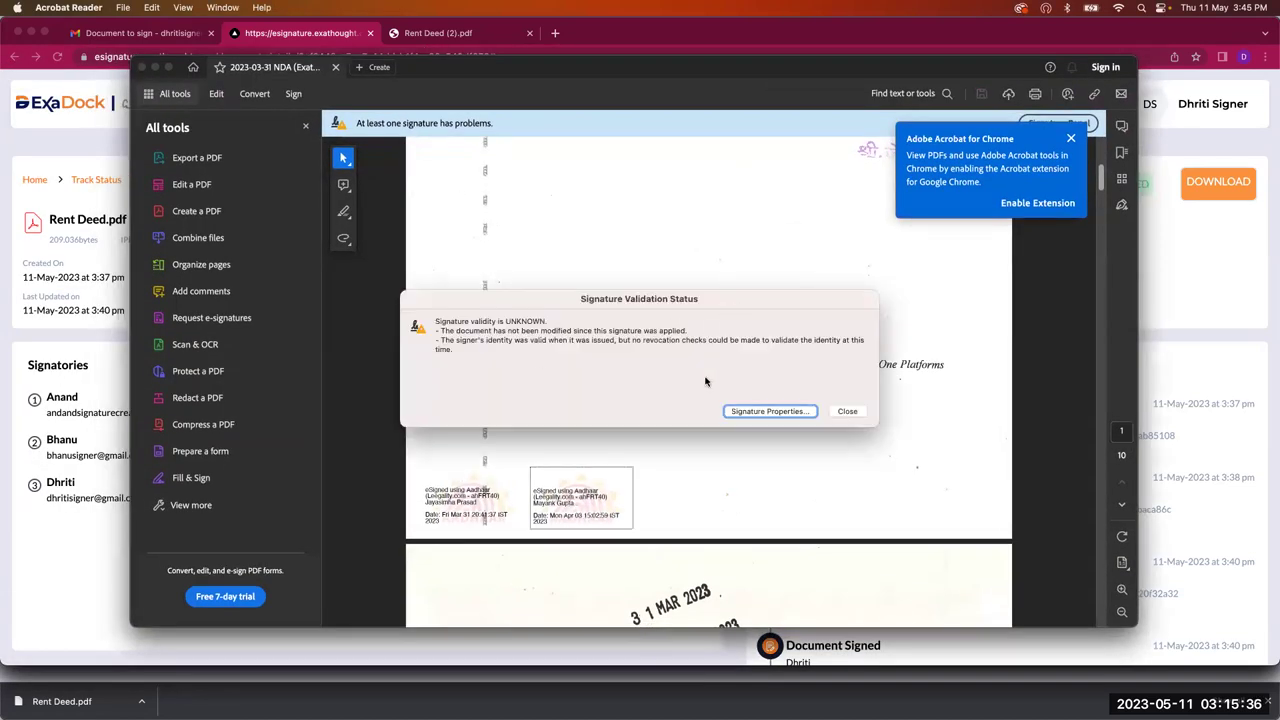
click(772, 411)
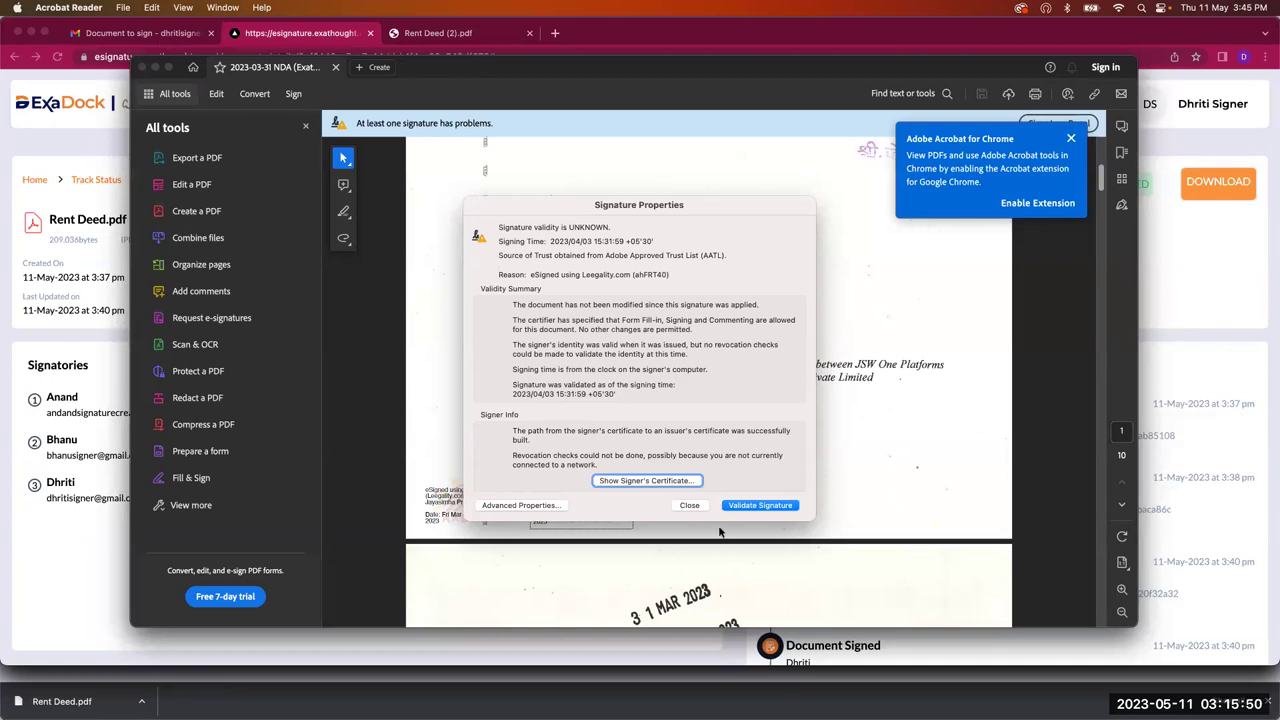
click(690, 506)
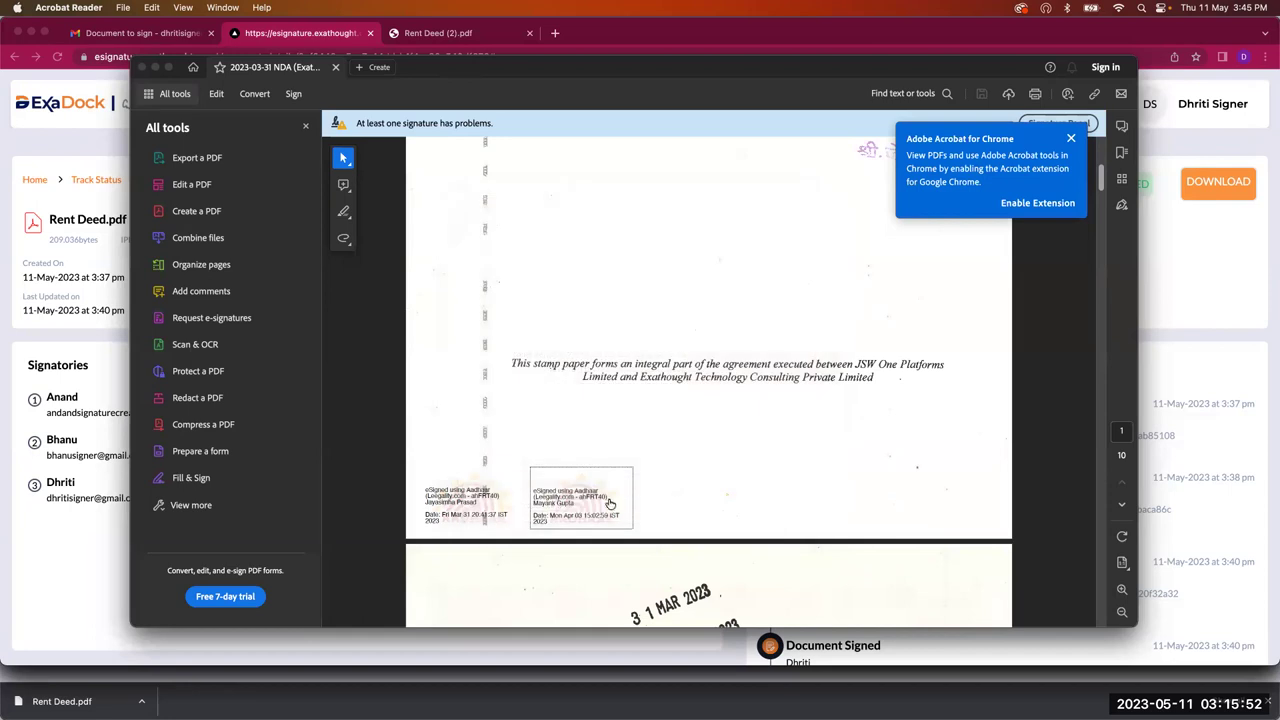
Step: Review the second signature's validation and properties, then close the NDA document
click(561, 503)
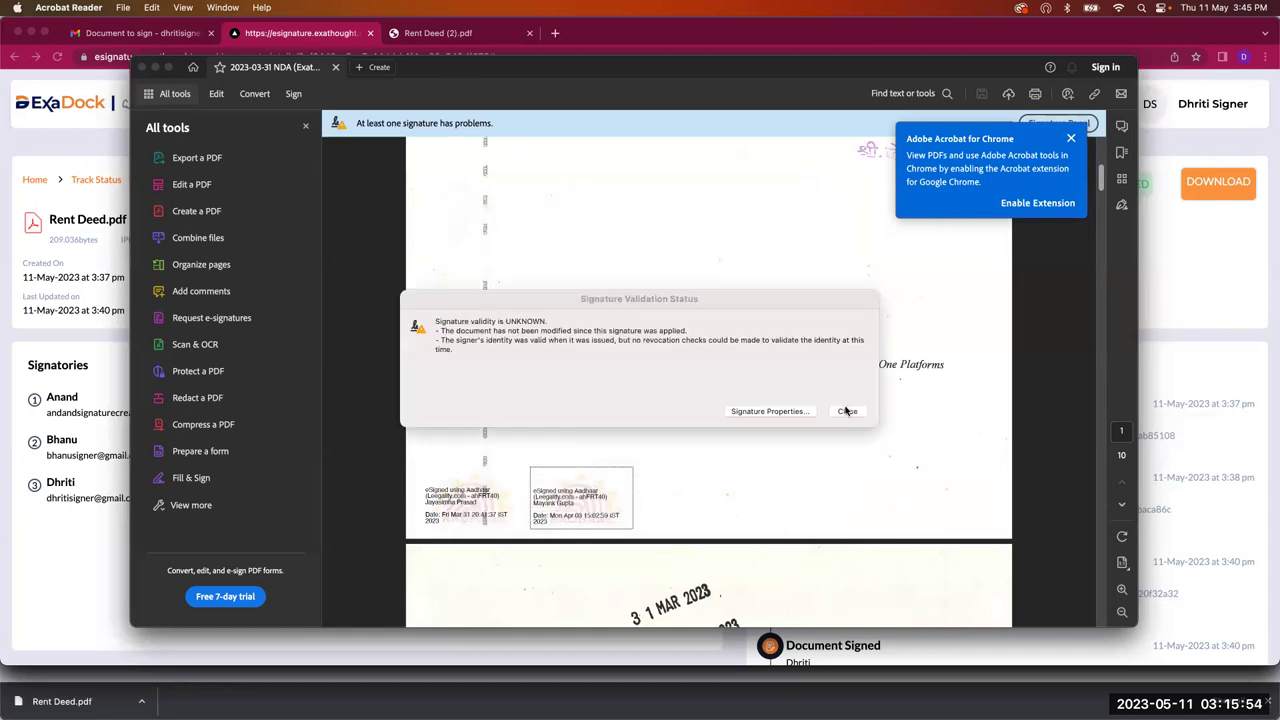
click(799, 415)
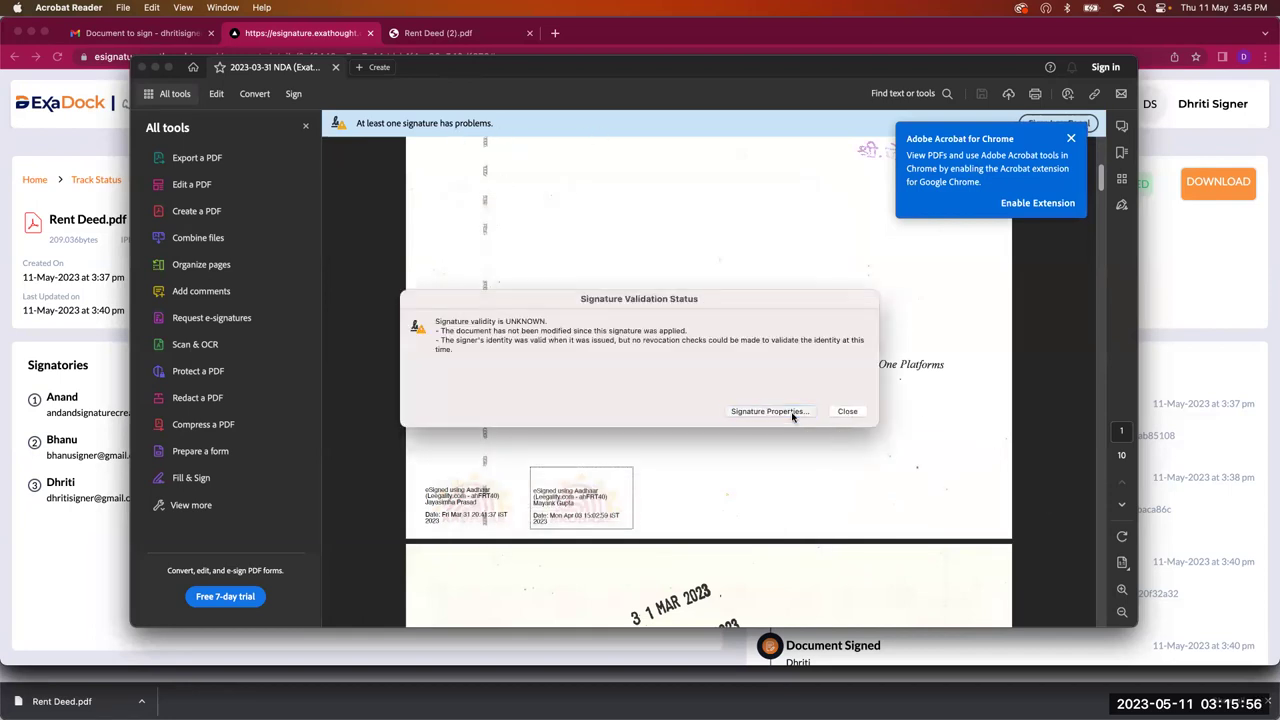
click(689, 505)
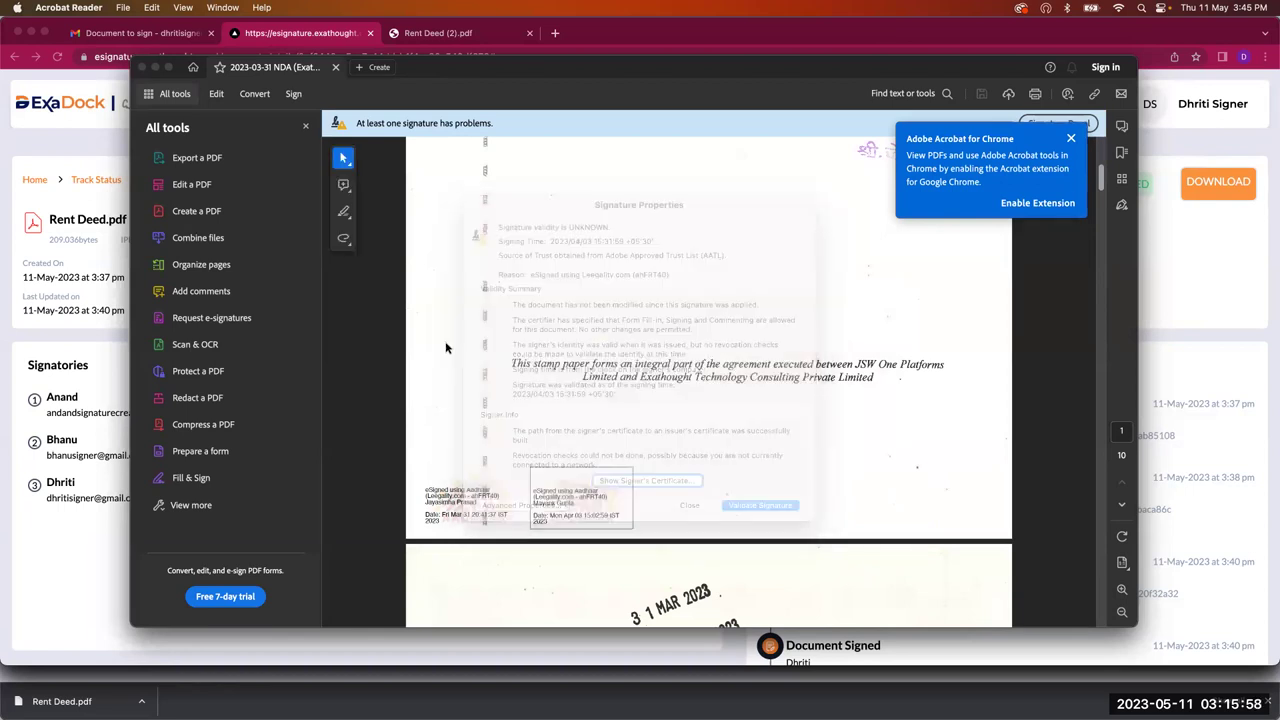
drag(428, 75, 418, 77)
key(super+w)
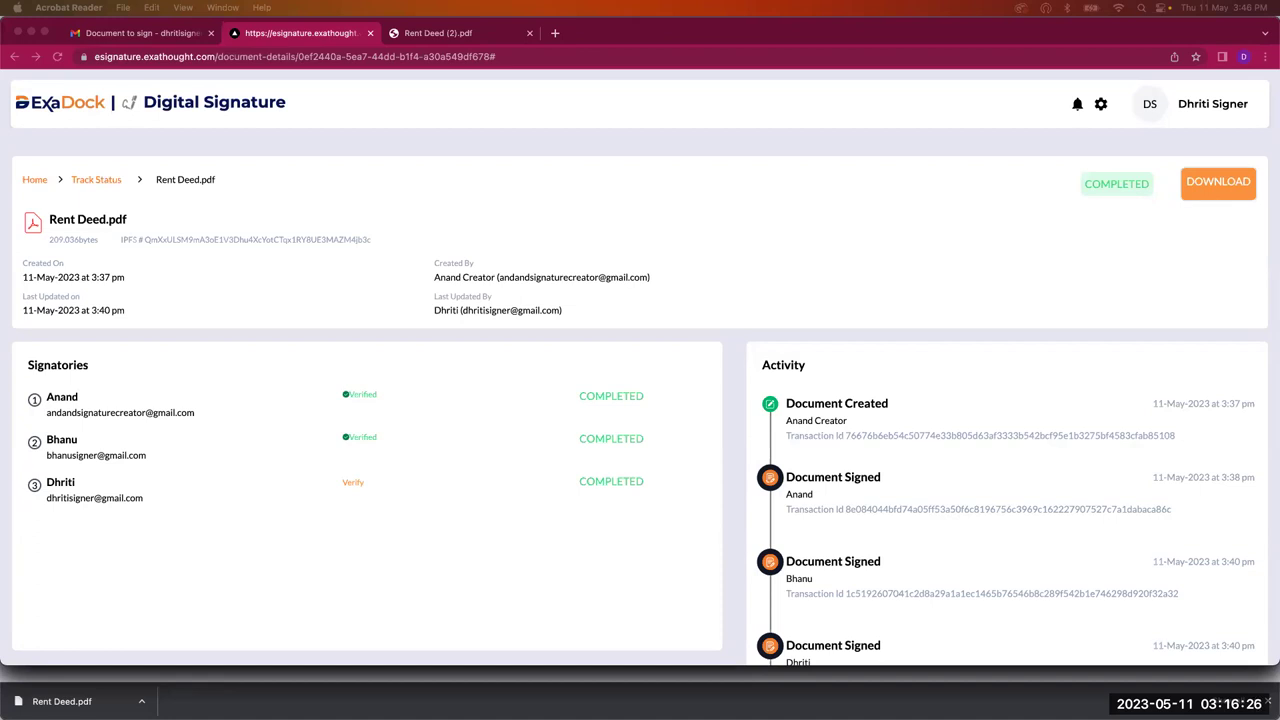
Step: Return to the E-Signature-Hyperledger presentation in PowerPoint and resume the slideshow
key(super+q)
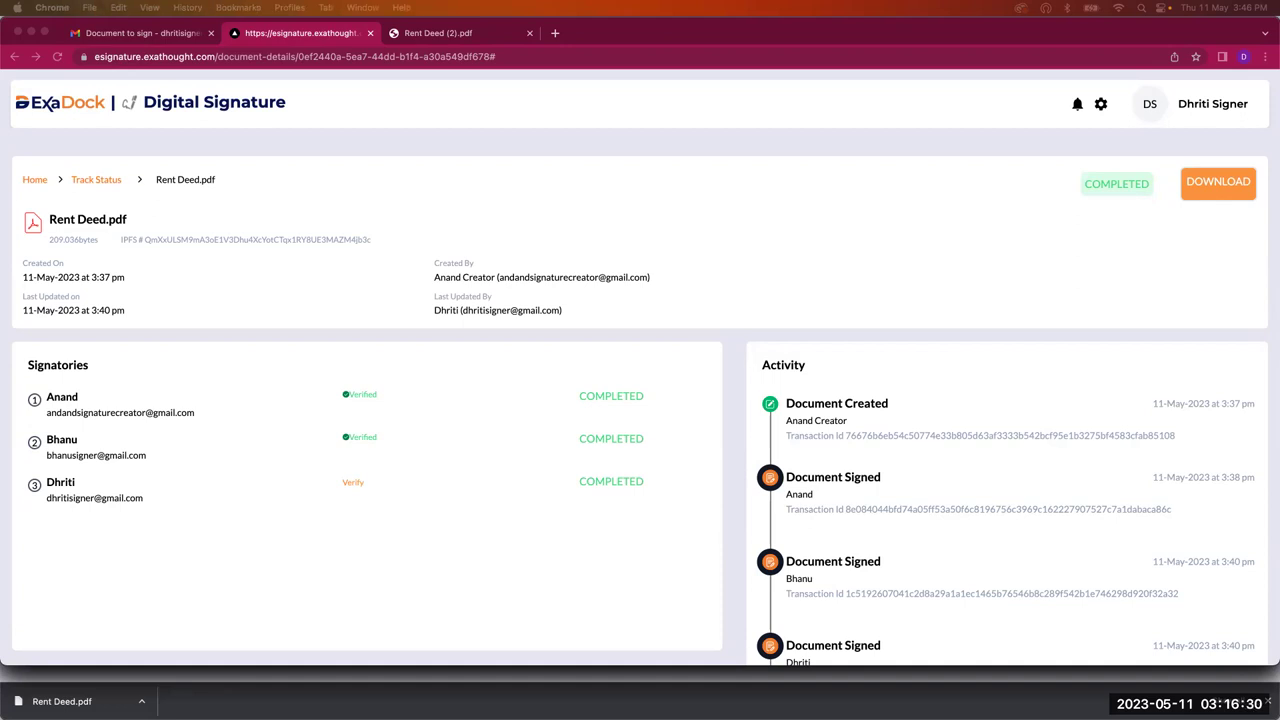
key(super+Tab)
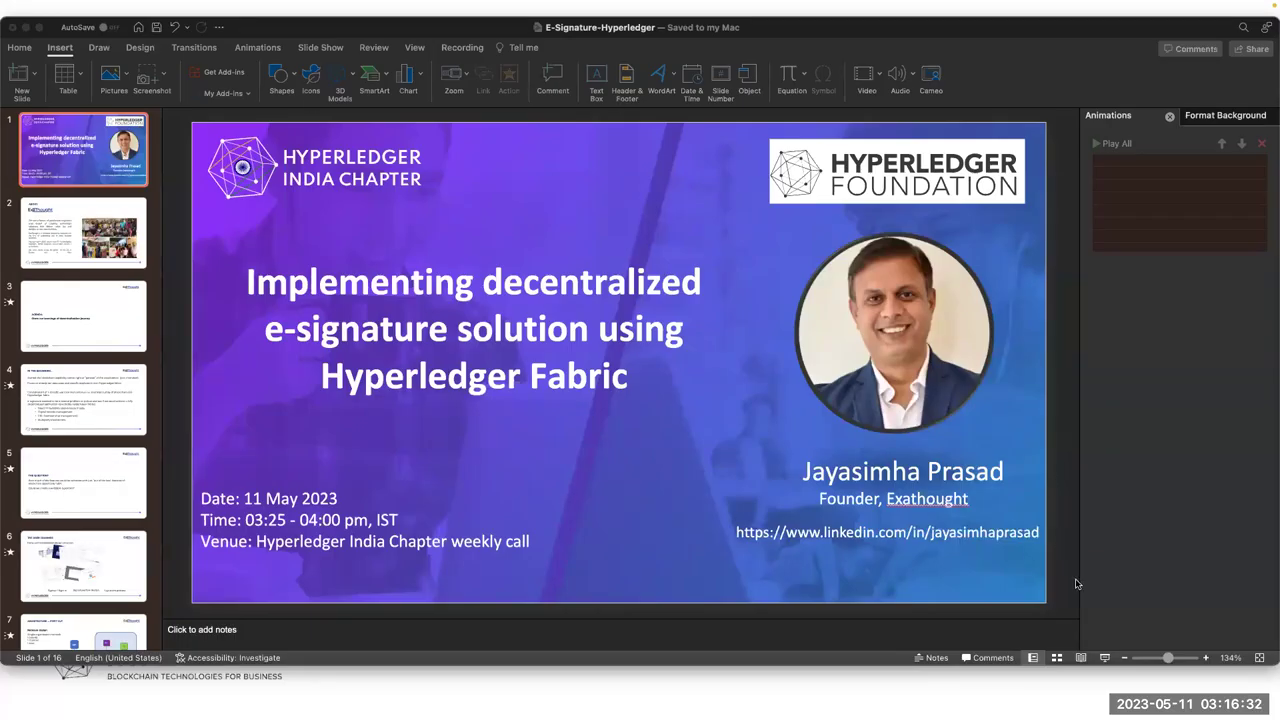
click(1104, 658)
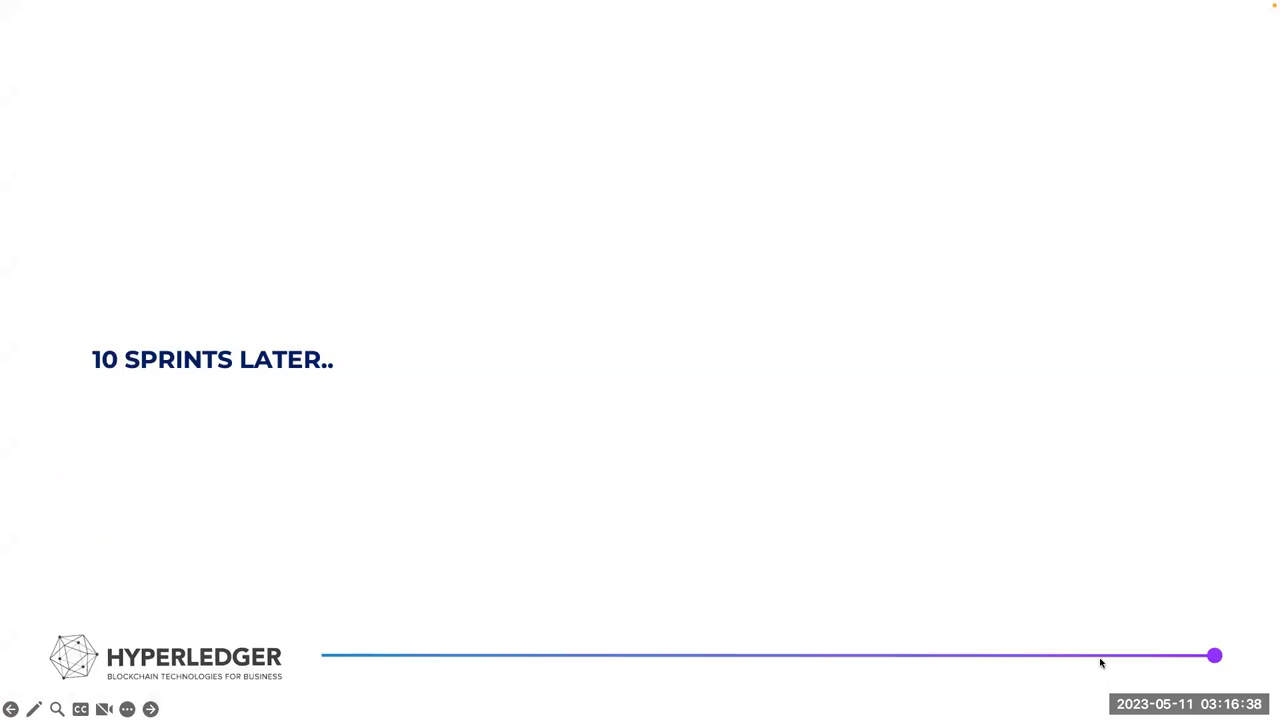